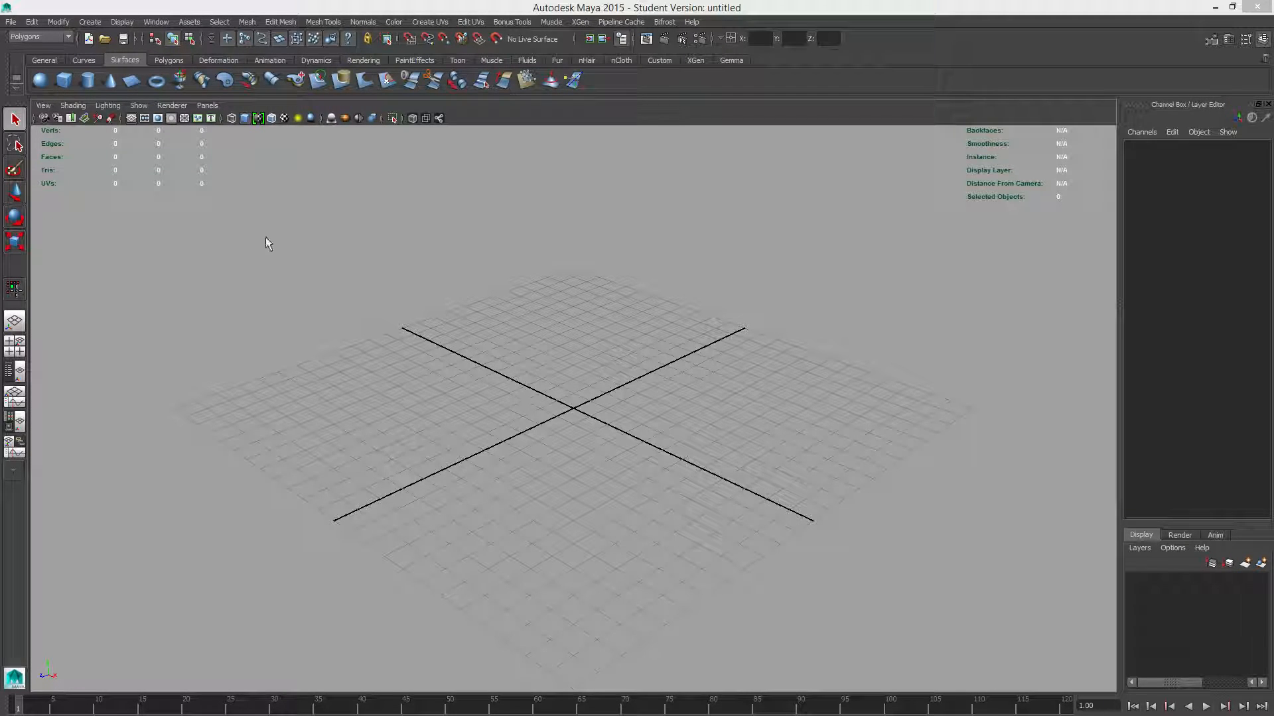
Step: Create a NURBS sphere at the origin and raise it to about 3.5 units in Translate Y
click(40, 80)
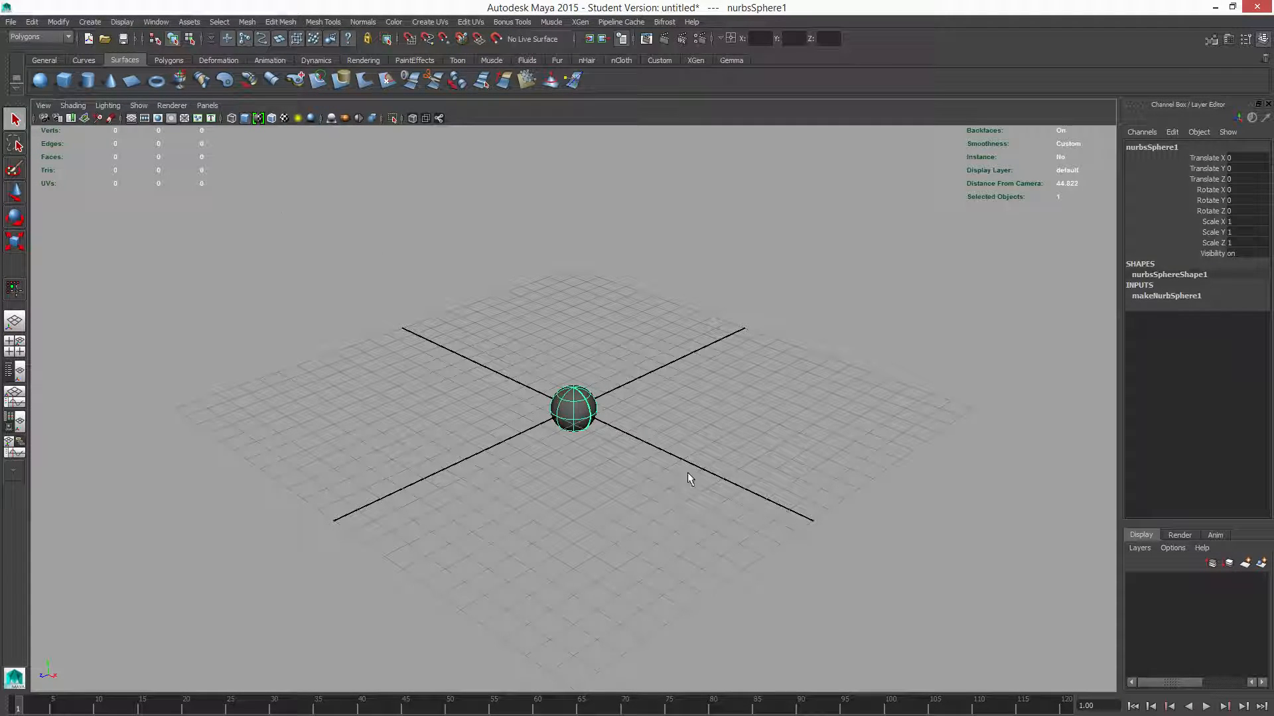
key(f)
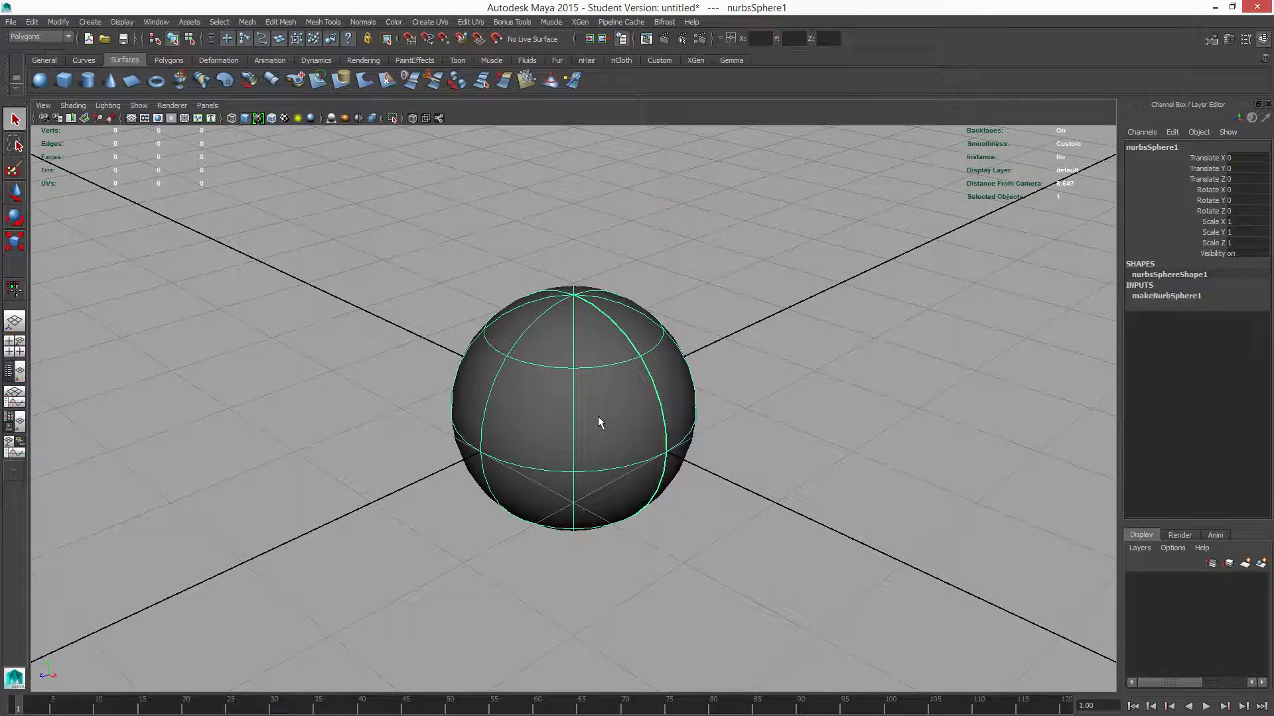
scroll(633, 421, down, 5)
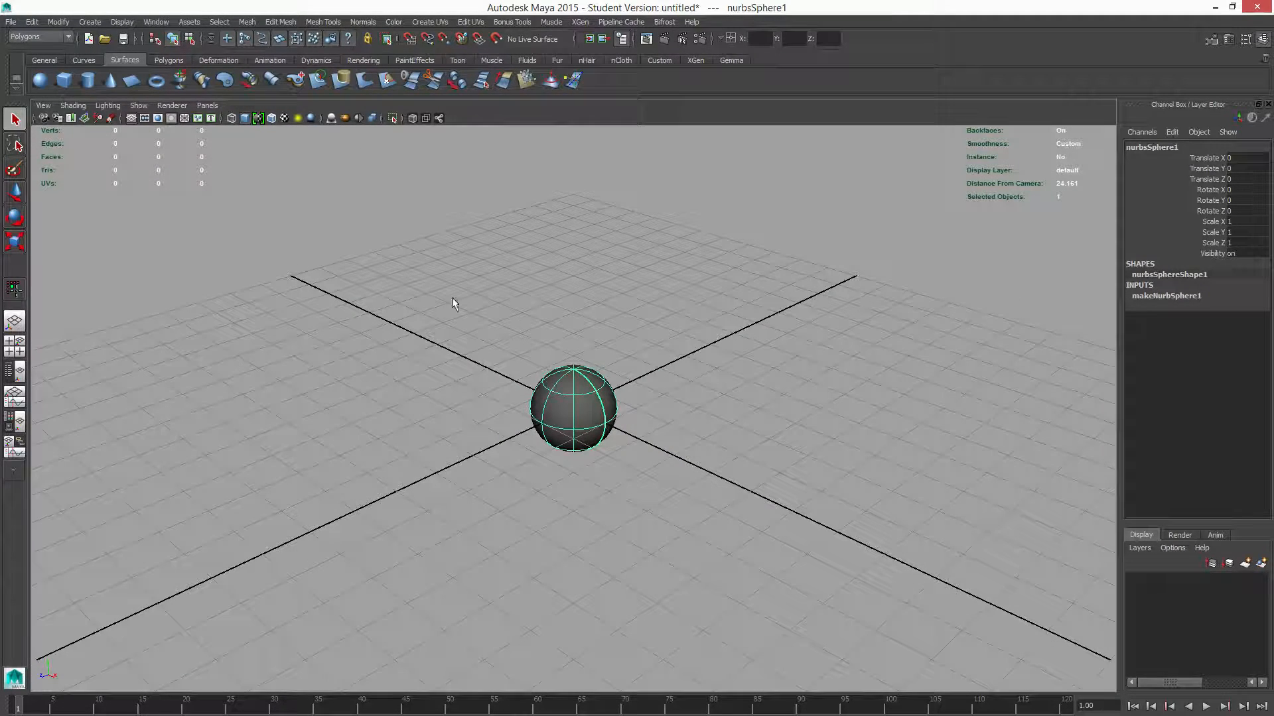
key(w)
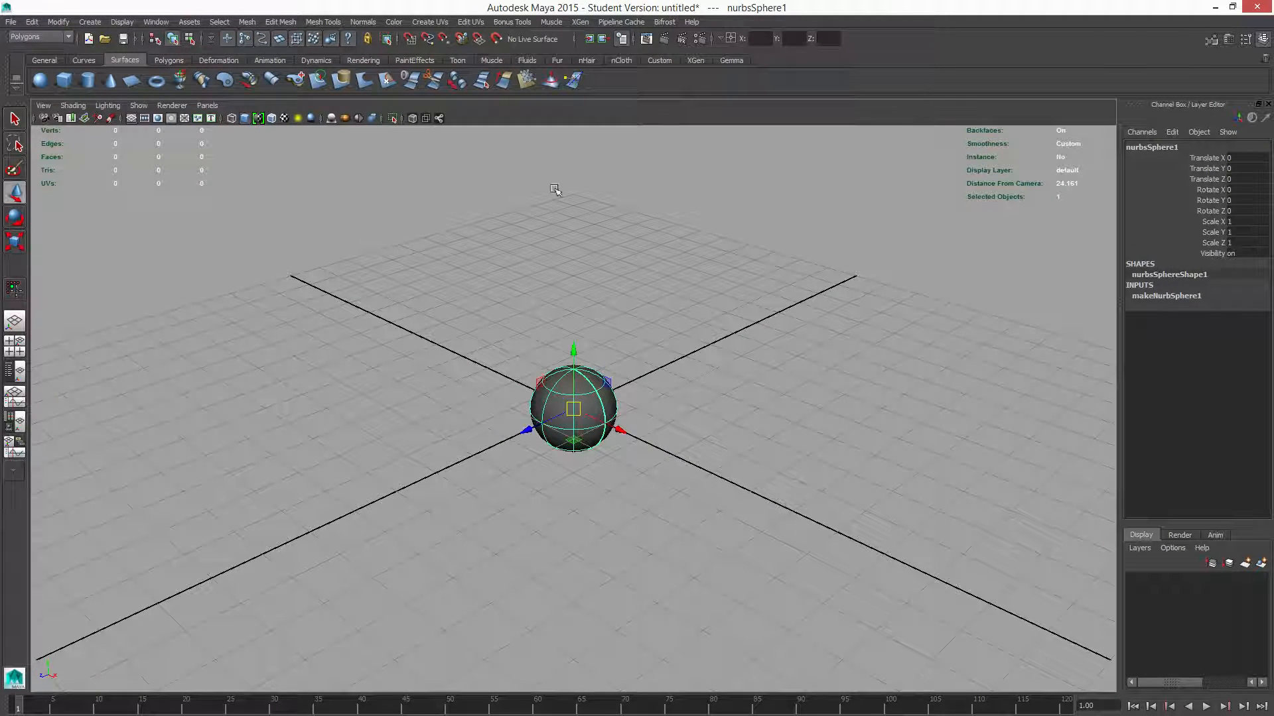
drag(572, 347, 572, 197)
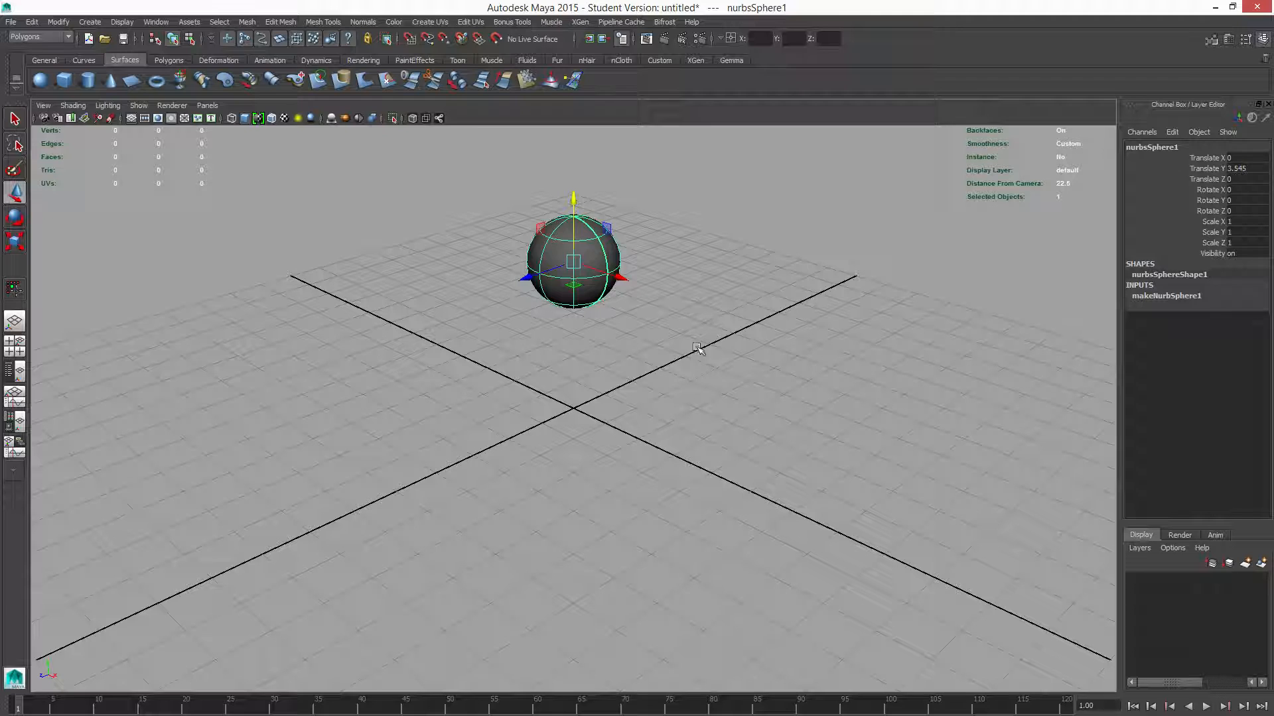
Step: Set the sphere's Spans to 6 in its makeNurbSphere1 construction settings
key(f)
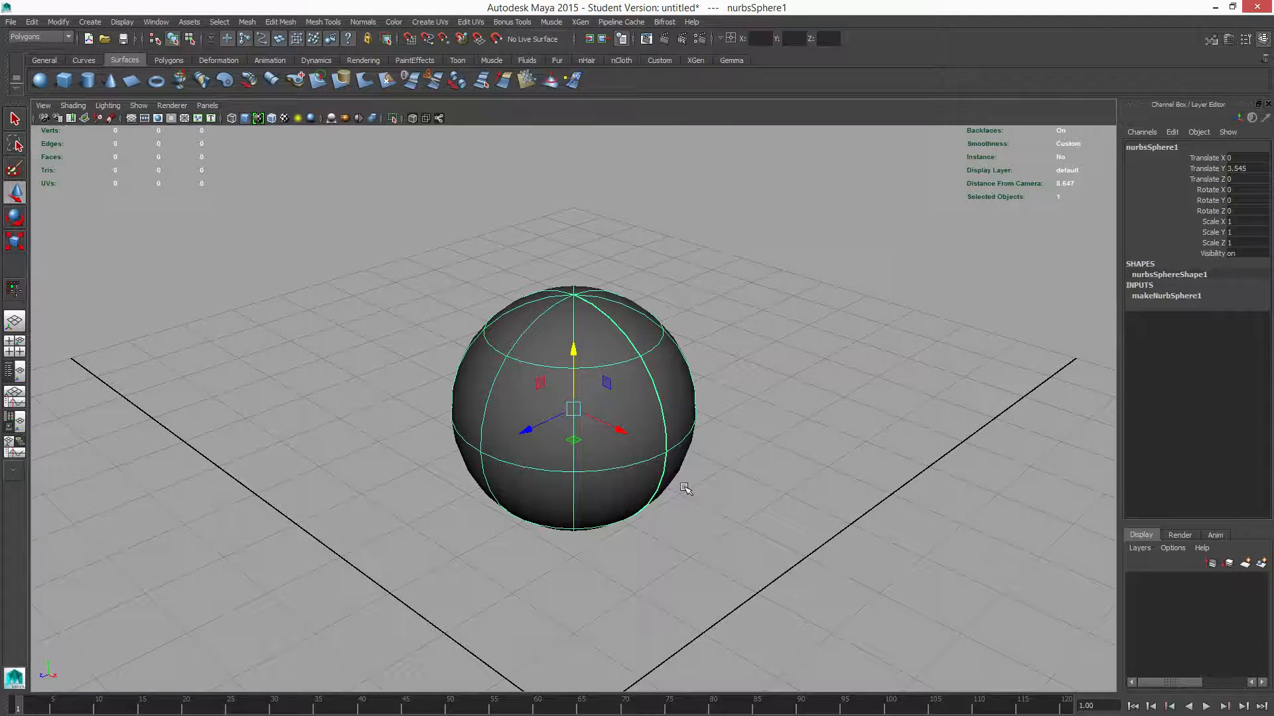
alt+drag(719, 489, 828, 464)
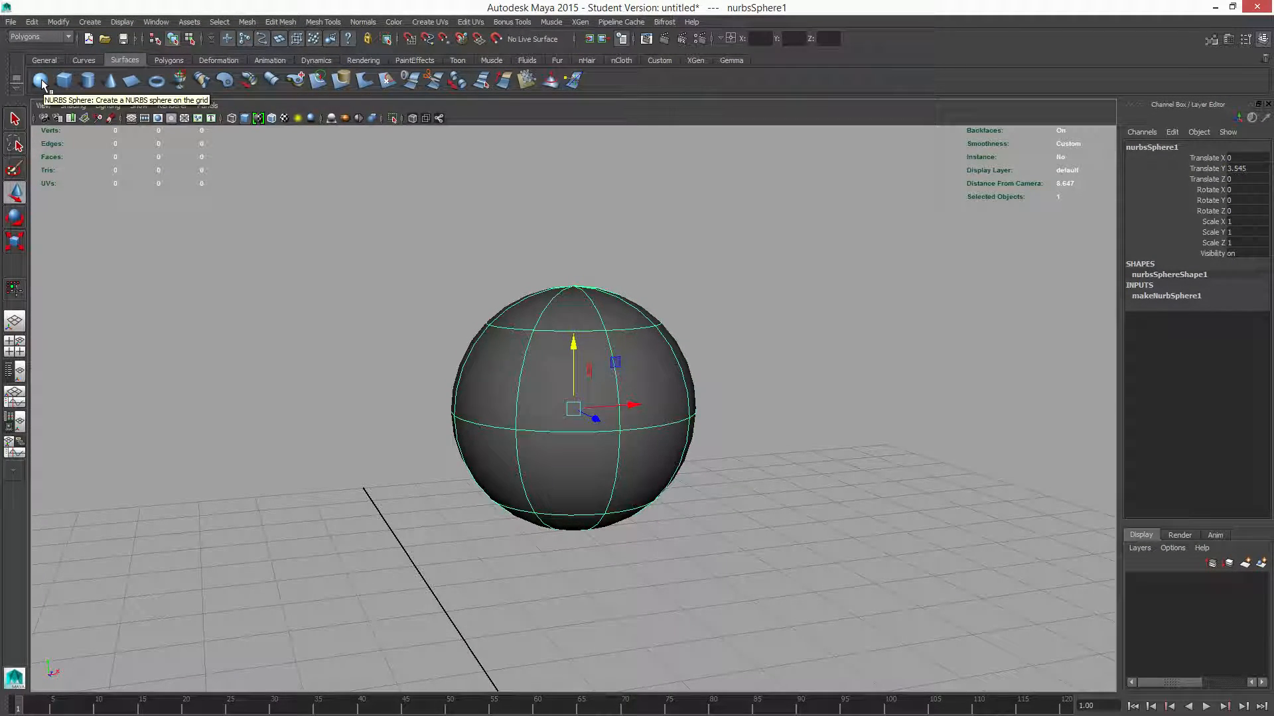
alt+drag(872, 417, 793, 423)
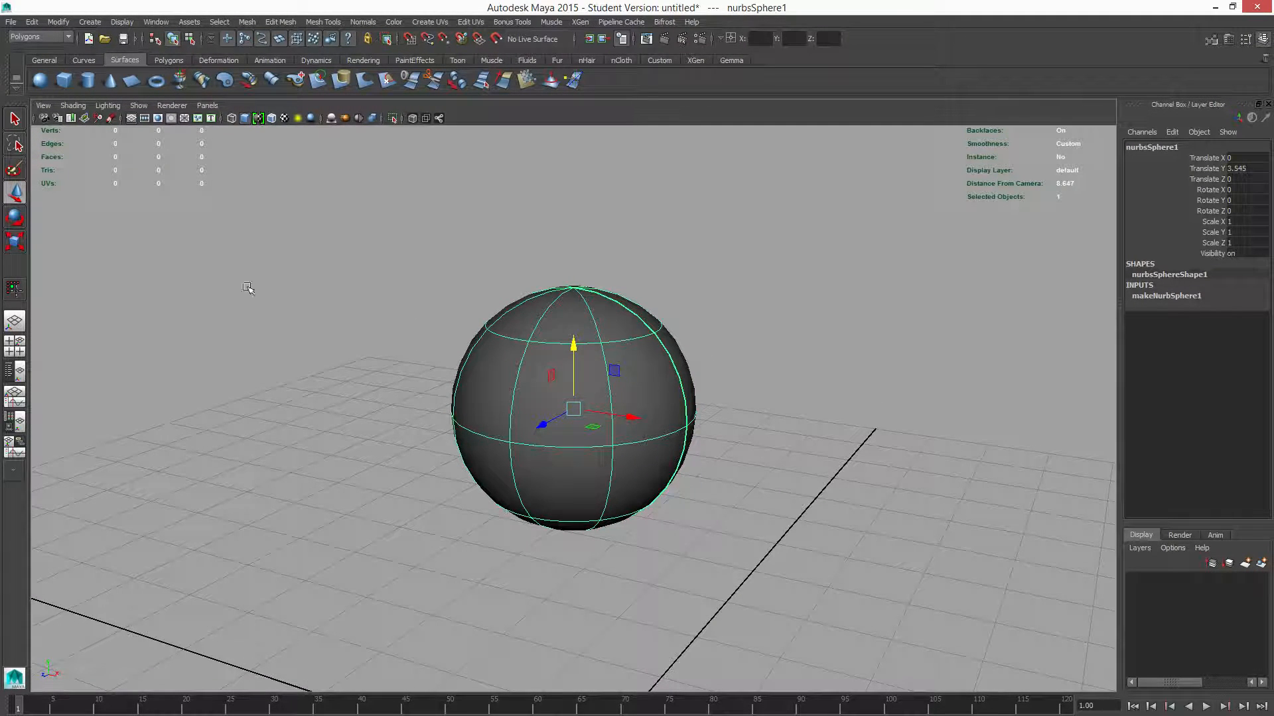
key(space)
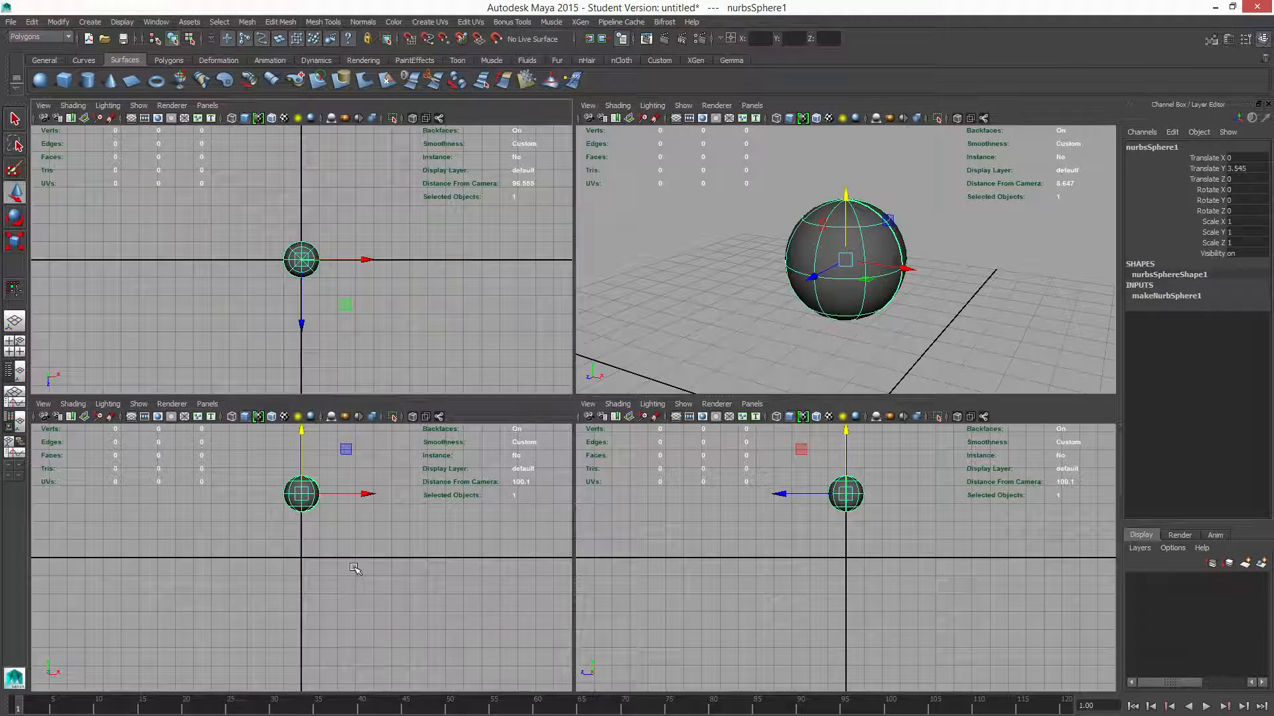
key(space)
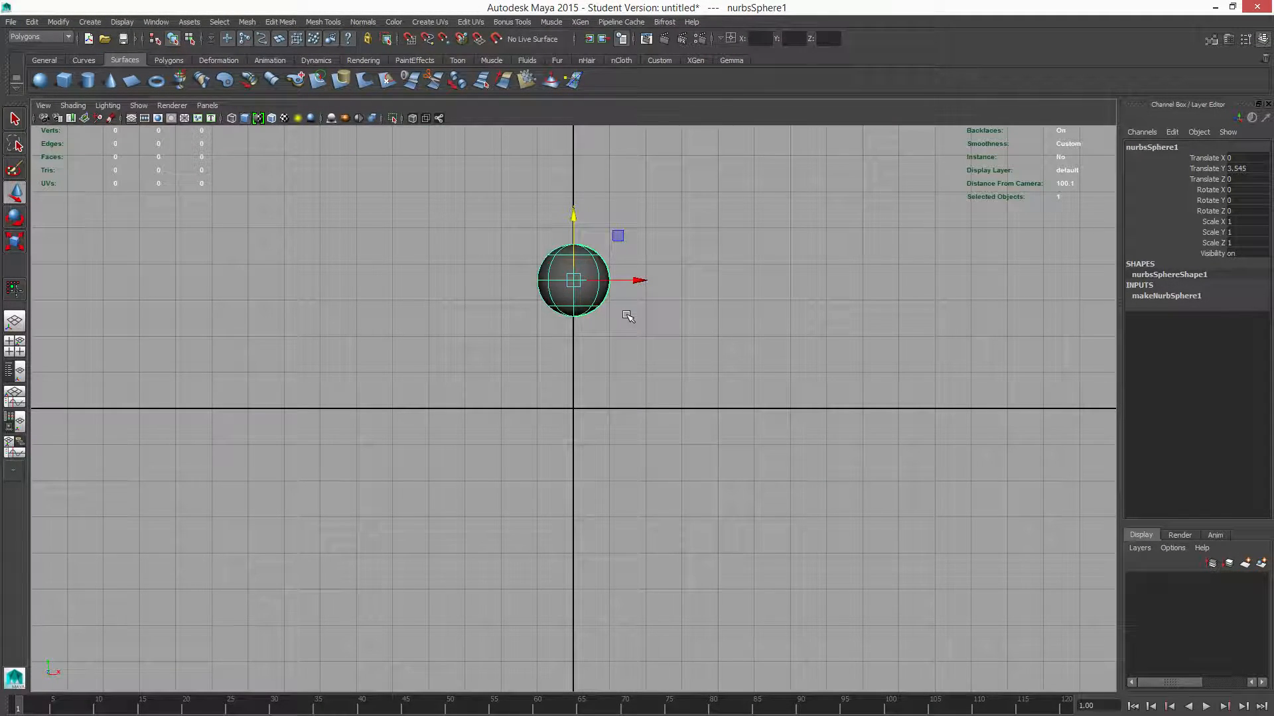
key(f)
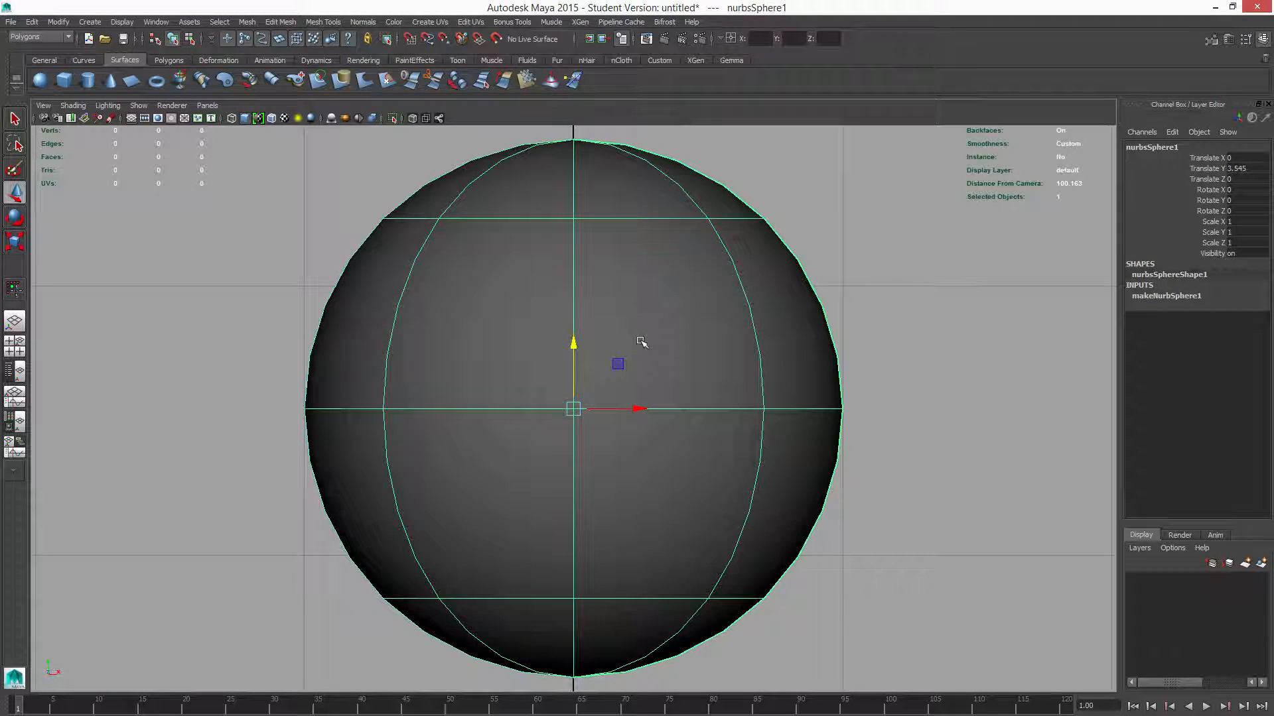
alt+right_drag(654, 336, 630, 266)
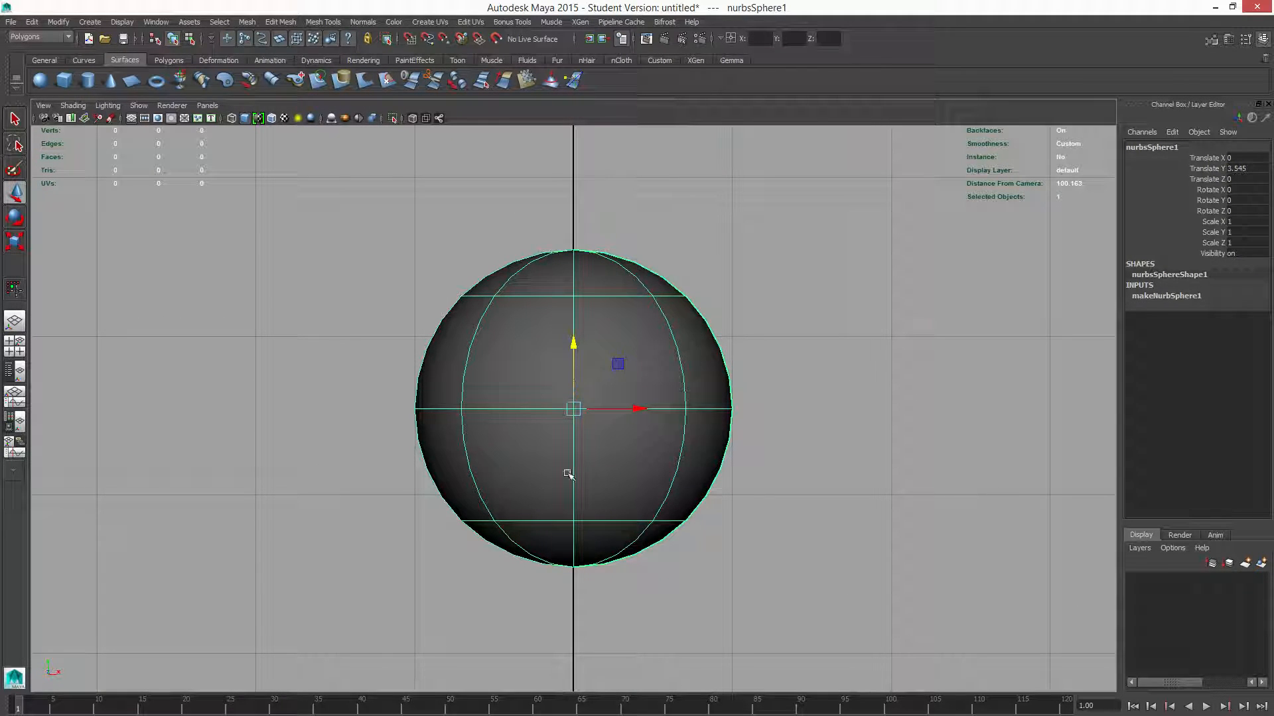
click(1148, 296)
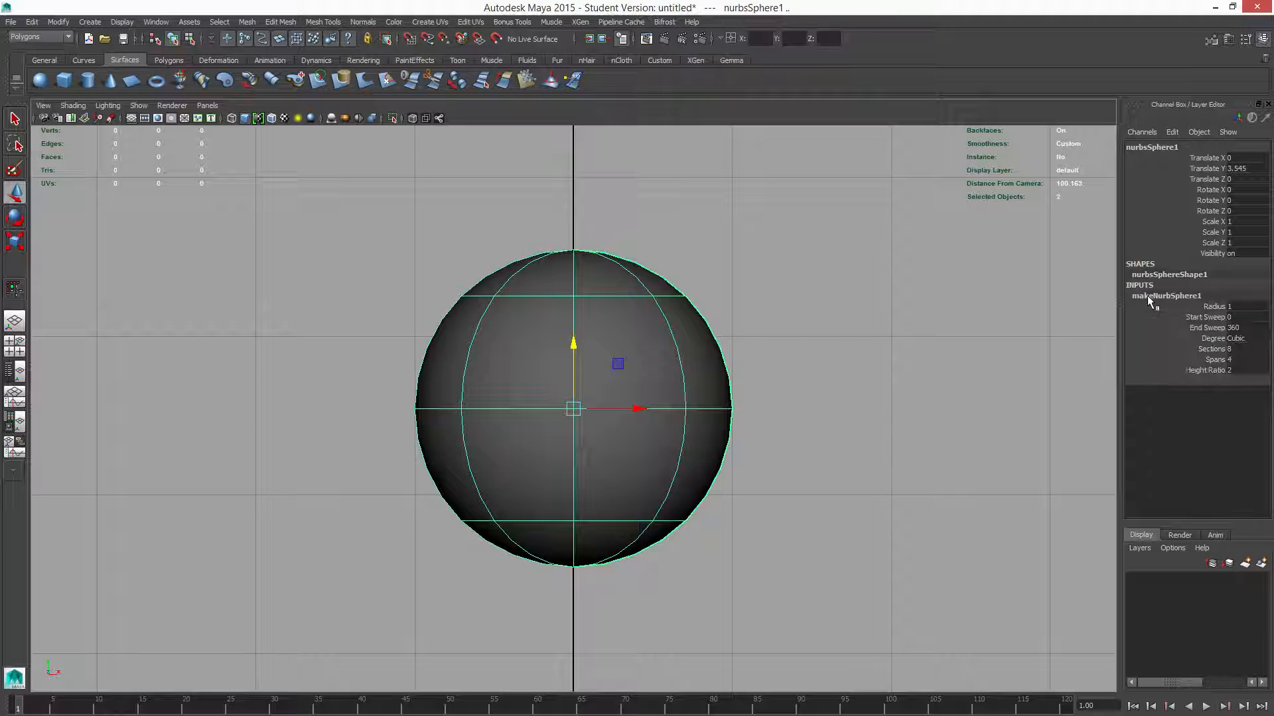
click(1214, 360)
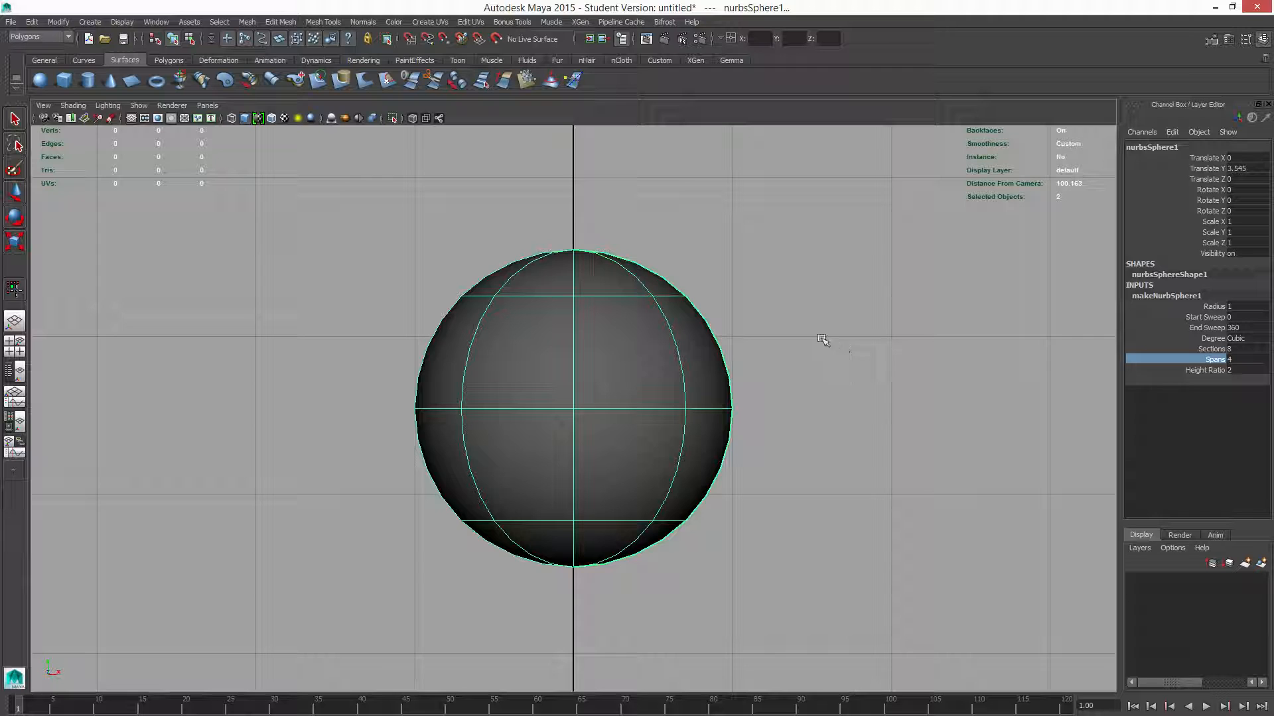
mouse_move(826, 340)
middle_down()
mouse_move(799, 327)
mouse_move(812, 324)
middle_up()
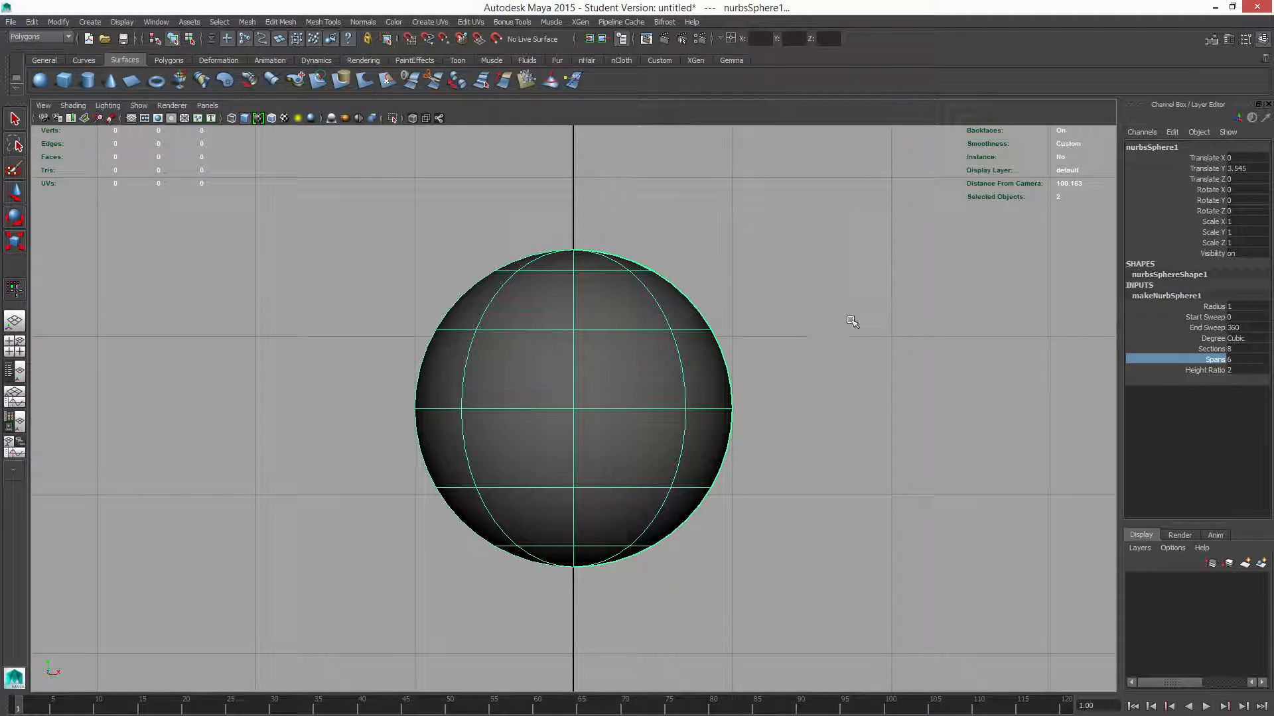
Step: Try lower Sections values such as 4, 1 and 5 on the sphere, and return Sections to 8
click(1213, 350)
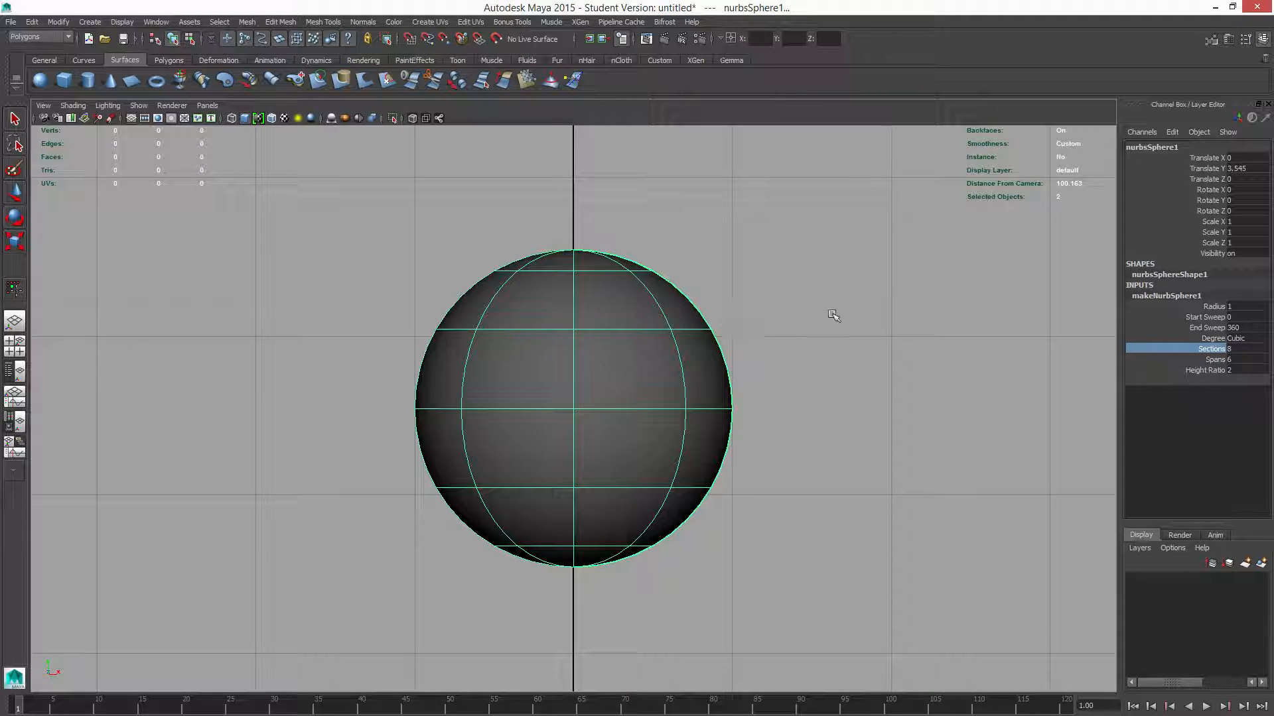
alt+drag(659, 262, 660, 256)
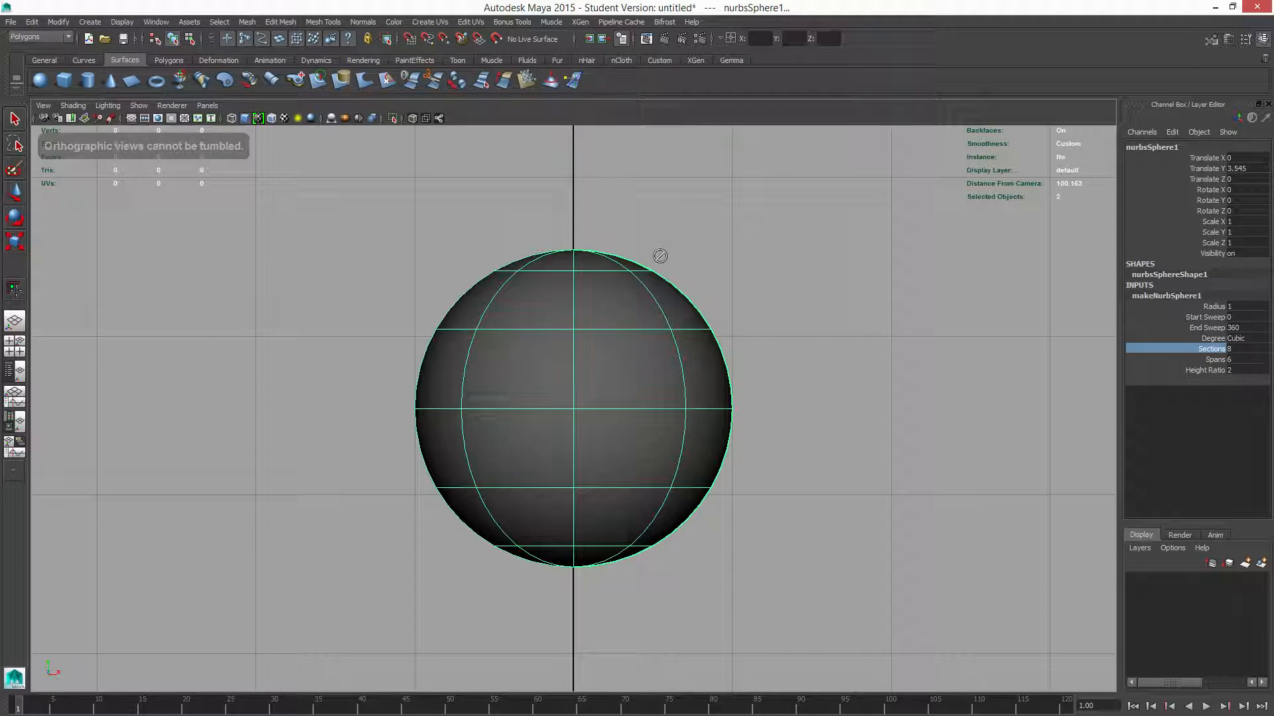
right_click(736, 341)
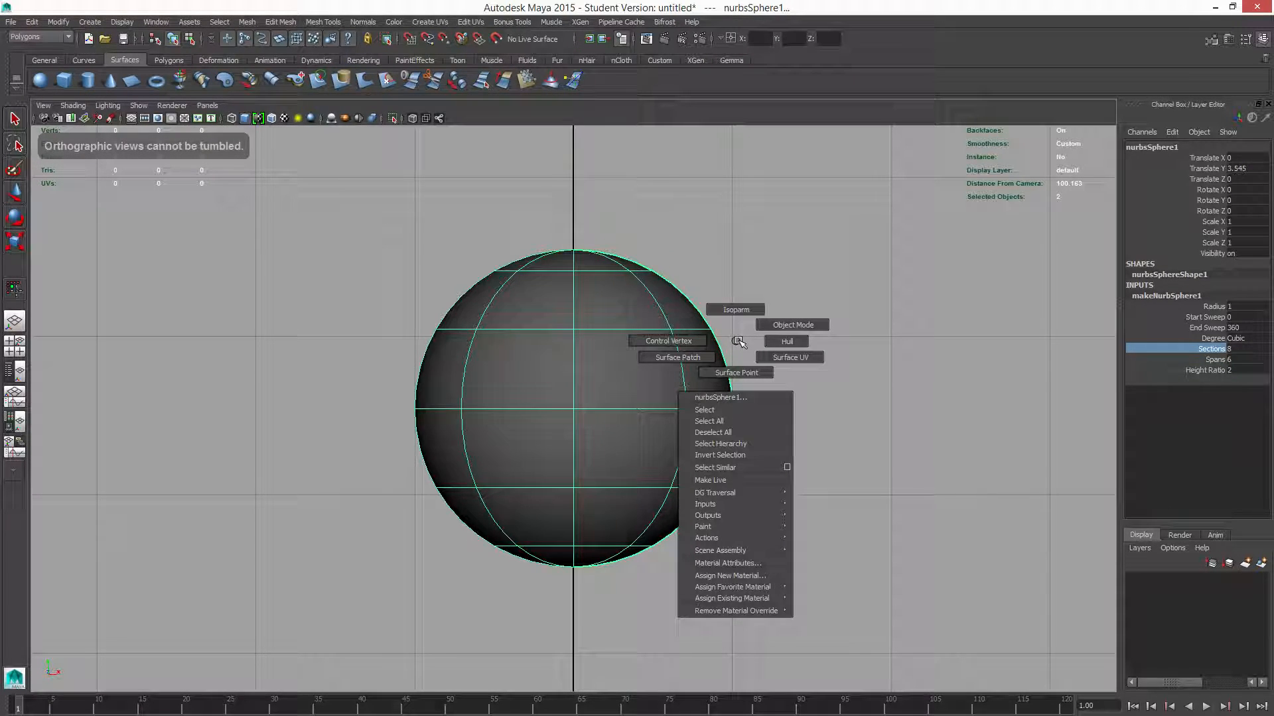
click(738, 341)
key(space)
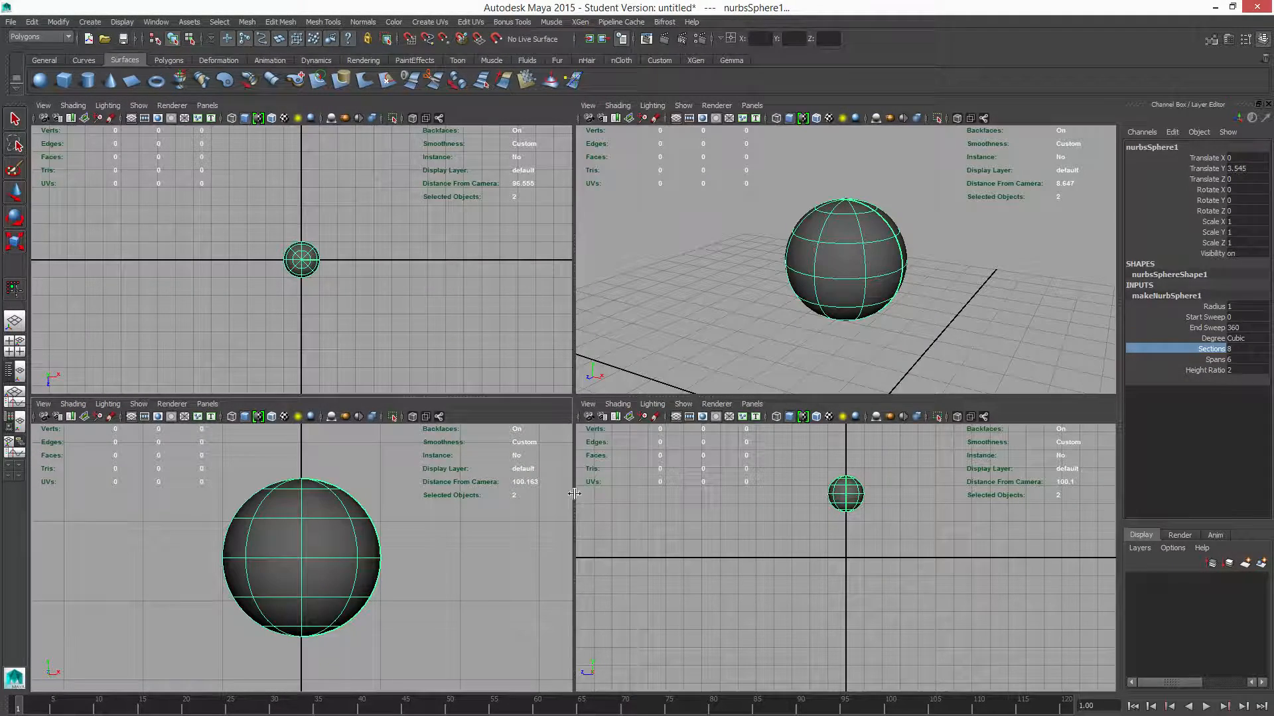
key(space)
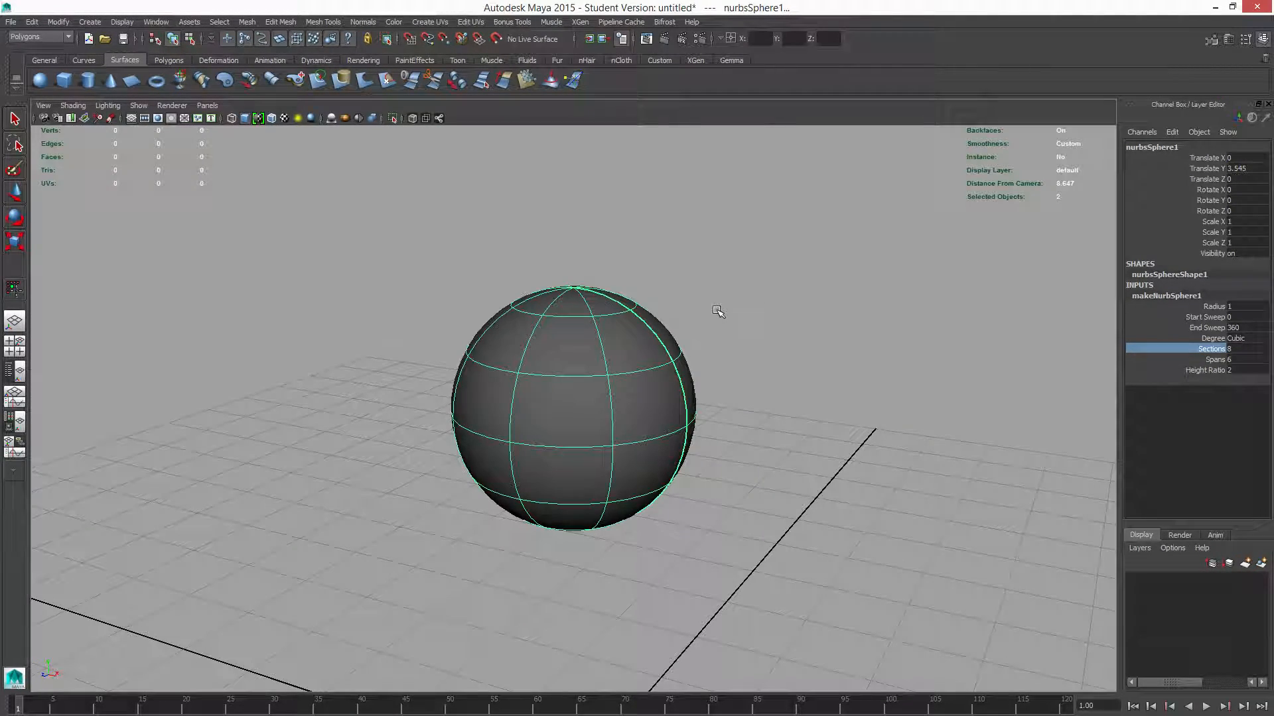
mouse_move(743, 279)
alt+mouse_down()
mouse_move(736, 304)
mouse_move(745, 287)
alt+mouse_up()
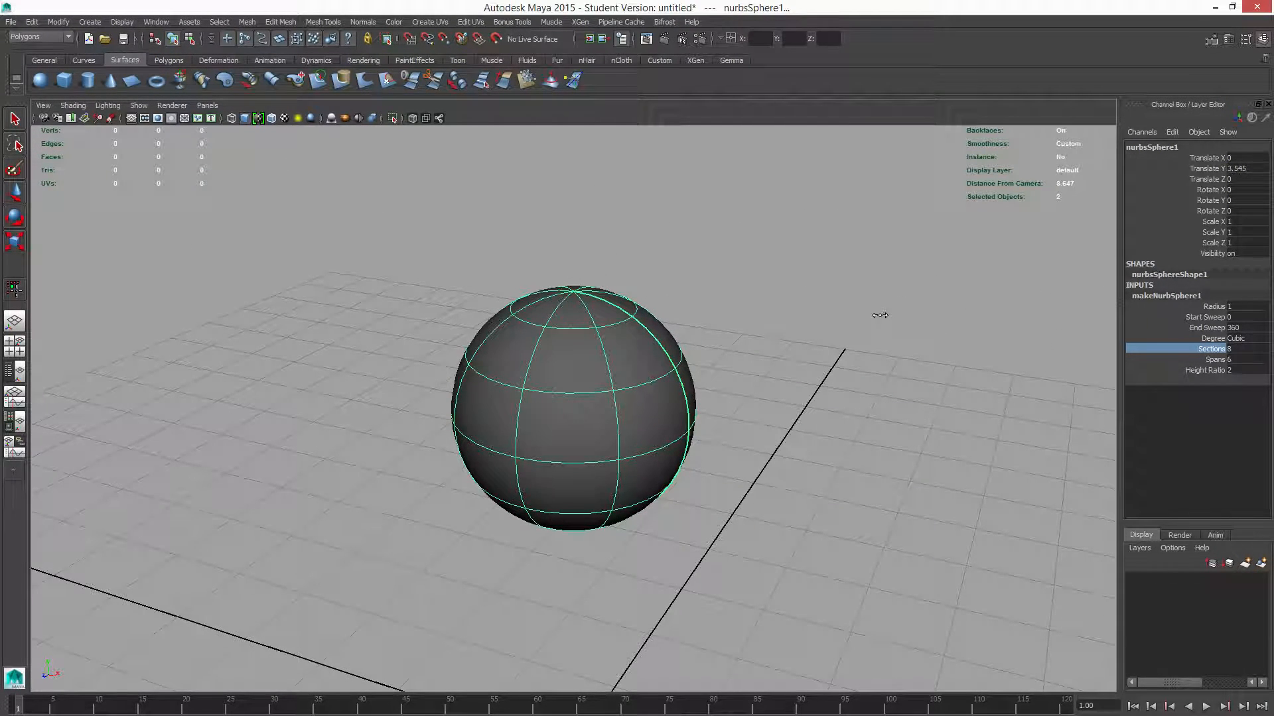
middle_drag(880, 315, 854, 304)
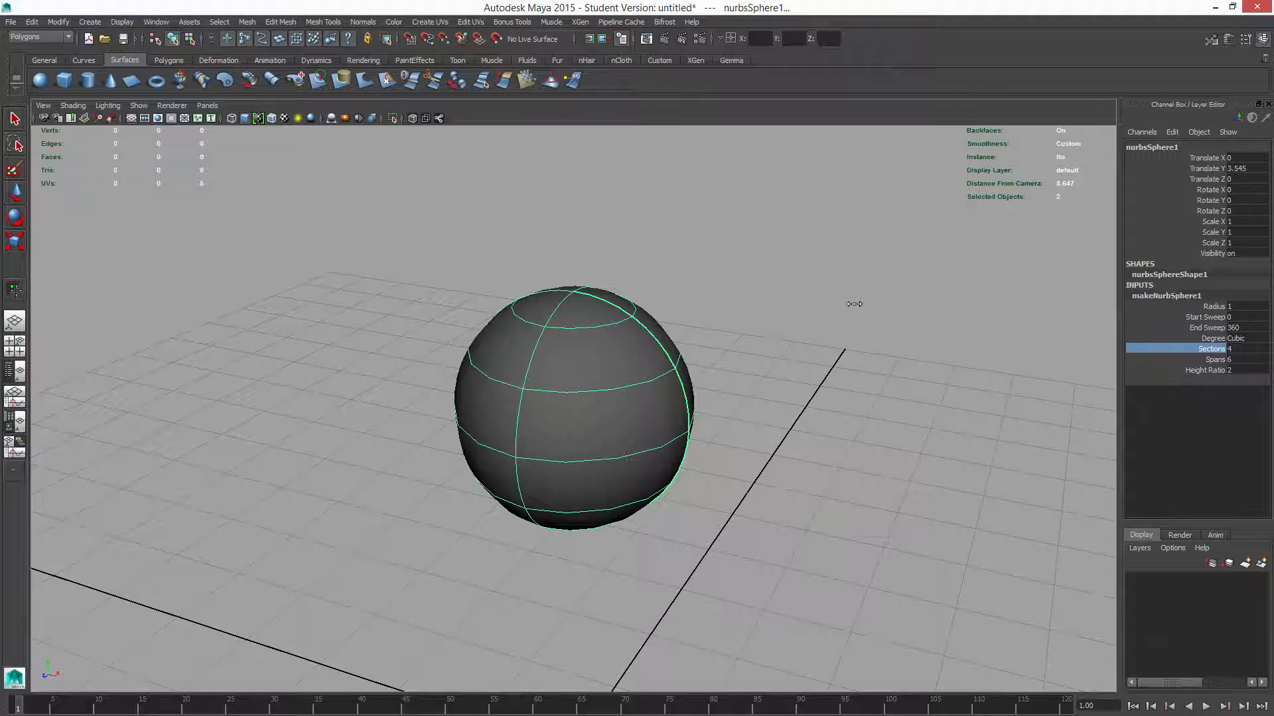
alt+drag(853, 305, 790, 276)
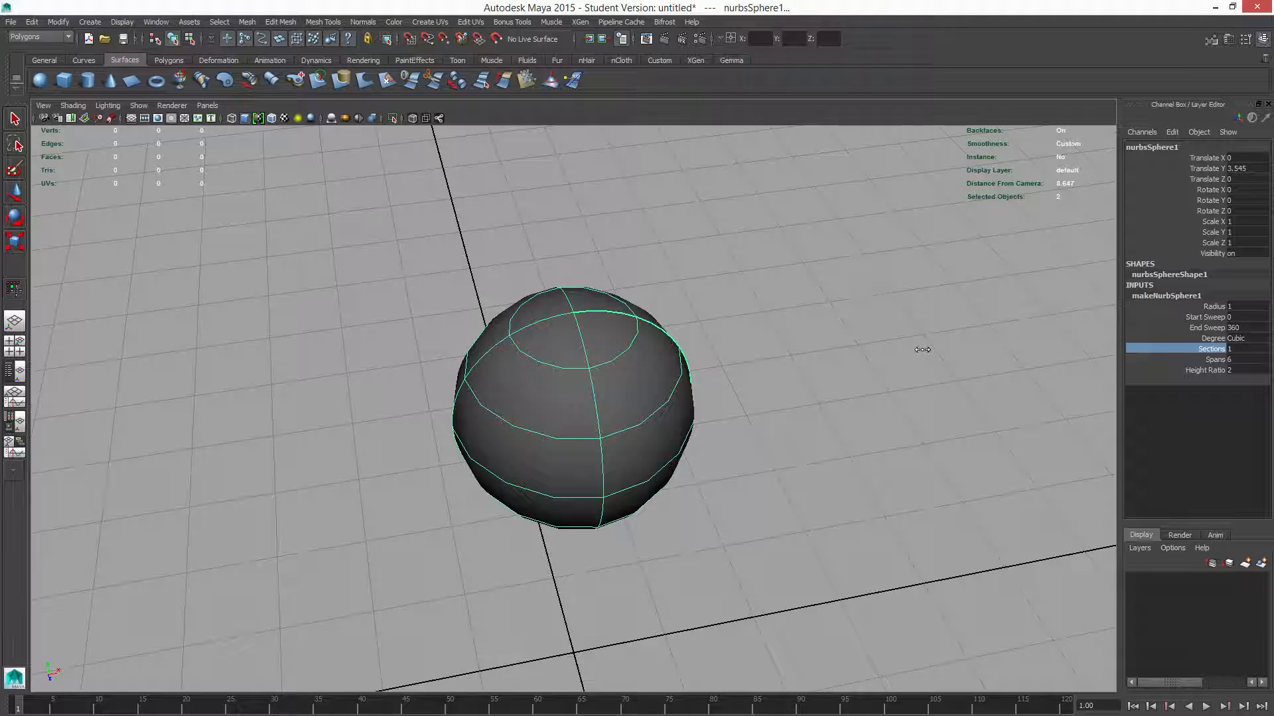
middle_drag(922, 350, 944, 349)
middle_drag(943, 346, 946, 346)
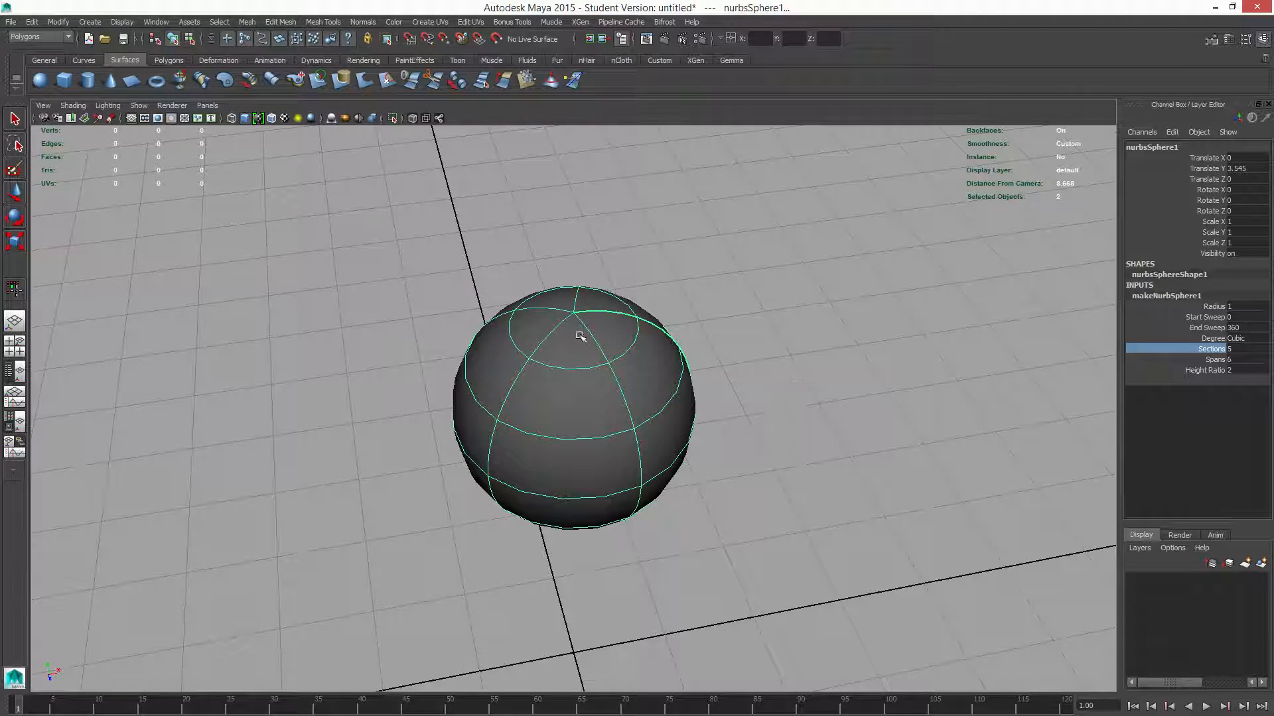
middle_drag(876, 327, 892, 325)
Step: Switch to the front view, display the sphere's hulls and select the horizontal hull row just above the equator for moving
alt+drag(763, 431, 756, 415)
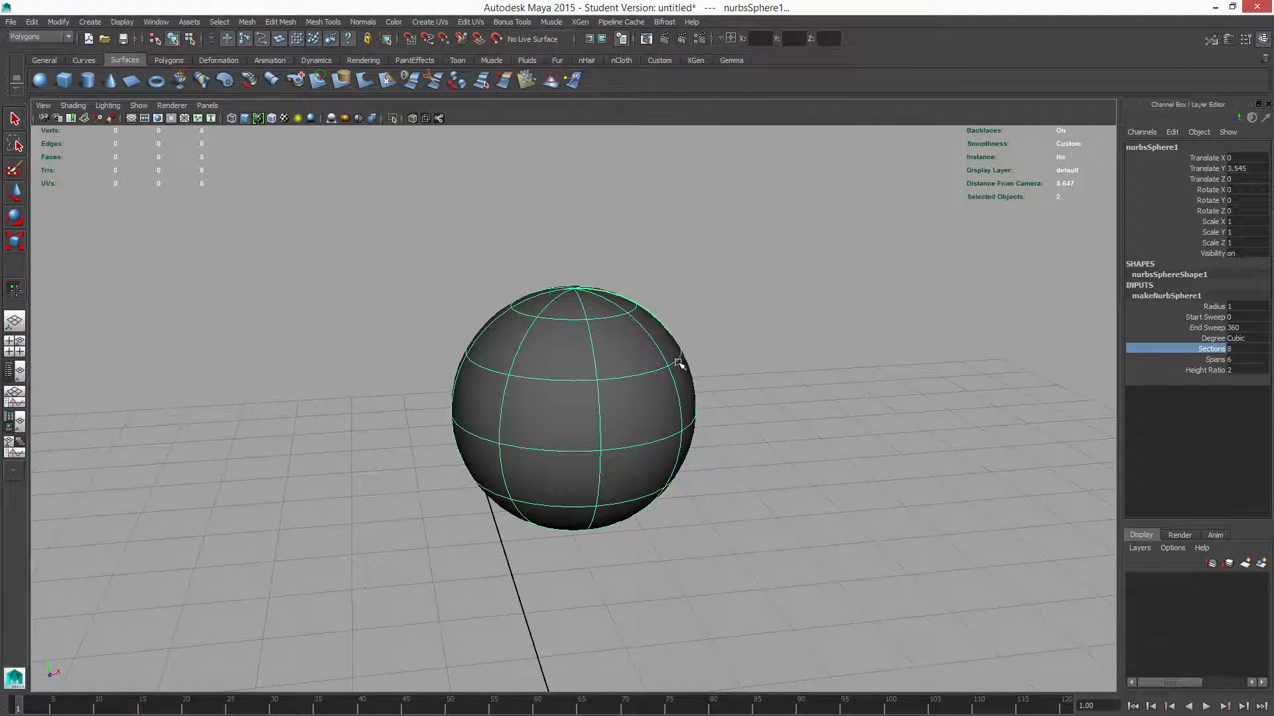
key(space)
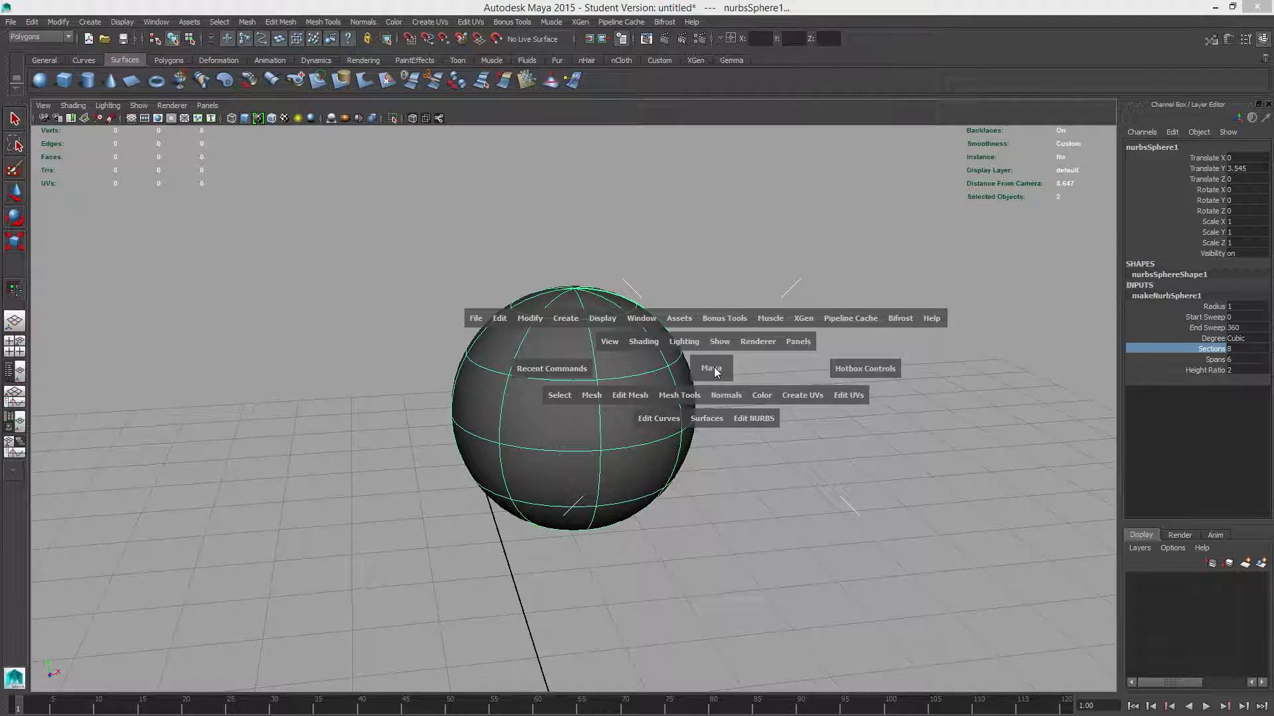
click(717, 372)
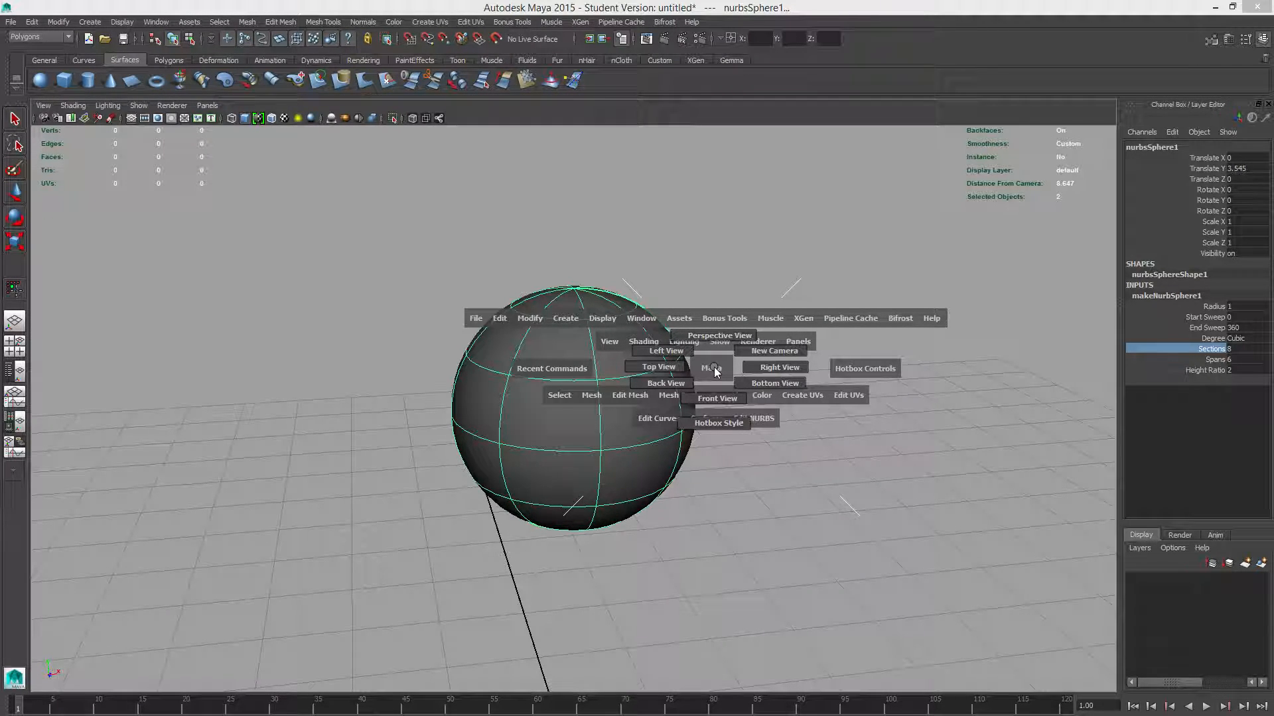
drag(717, 373, 717, 405)
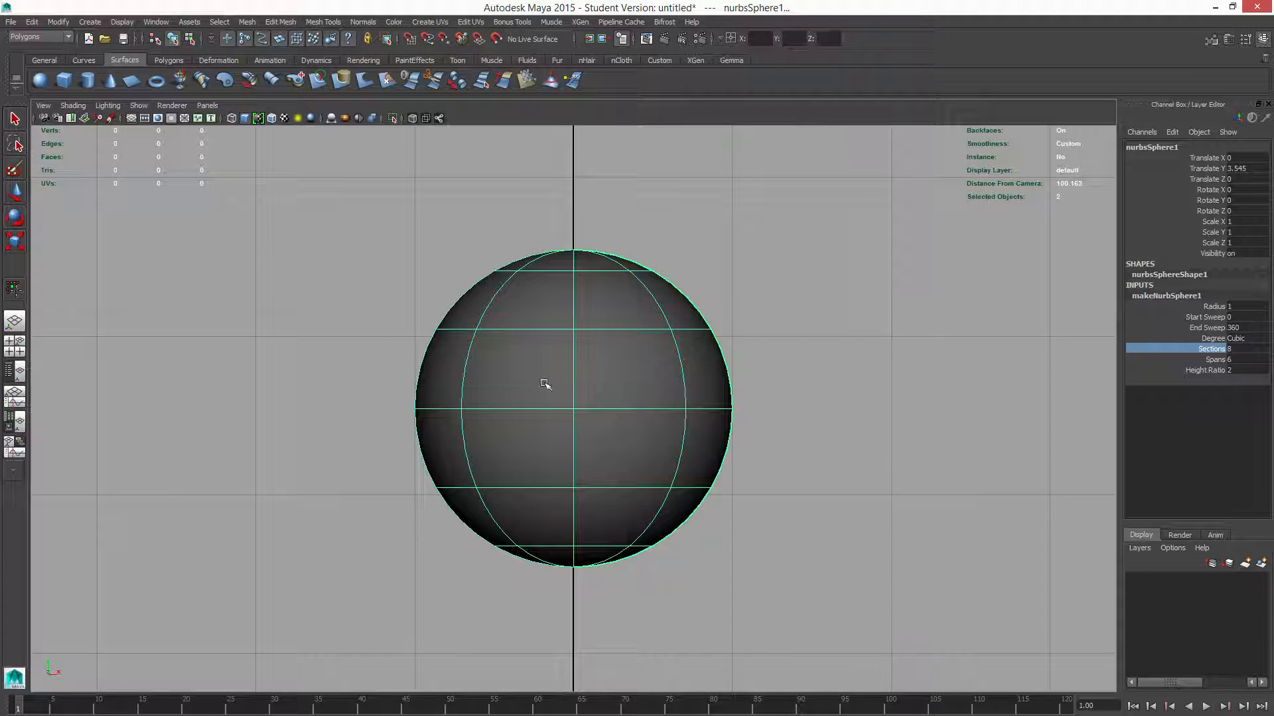
right_click(605, 369)
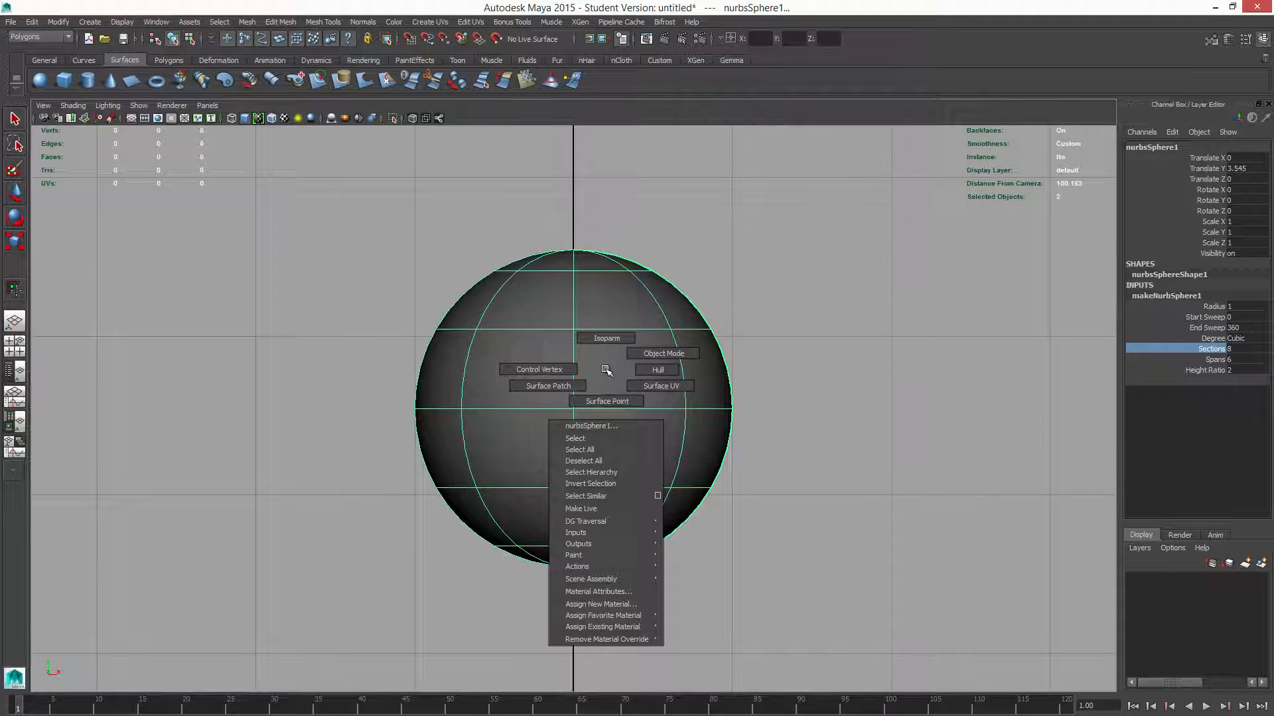
right_drag(606, 370, 661, 372)
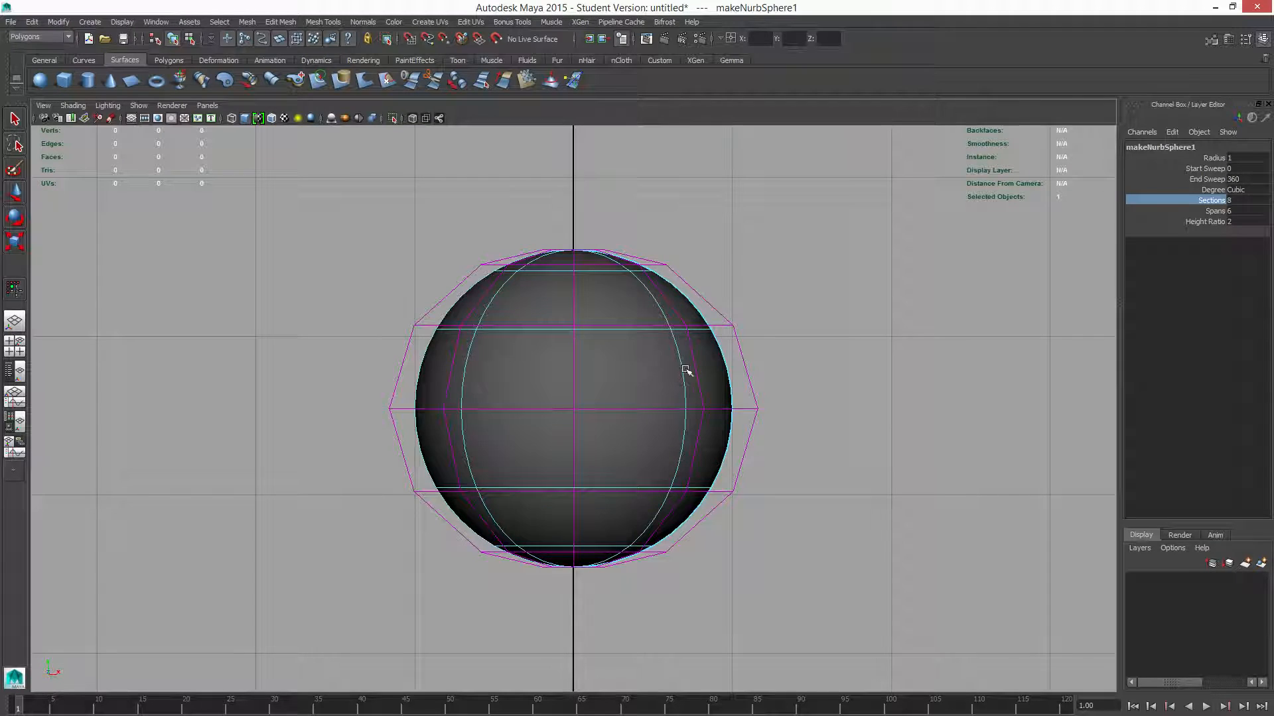
click(611, 326)
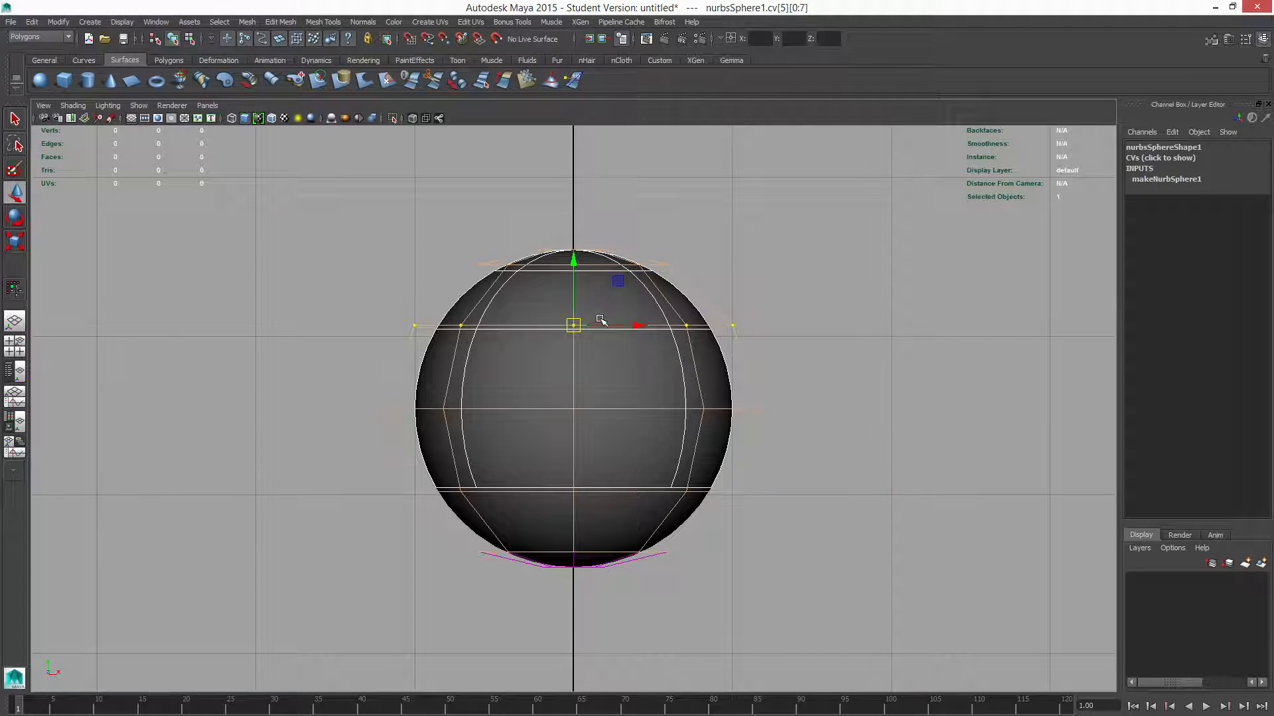
mouse_move(638, 326)
mouse_down()
mouse_move(658, 326)
mouse_move(624, 327)
mouse_move(654, 325)
mouse_up()
Step: Try pulling the control vertices on the sphere's upper right side outward along X, undo the move, and return to hull selection
right_drag(607, 345, 555, 347)
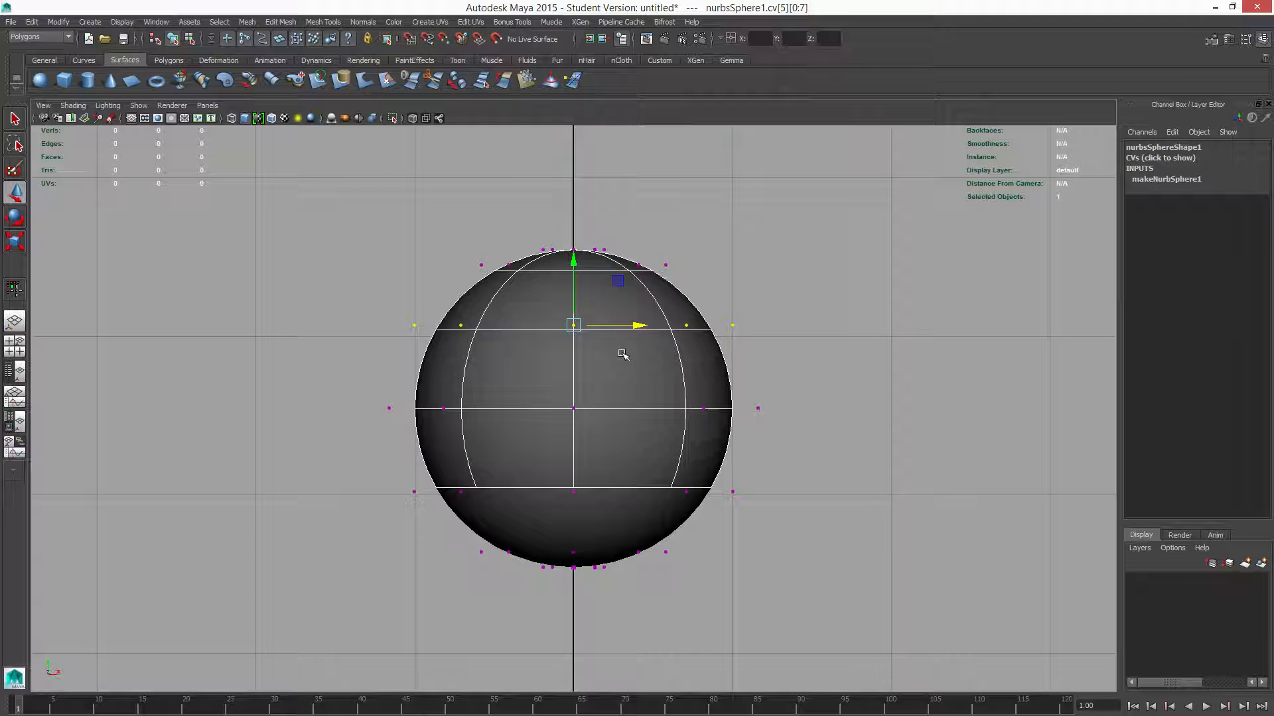
drag(665, 293, 857, 307)
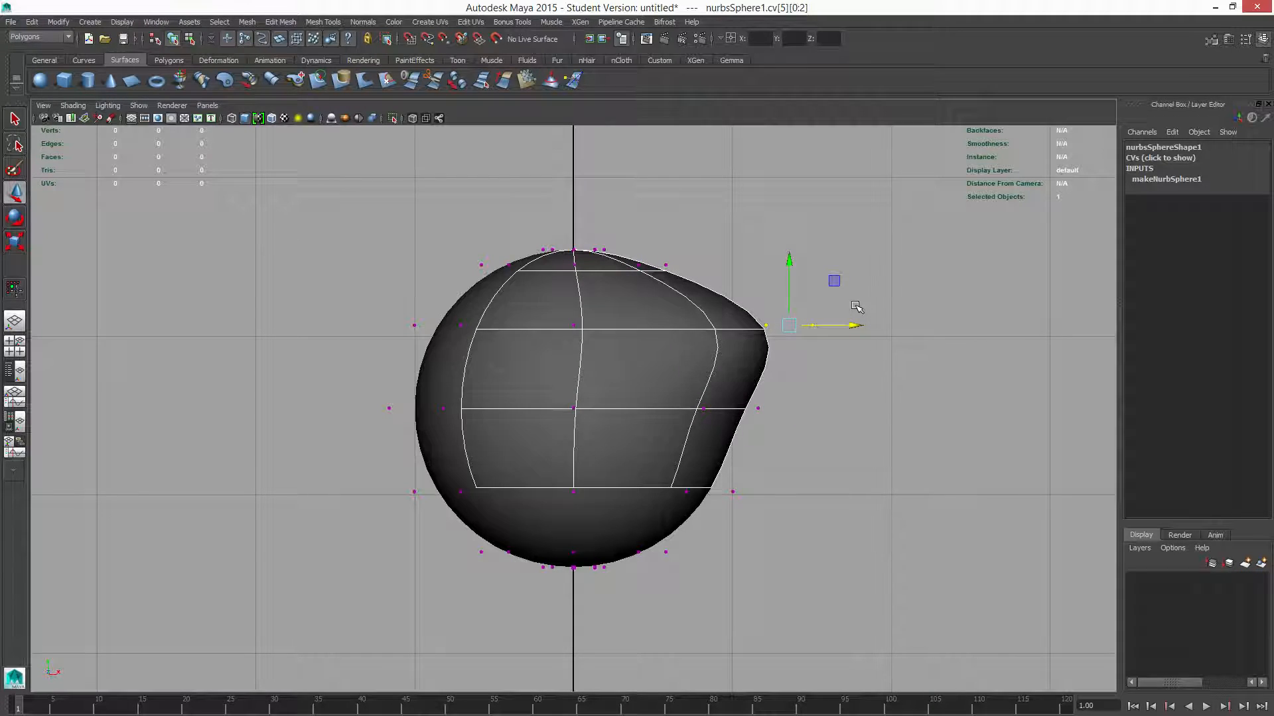
key(ctrl+z)
right_click(620, 372)
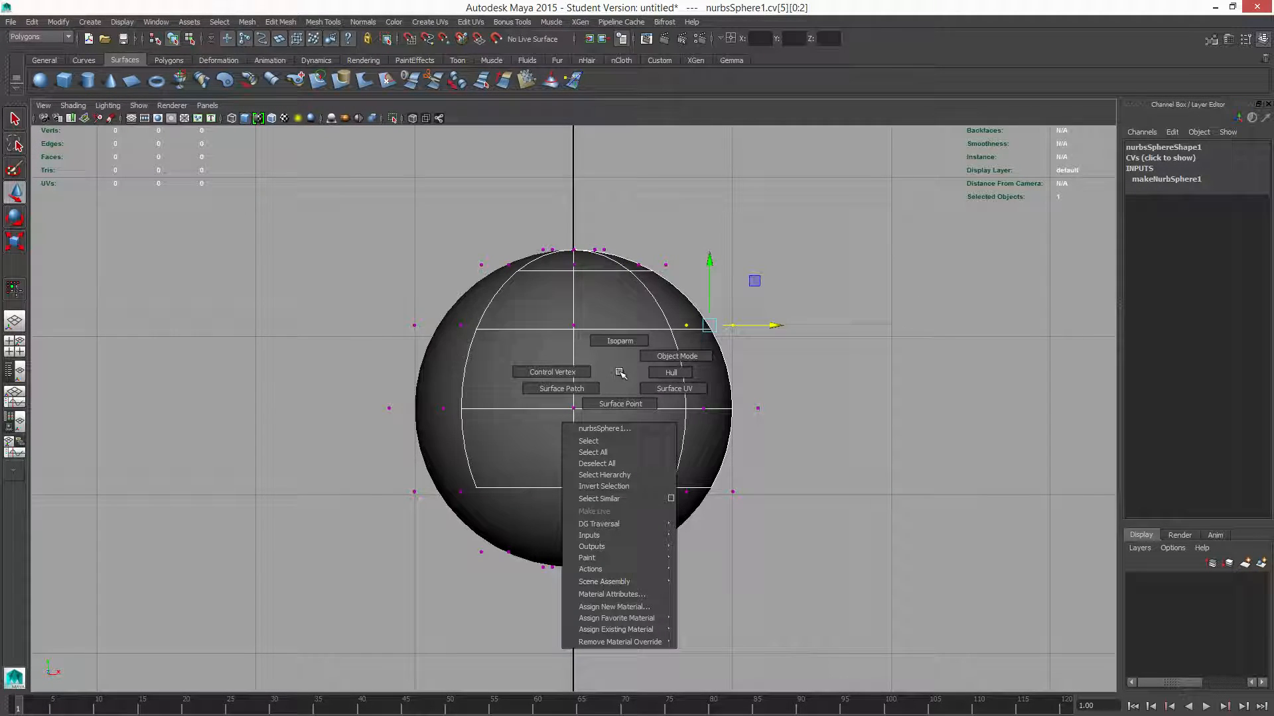
click(667, 372)
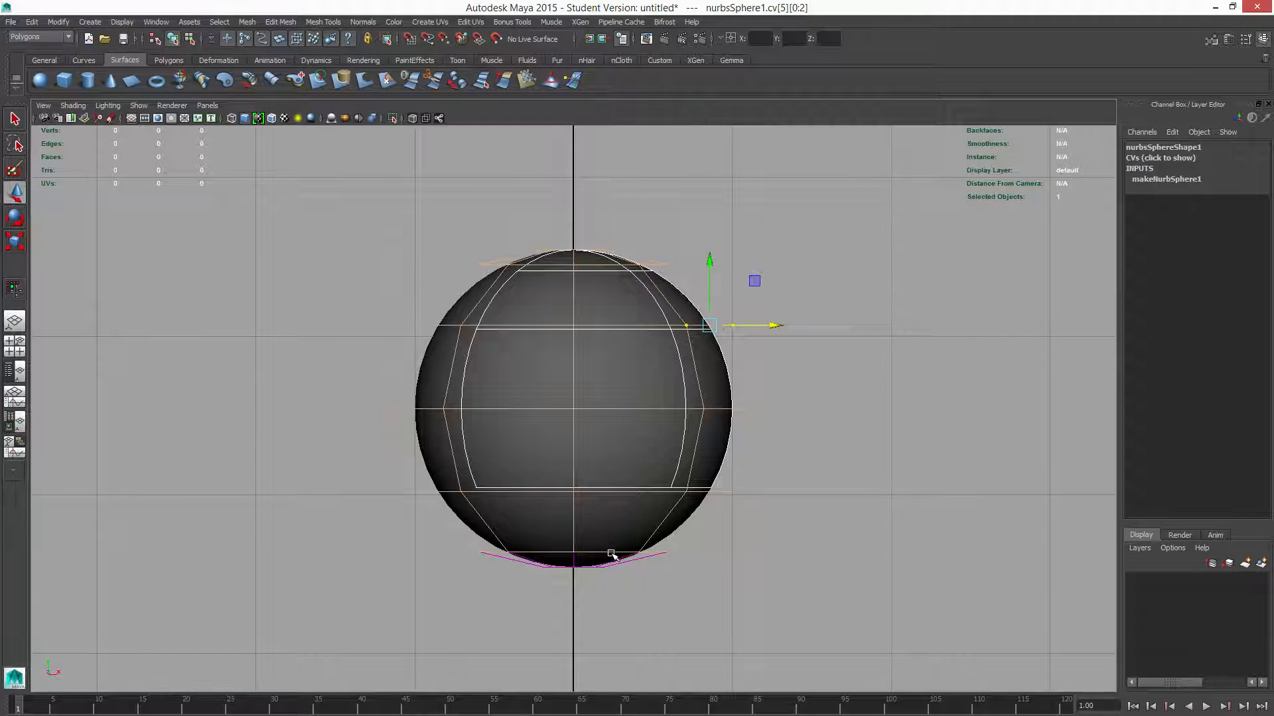
Step: Select the sphere's equator hull row and scale it slightly narrower along X
click(662, 410)
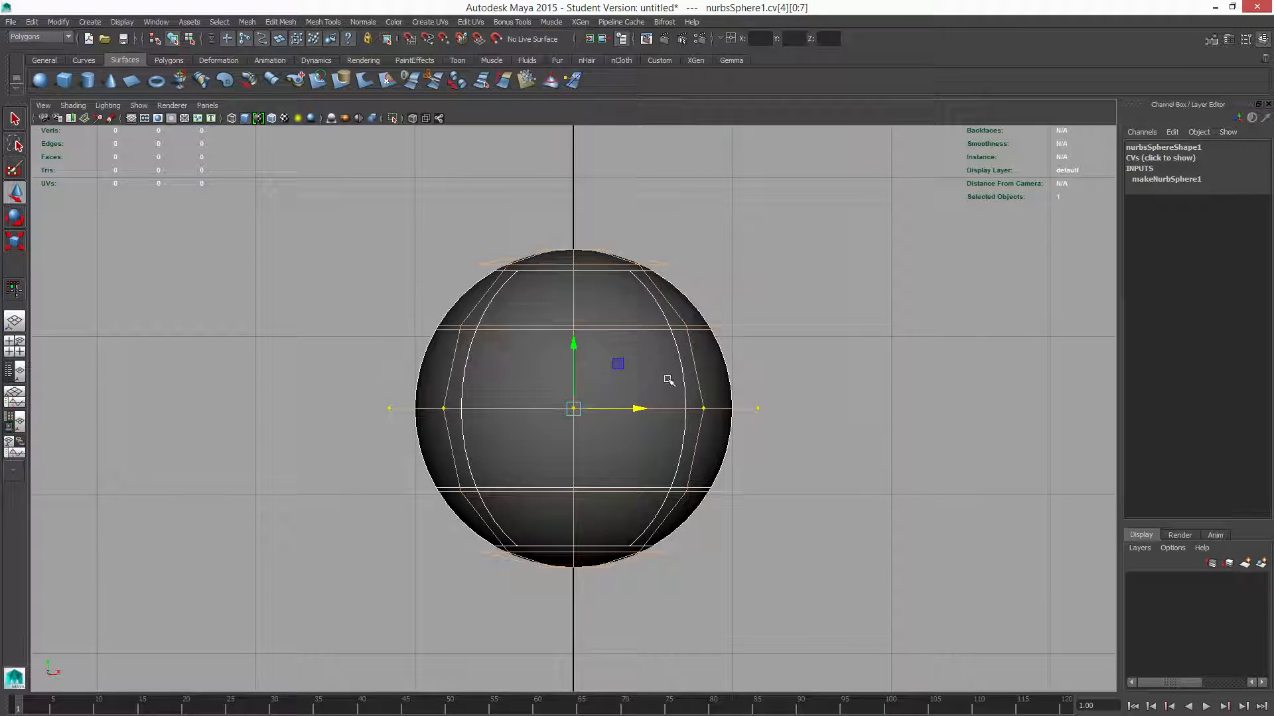
key(r)
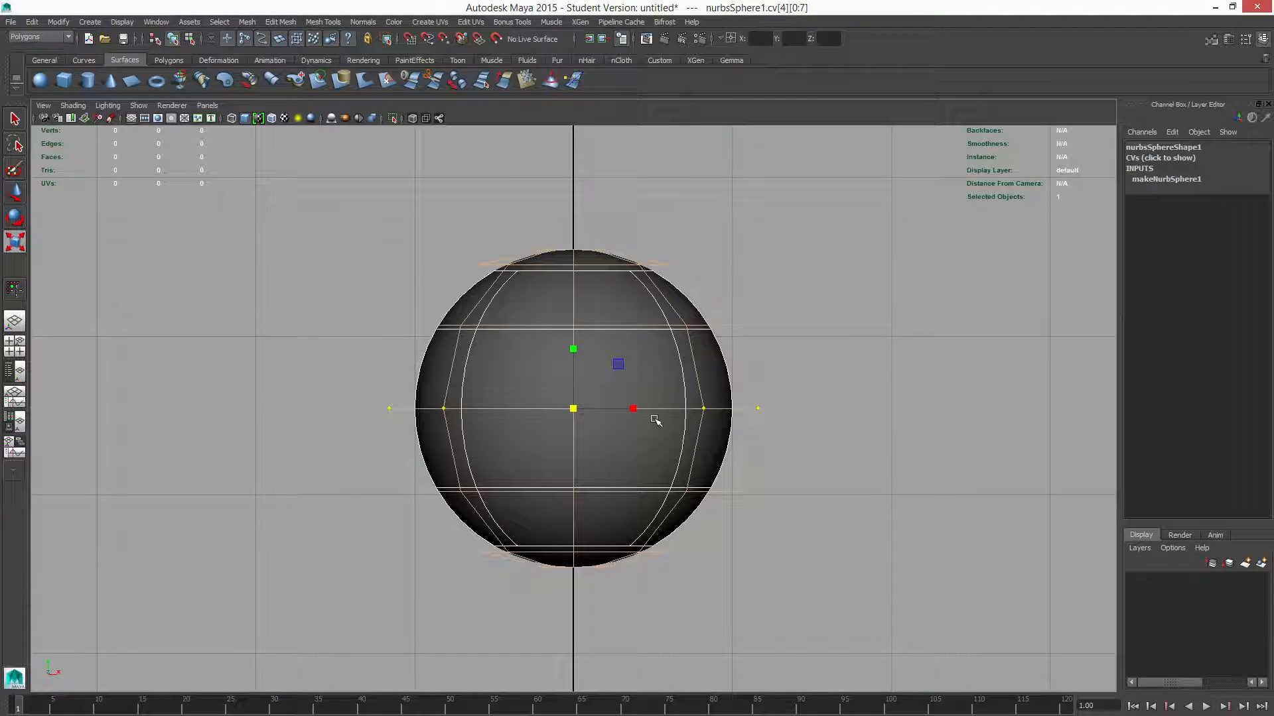
drag(633, 410, 630, 410)
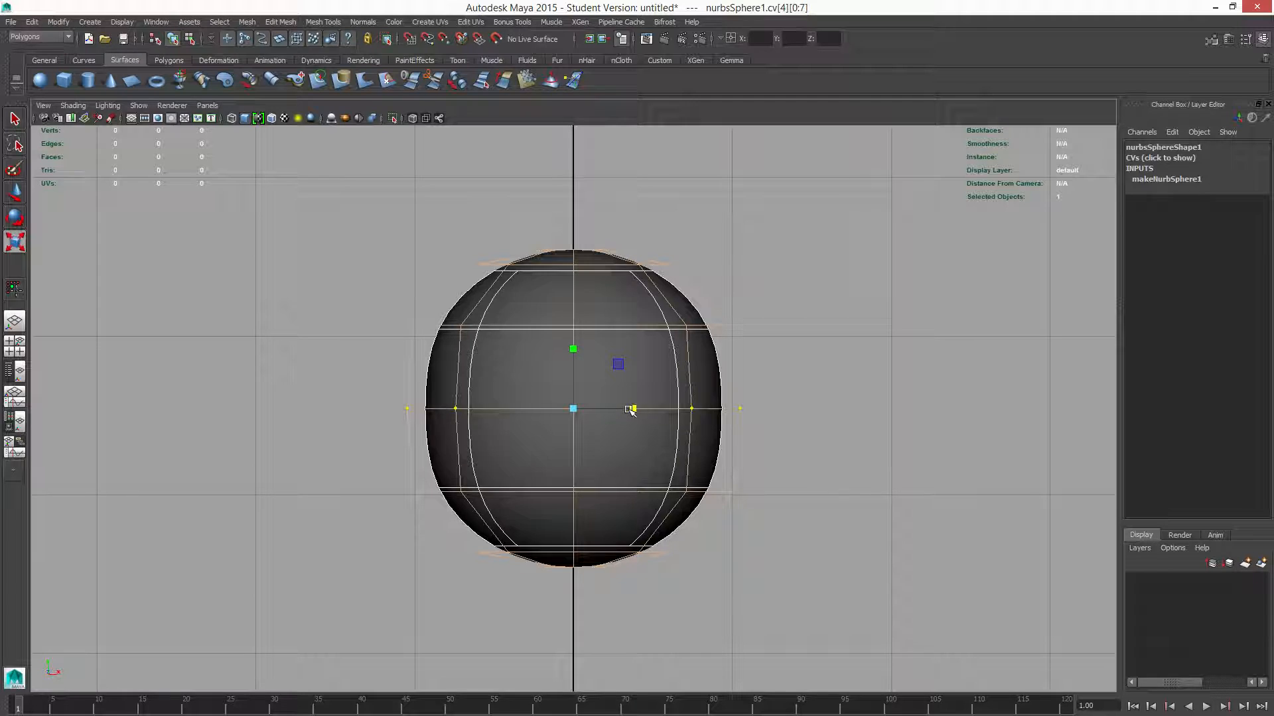
Step: Select the hull row near the top of the sphere and scale it wider along X
click(608, 268)
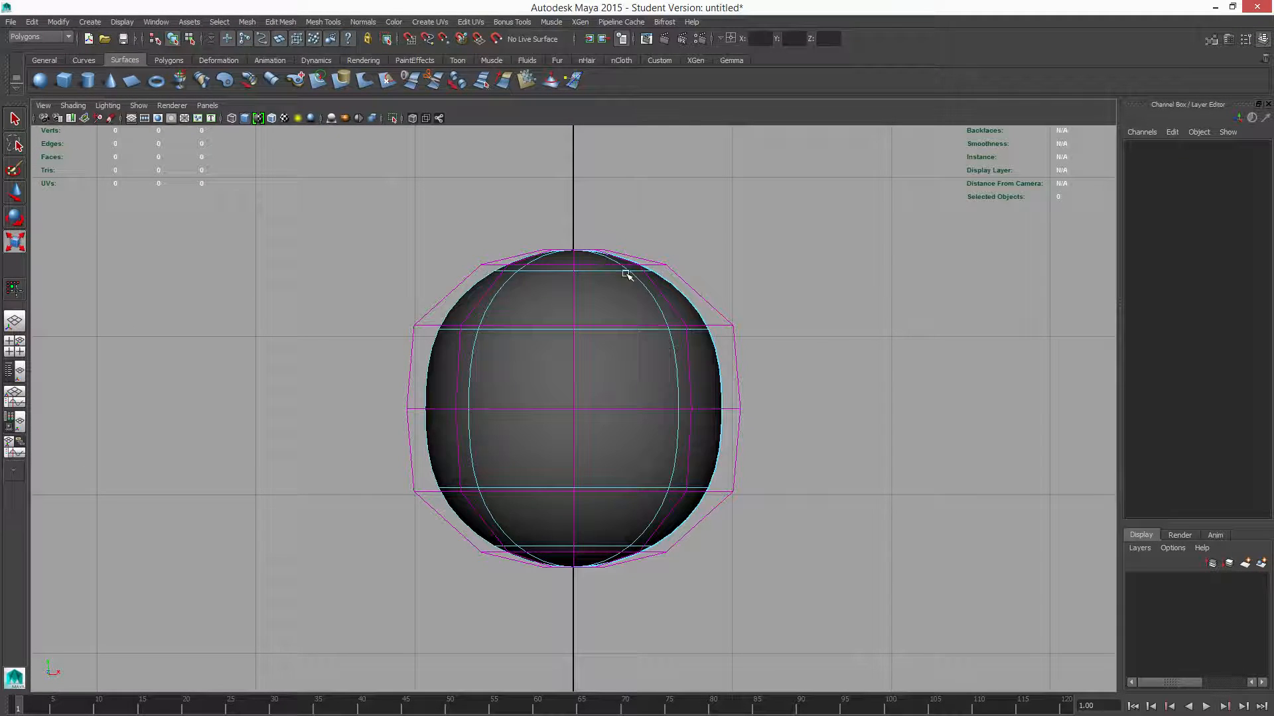
click(614, 266)
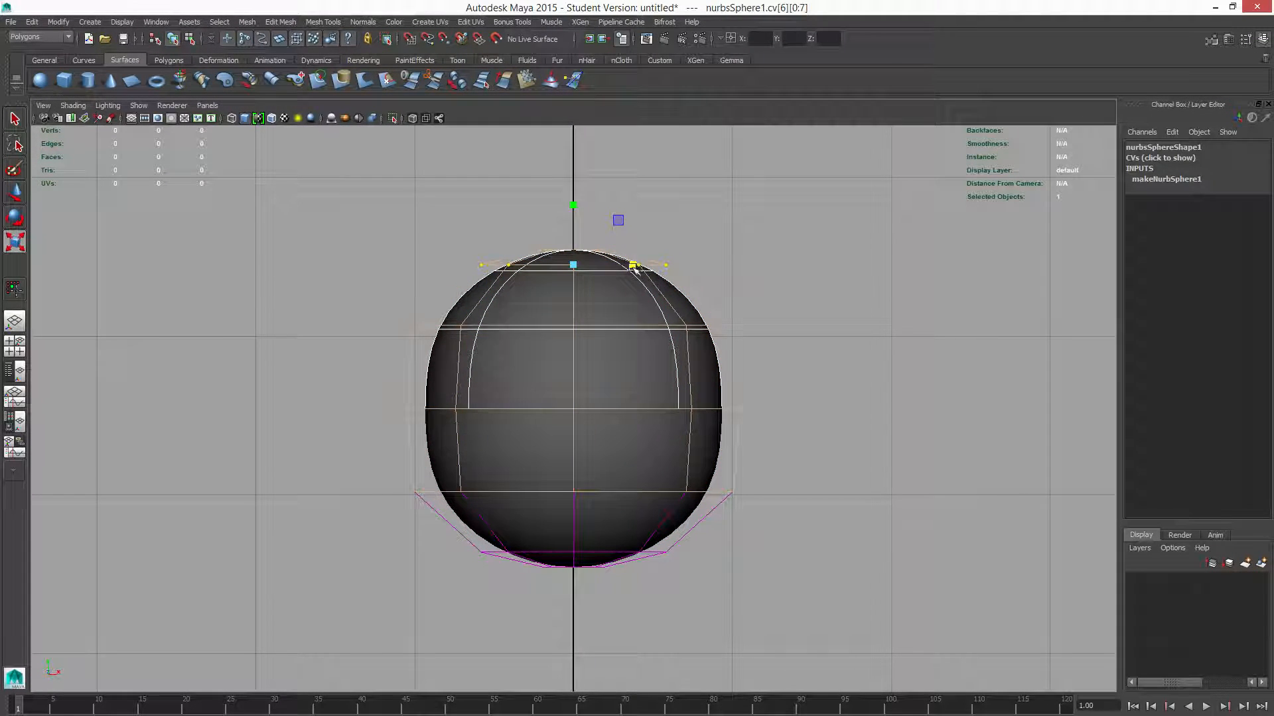
drag(632, 264, 655, 265)
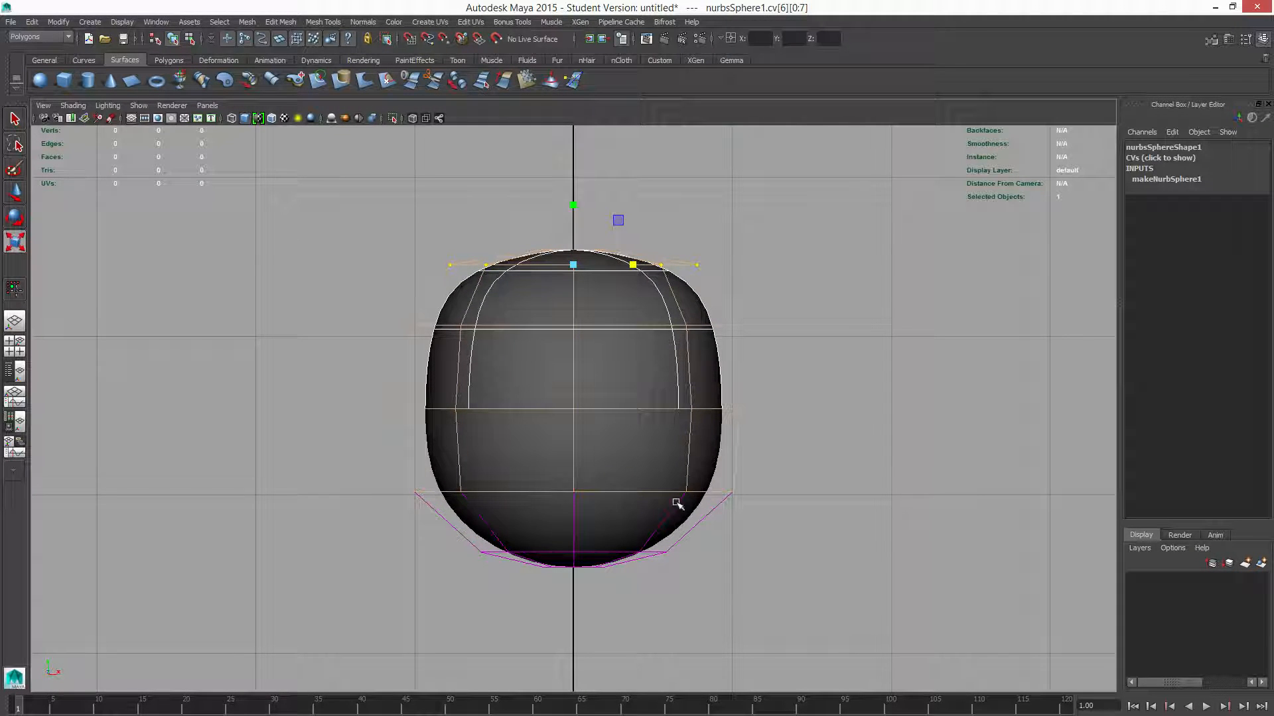
Step: Scale the hull row just below the equator much narrower along X, and narrow the equator row slightly more to form a tapered head shape
click(629, 490)
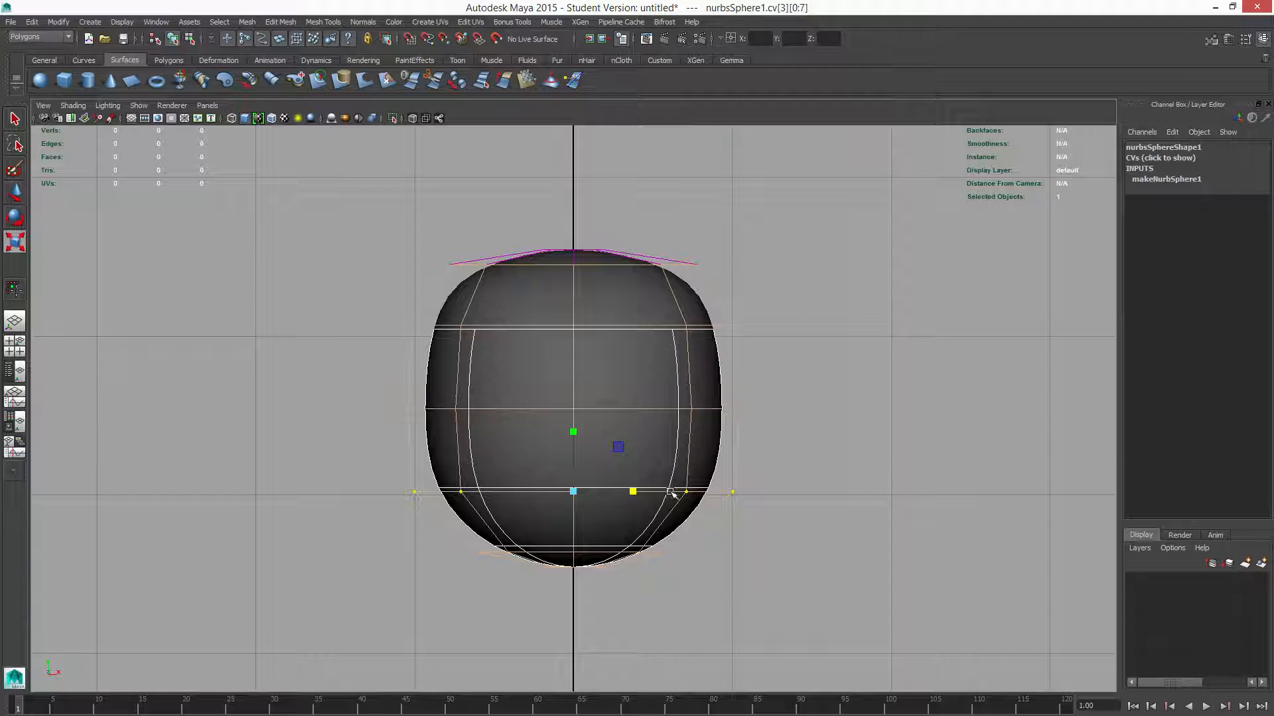
drag(631, 490, 610, 489)
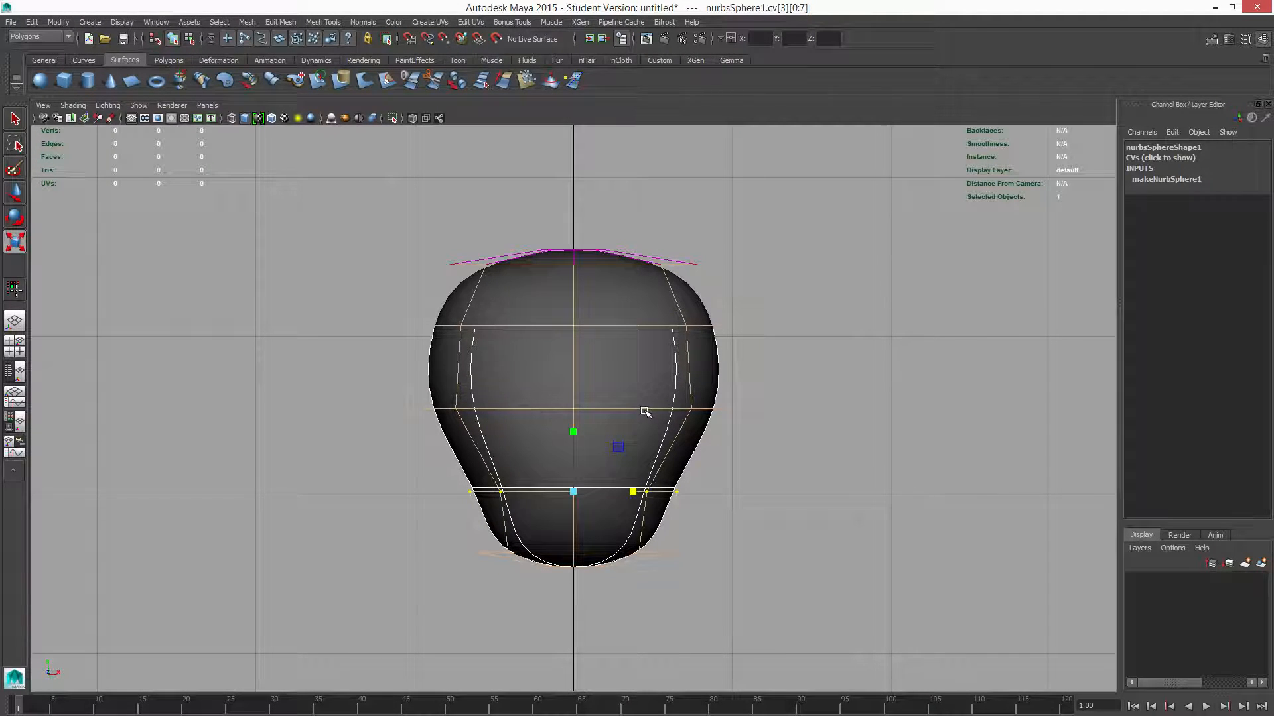
key(Up)
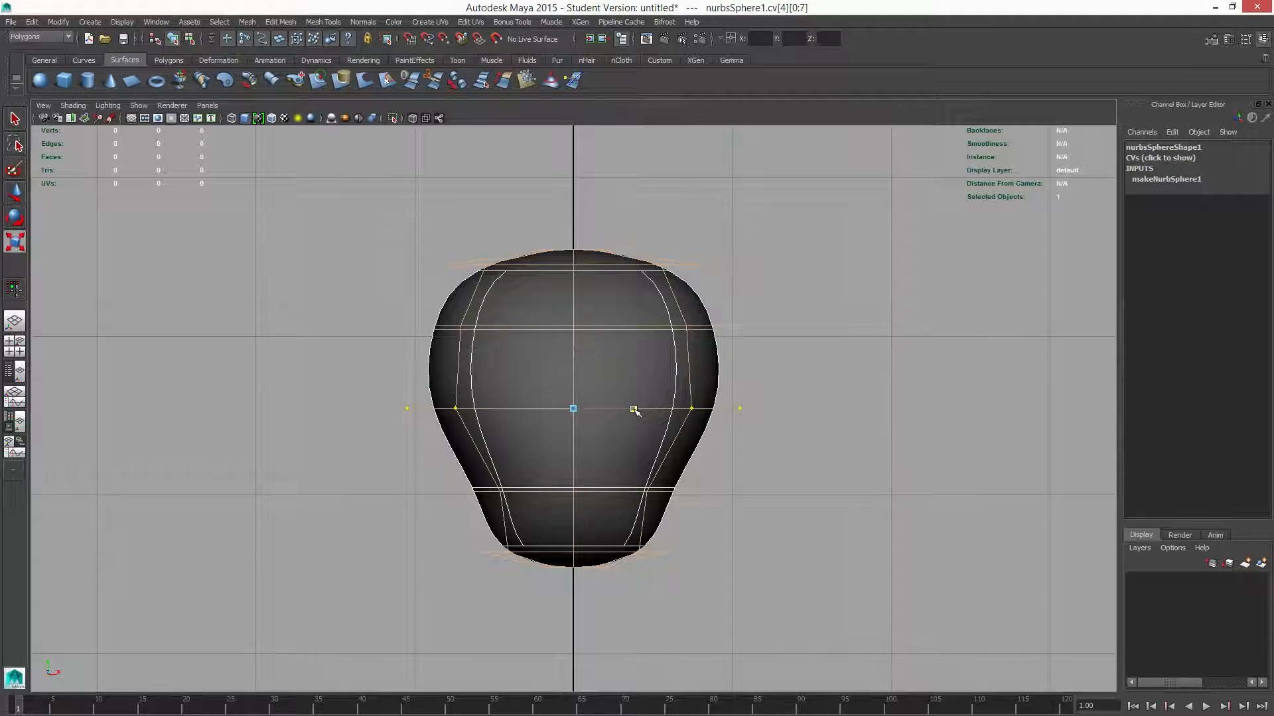
drag(634, 409, 629, 410)
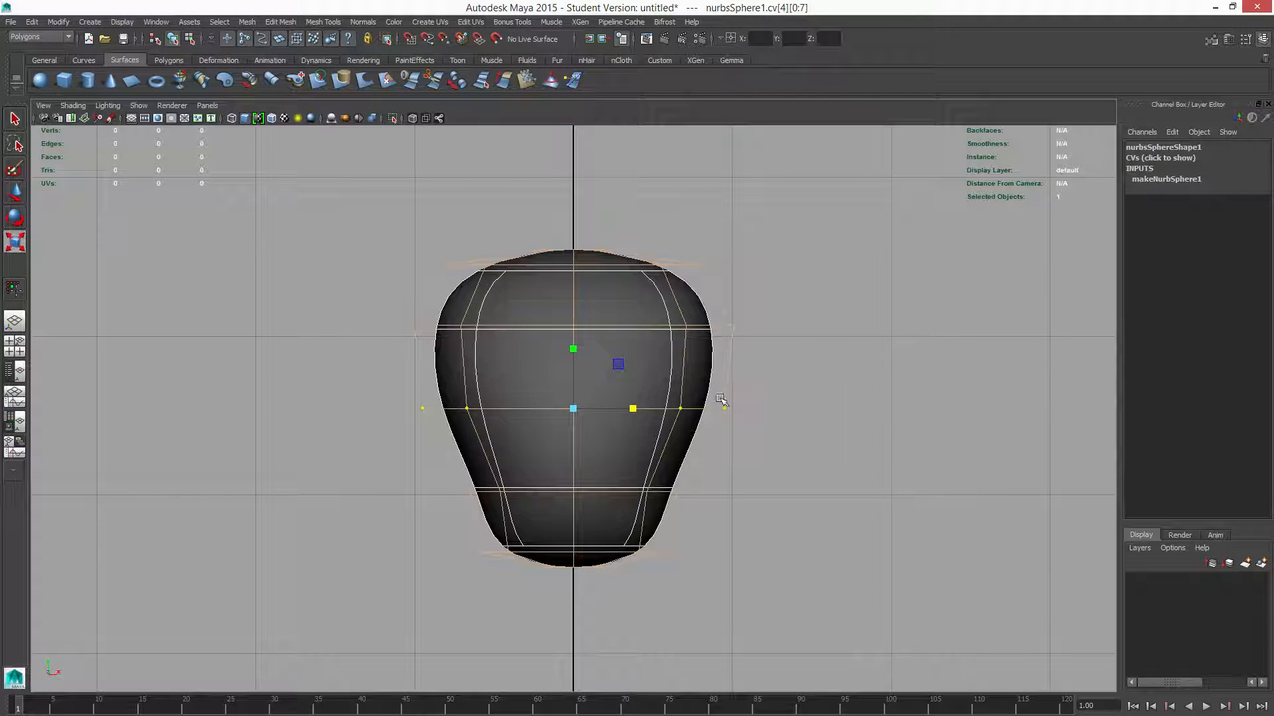
Step: Switch to the right side view, frame the shape, and scale the equator hull row slightly narrower along Z
key(space)
click(647, 401)
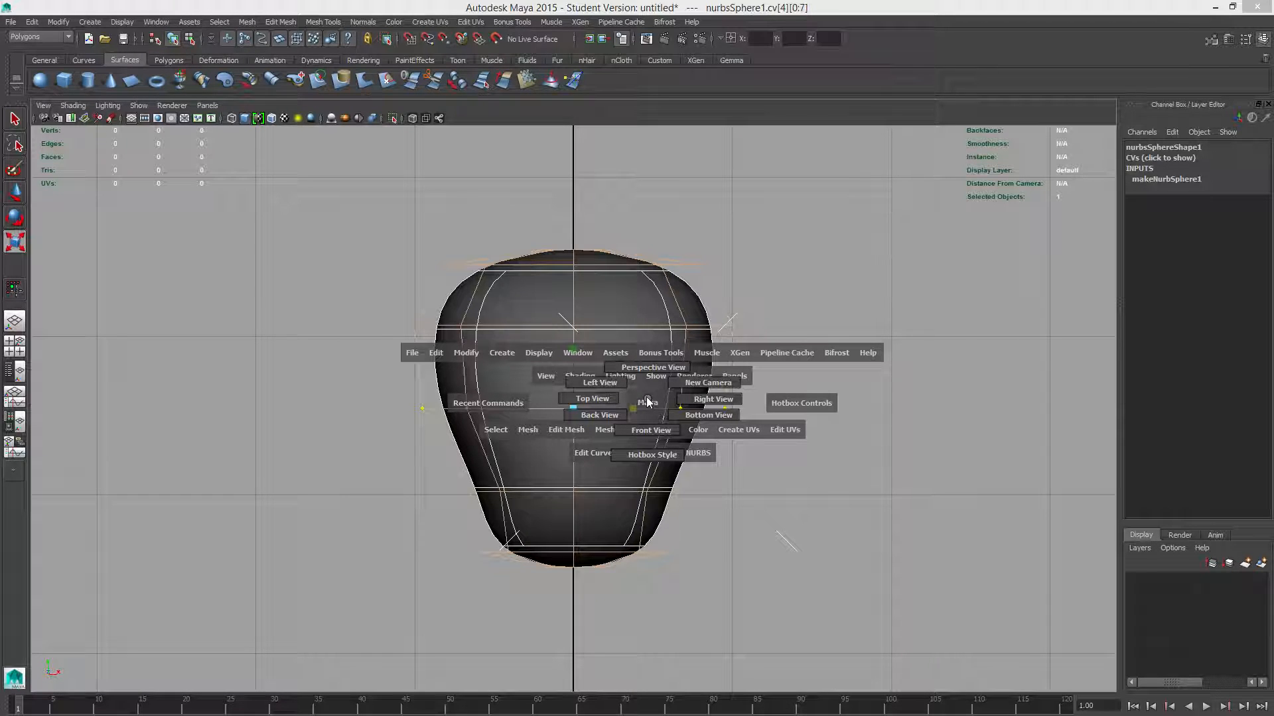
drag(648, 400, 708, 402)
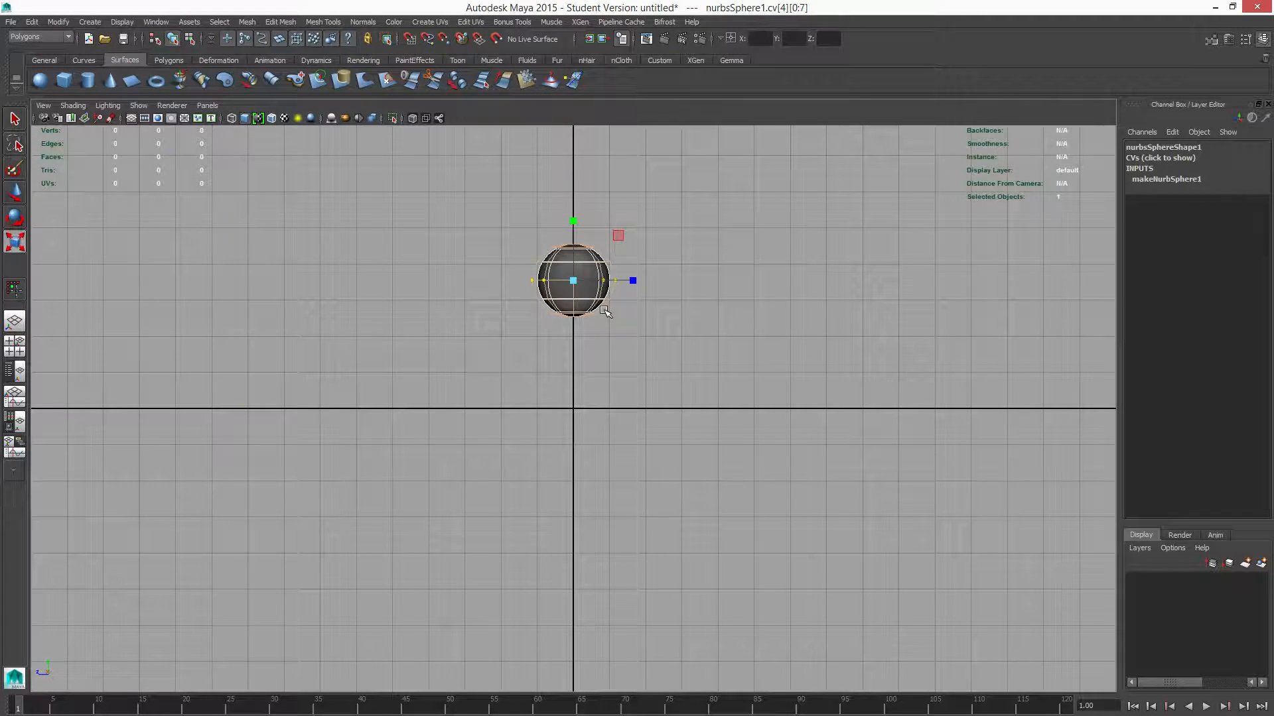
key(space)
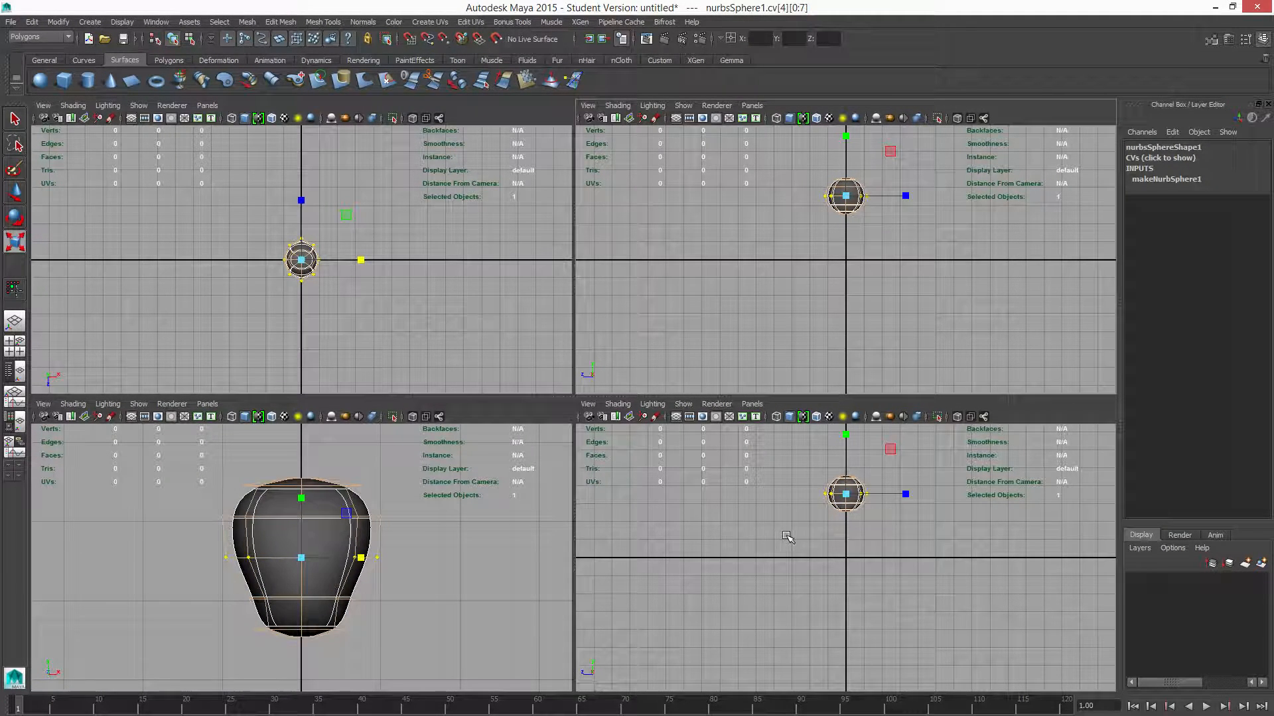
key(space)
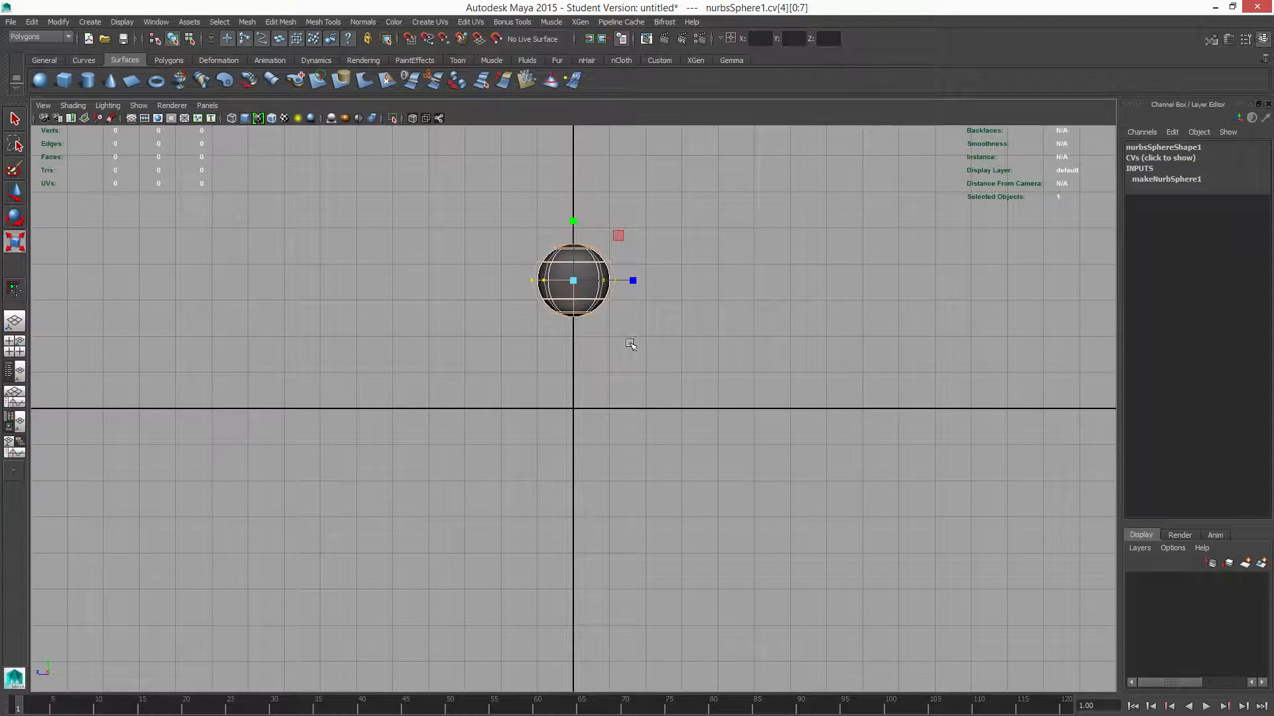
scroll(631, 329, up, 2)
scroll(631, 329, up, 1)
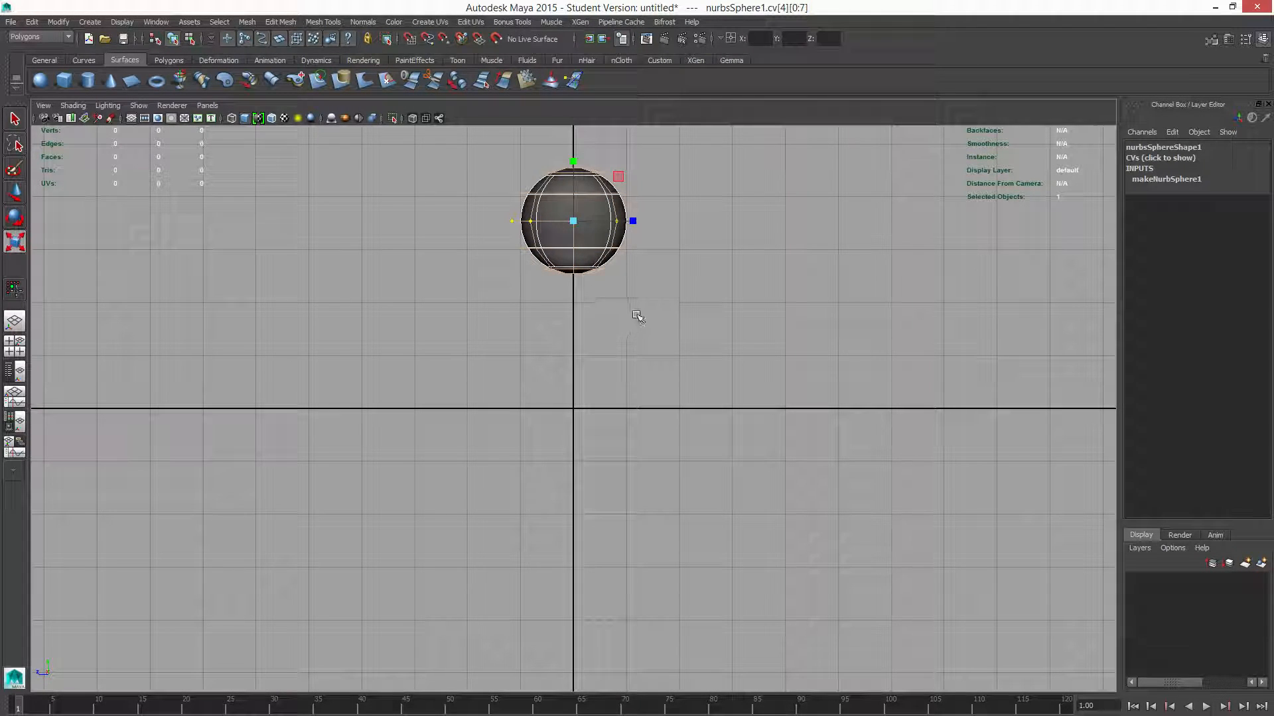
alt+middle_drag(607, 284, 648, 524)
scroll(622, 512, up, 2)
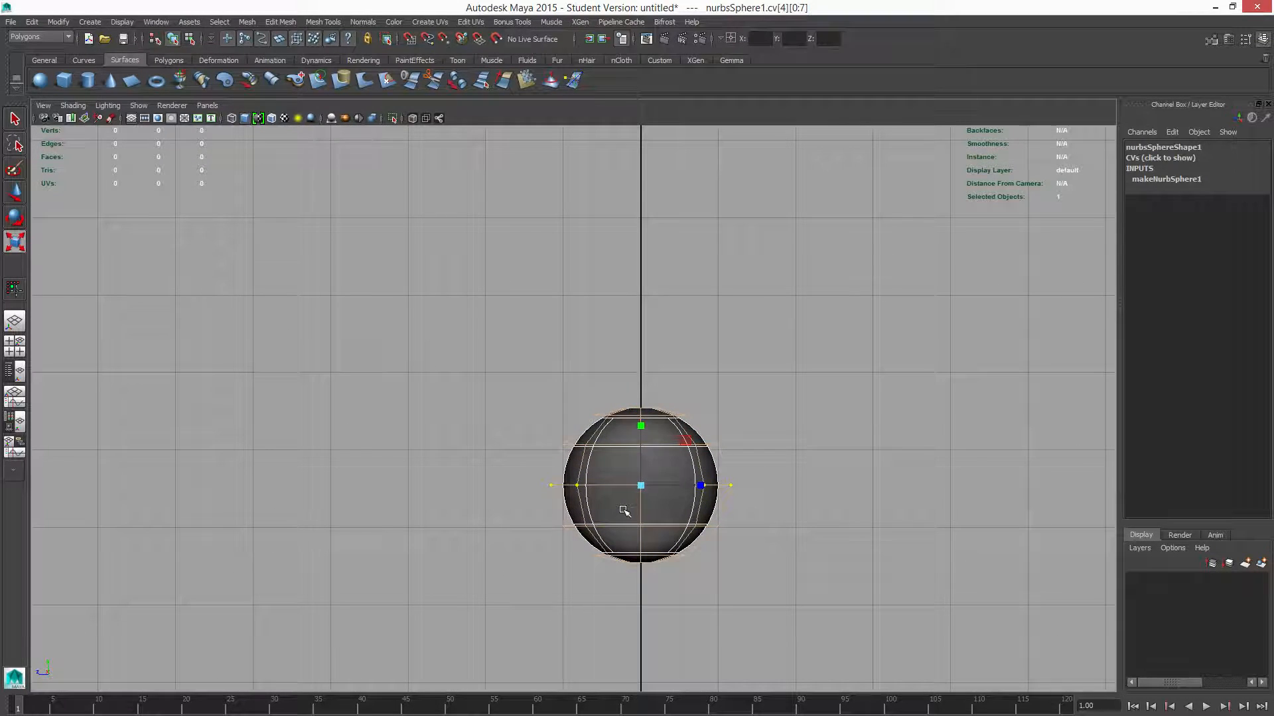
scroll(643, 489, up, 1)
right_drag(654, 472, 578, 511)
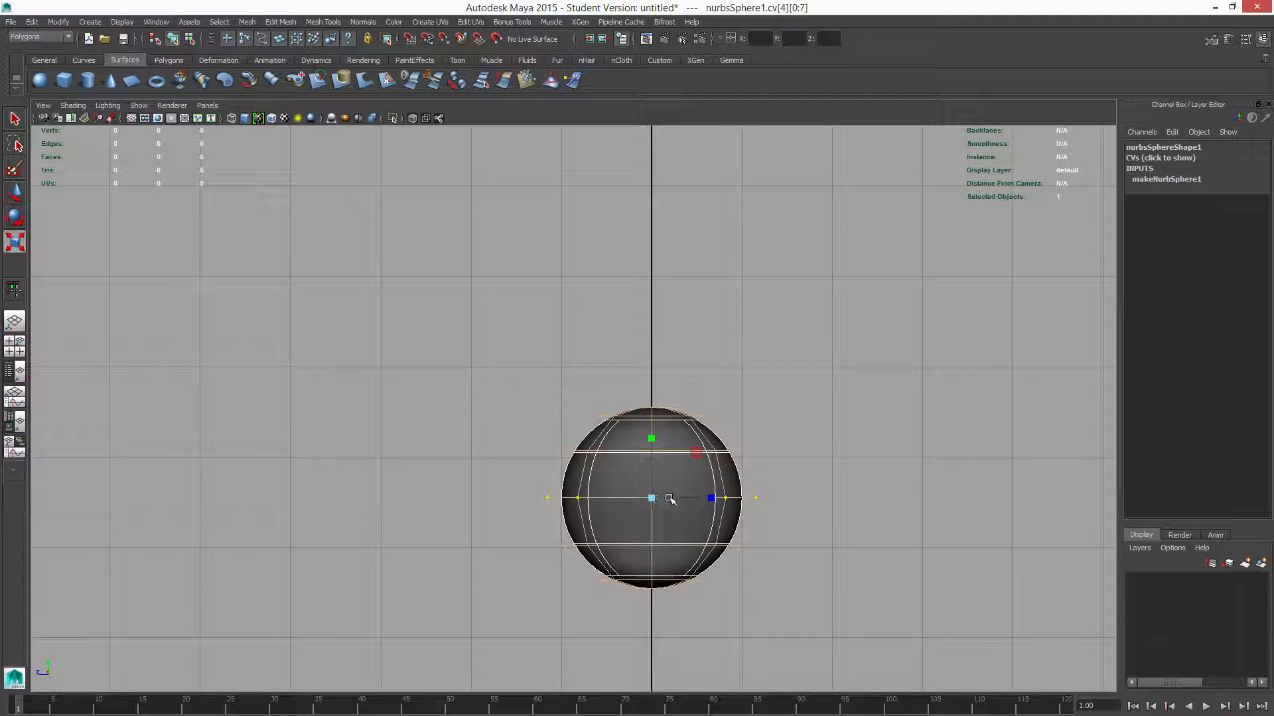
drag(714, 500, 708, 499)
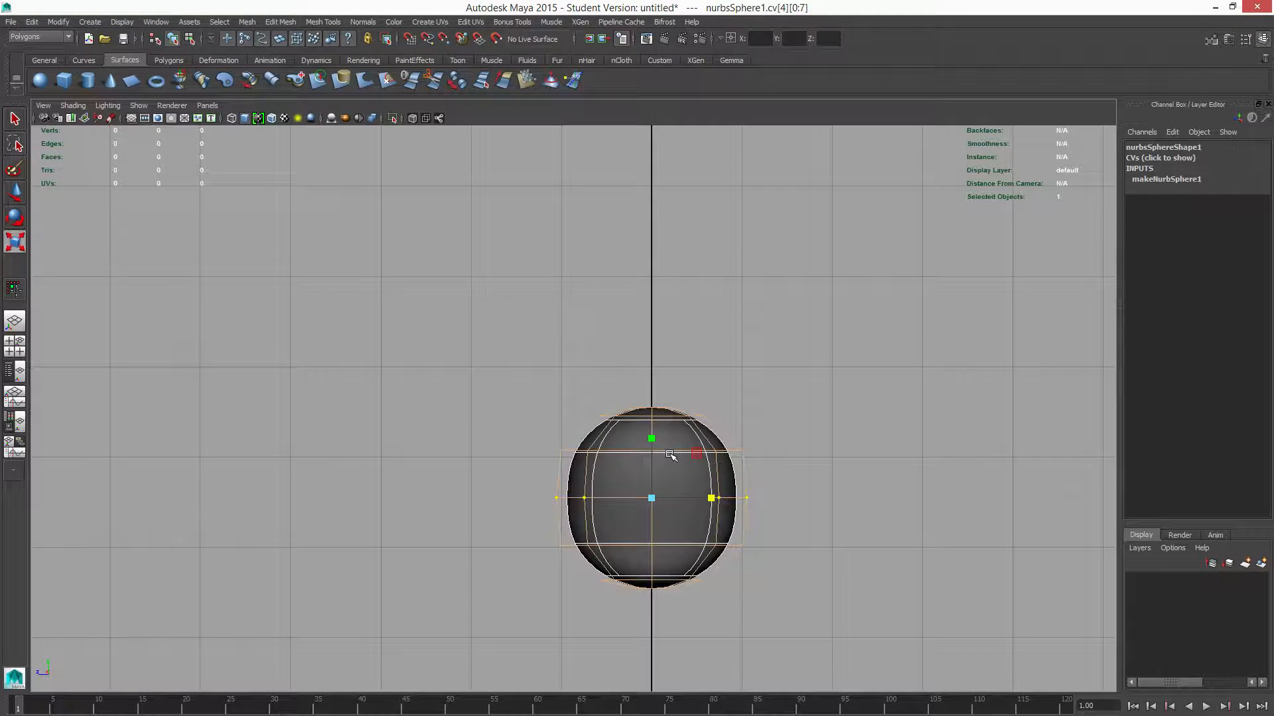
Step: Switch to control vertex selection and raise the shape's top rows of vertices slightly along Y
right_drag(670, 455, 610, 459)
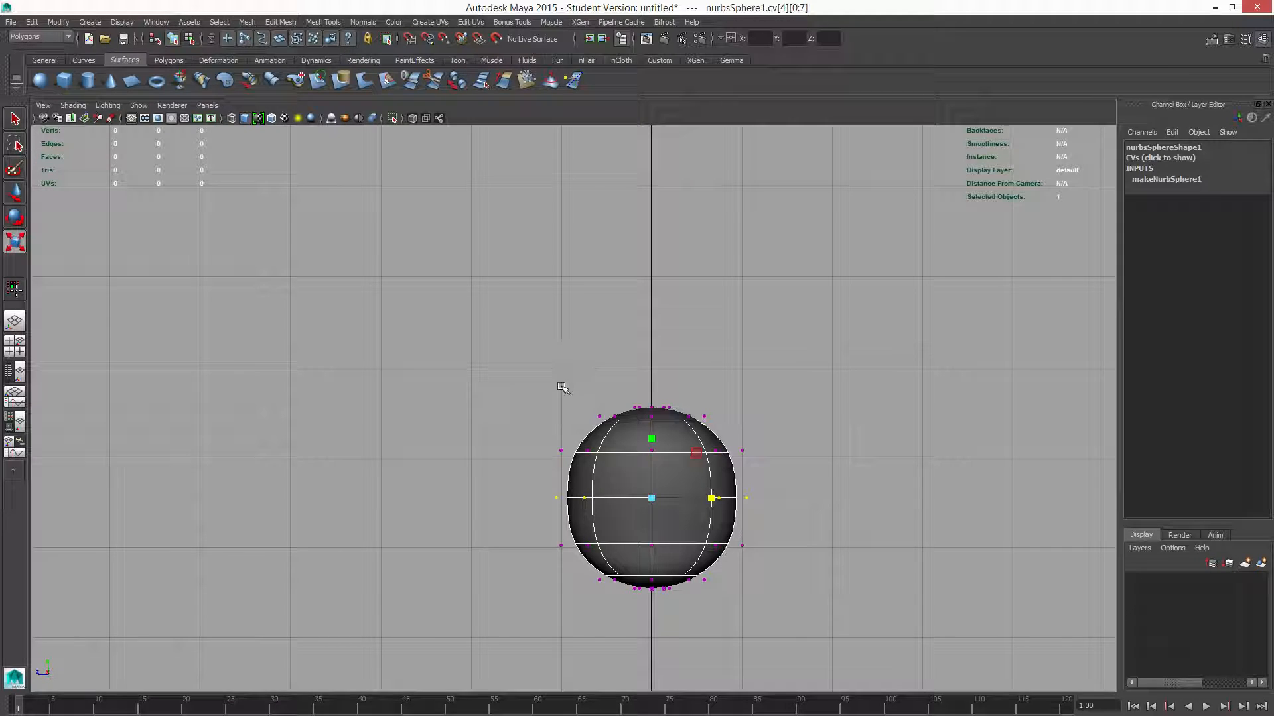
drag(563, 389, 769, 432)
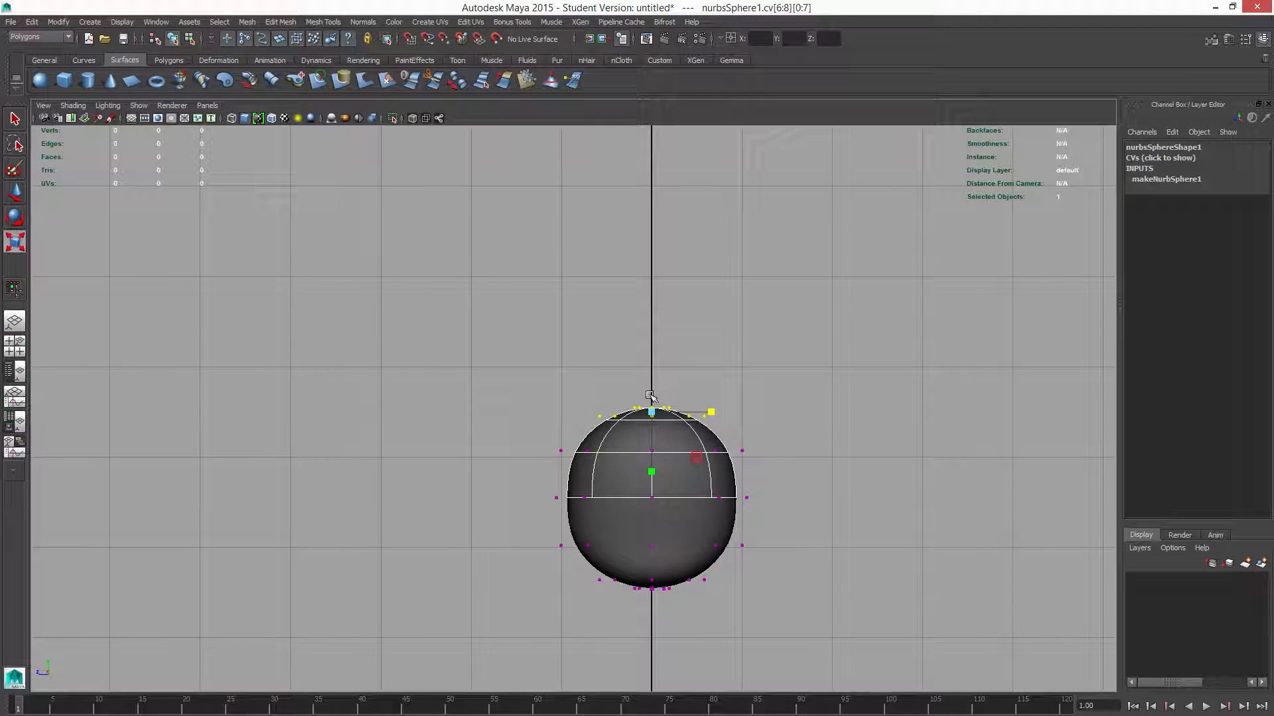
key(w)
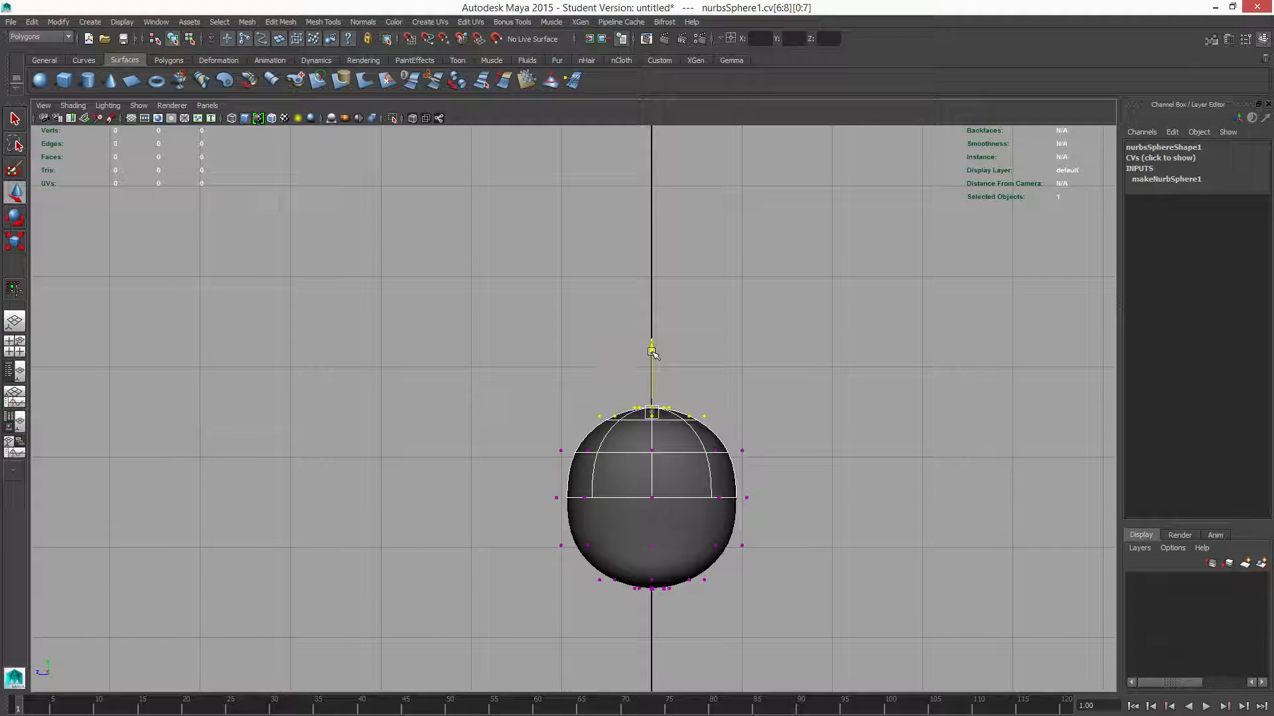
drag(652, 350, 656, 339)
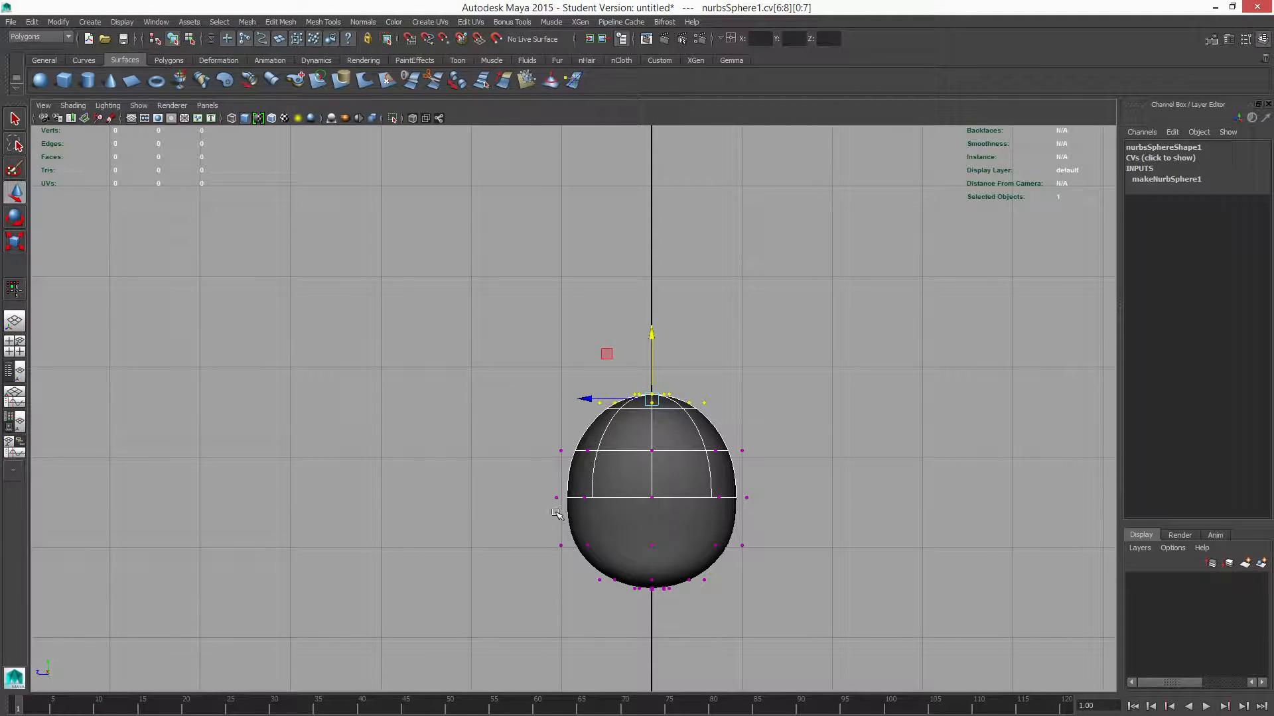
Step: Pull the bottom front control vertices forward along Z and move the lower back ones inward
drag(571, 563, 648, 613)
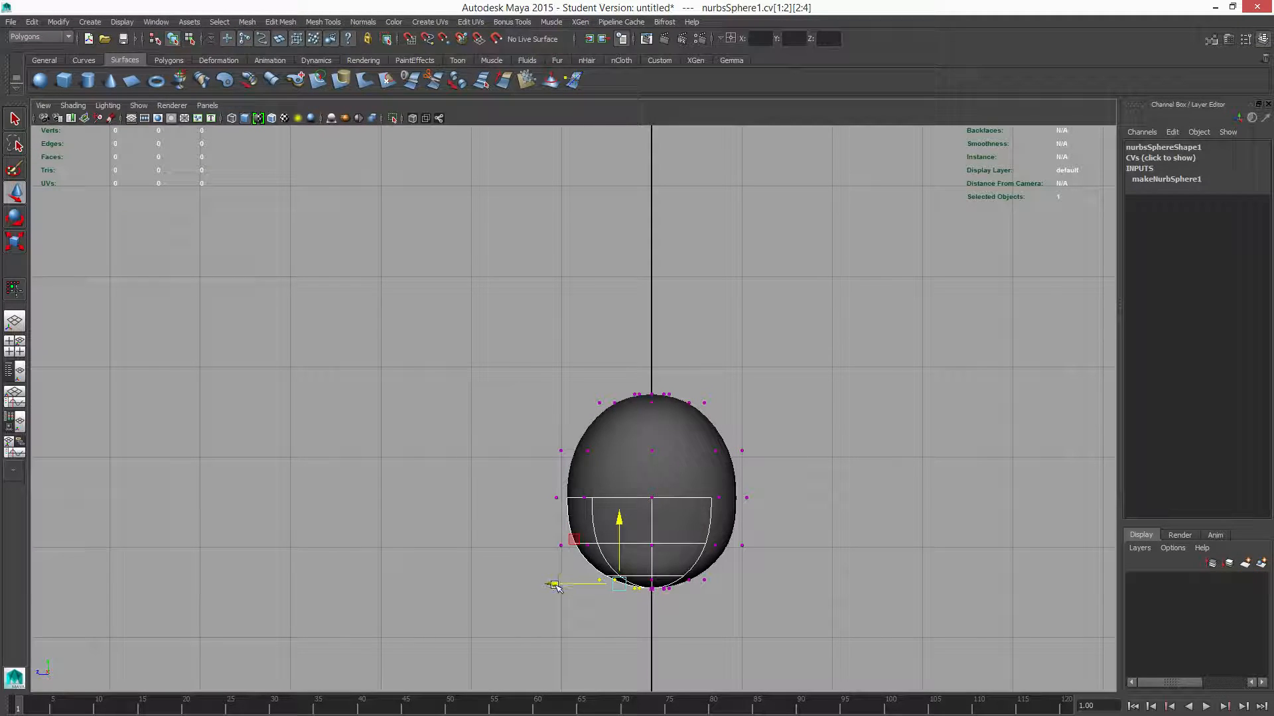
mouse_move(552, 586)
mouse_down()
mouse_move(520, 588)
mouse_move(532, 590)
mouse_up()
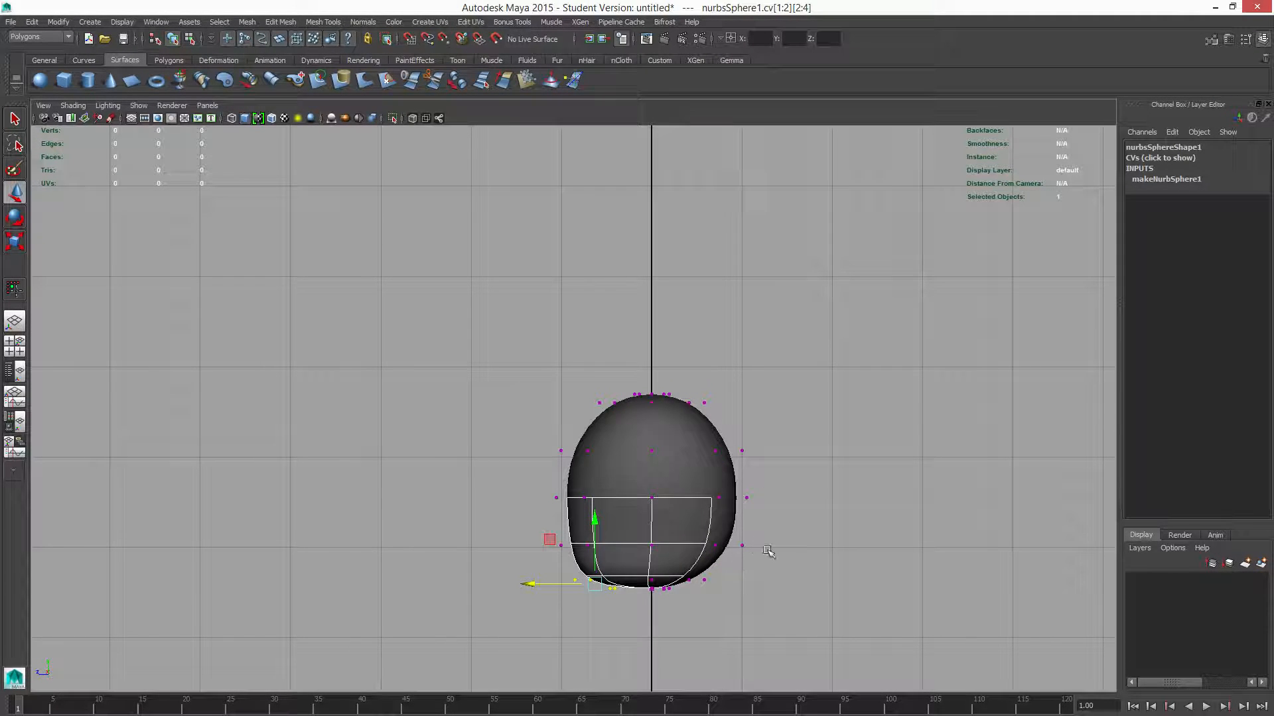
drag(779, 589, 637, 546)
Step: Push the upper back control vertices outward along Z, and move the front vertices at and just below the equator inward
drag(730, 435, 715, 404)
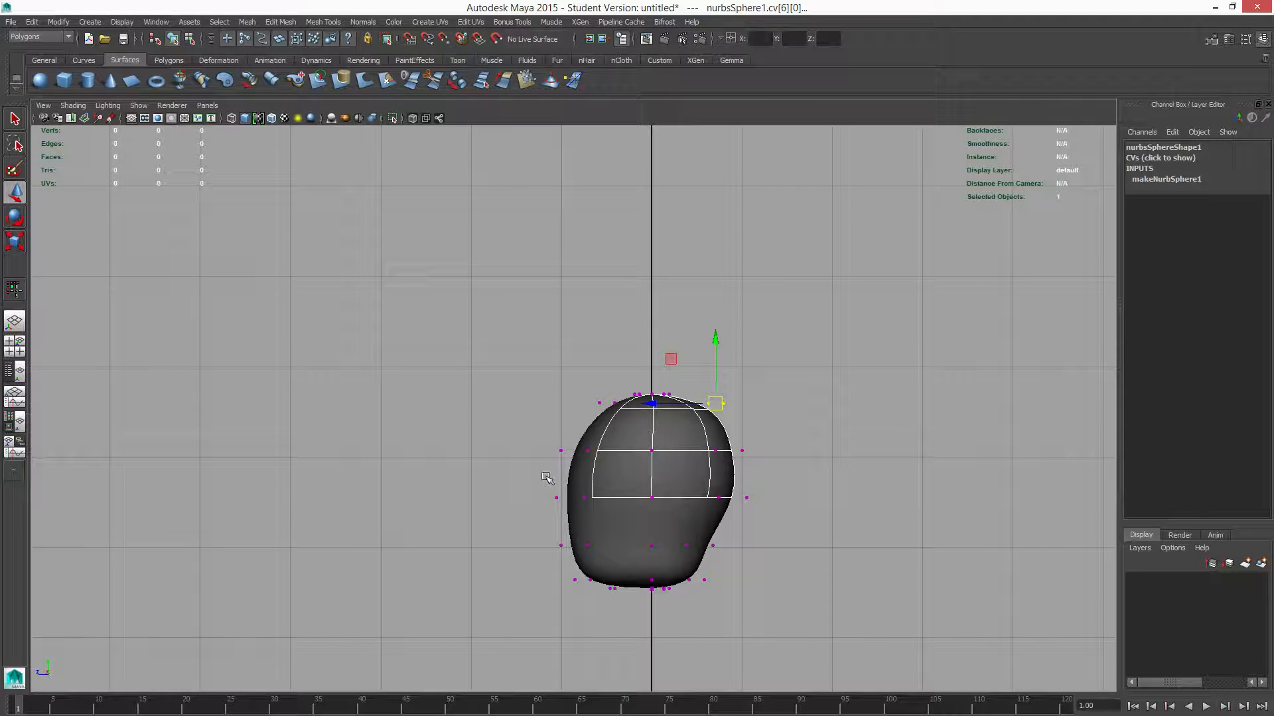
drag(545, 476, 563, 555)
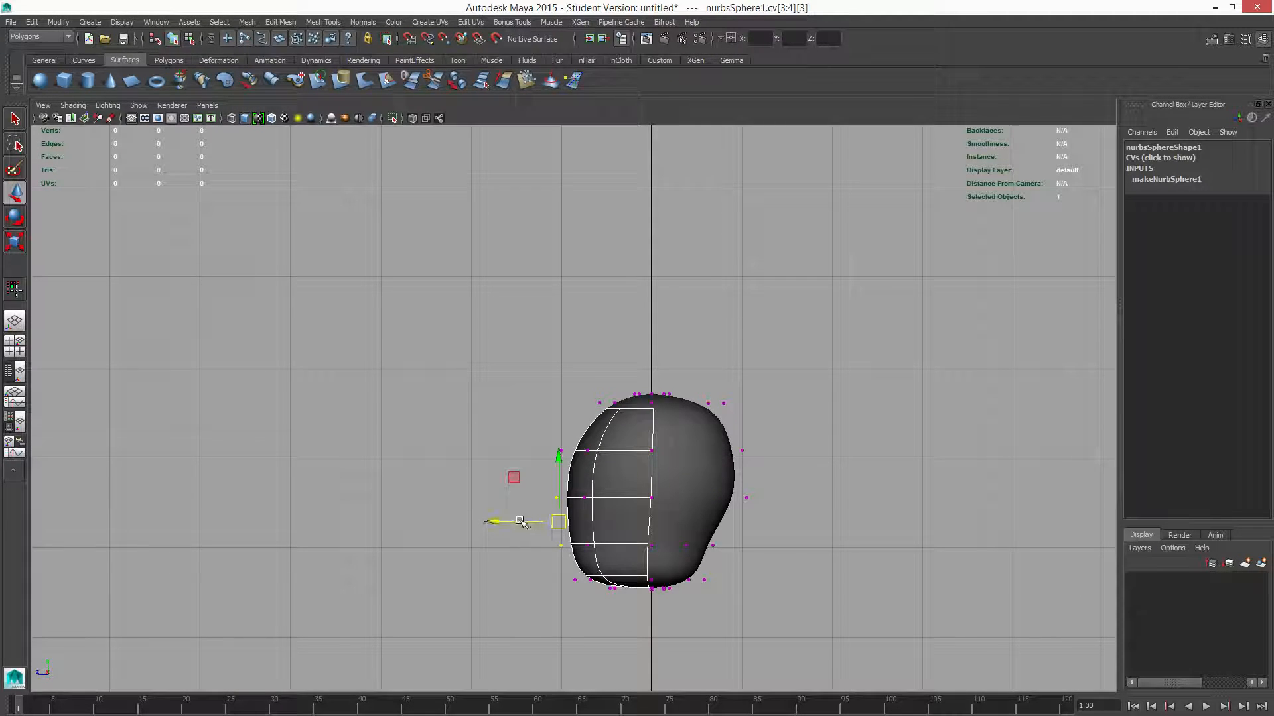
drag(503, 522, 517, 522)
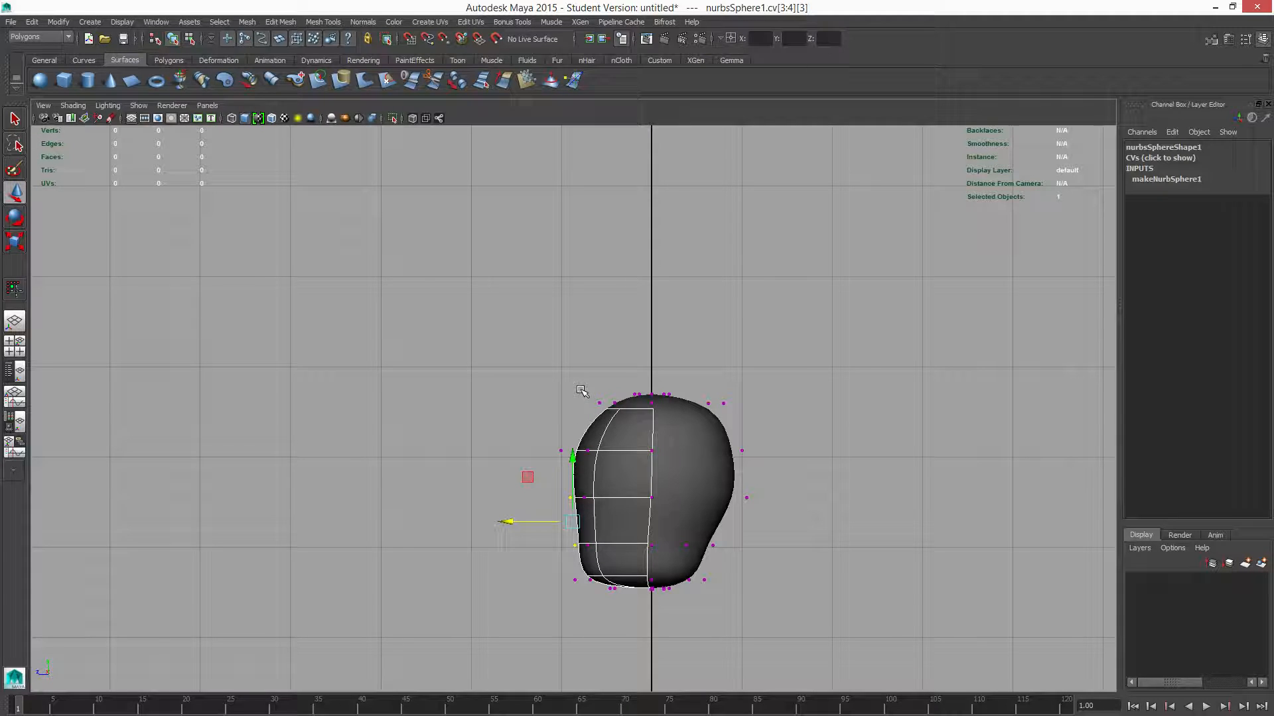
Step: Move the upper front control vertices forward along Z and nudge the lower front row along the same axis
drag(581, 392, 536, 402)
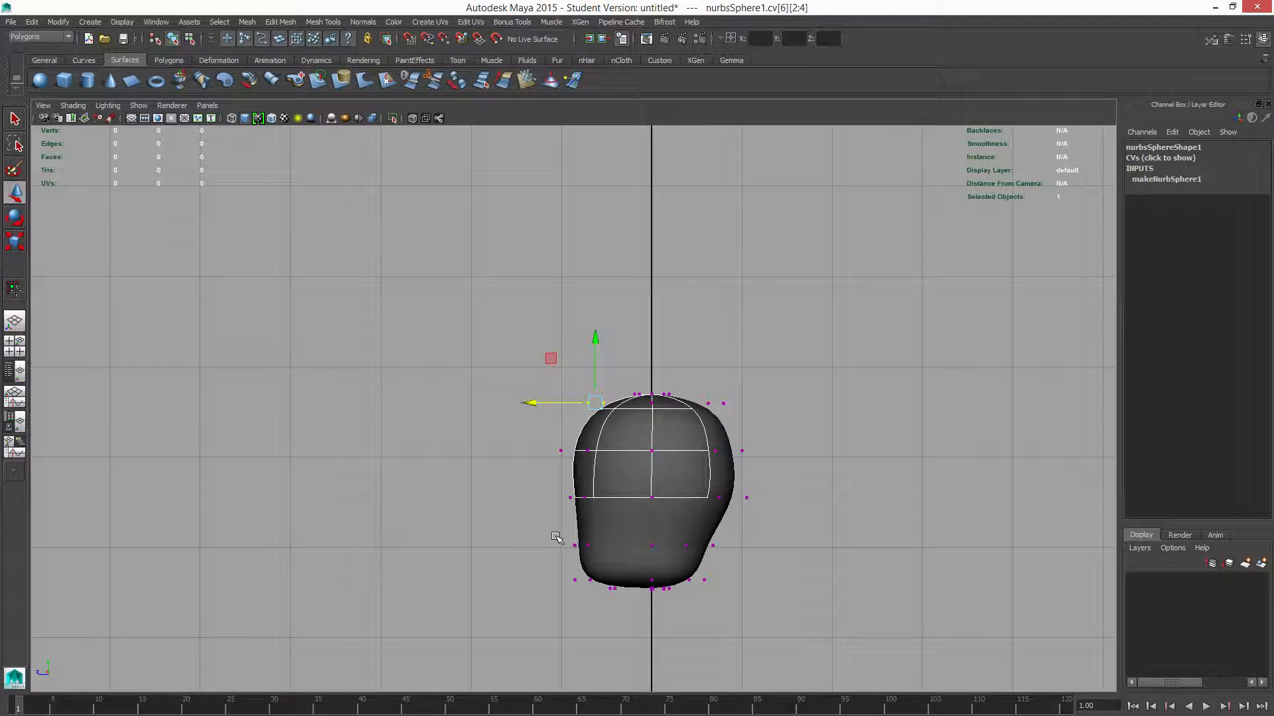
drag(552, 564, 606, 602)
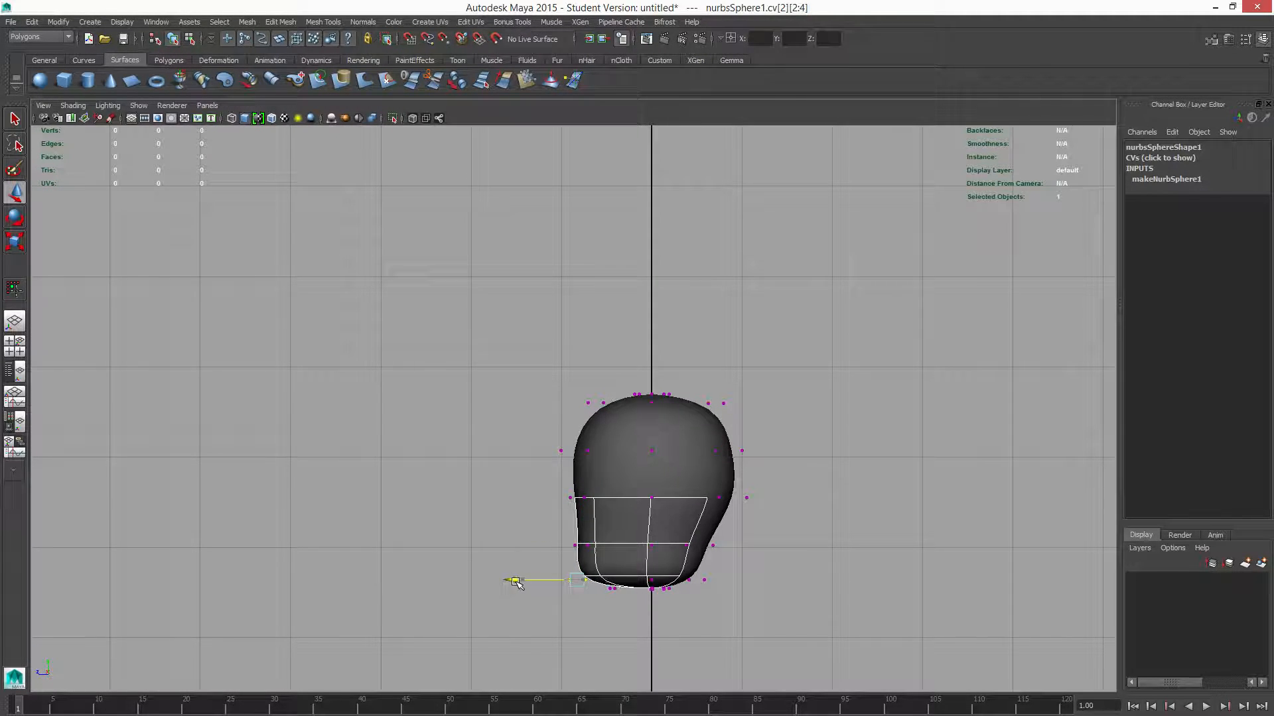
drag(515, 581, 517, 581)
Step: Return to the perspective view, switch to Object Mode, select the whole head shape and inspect it from the front
key(space)
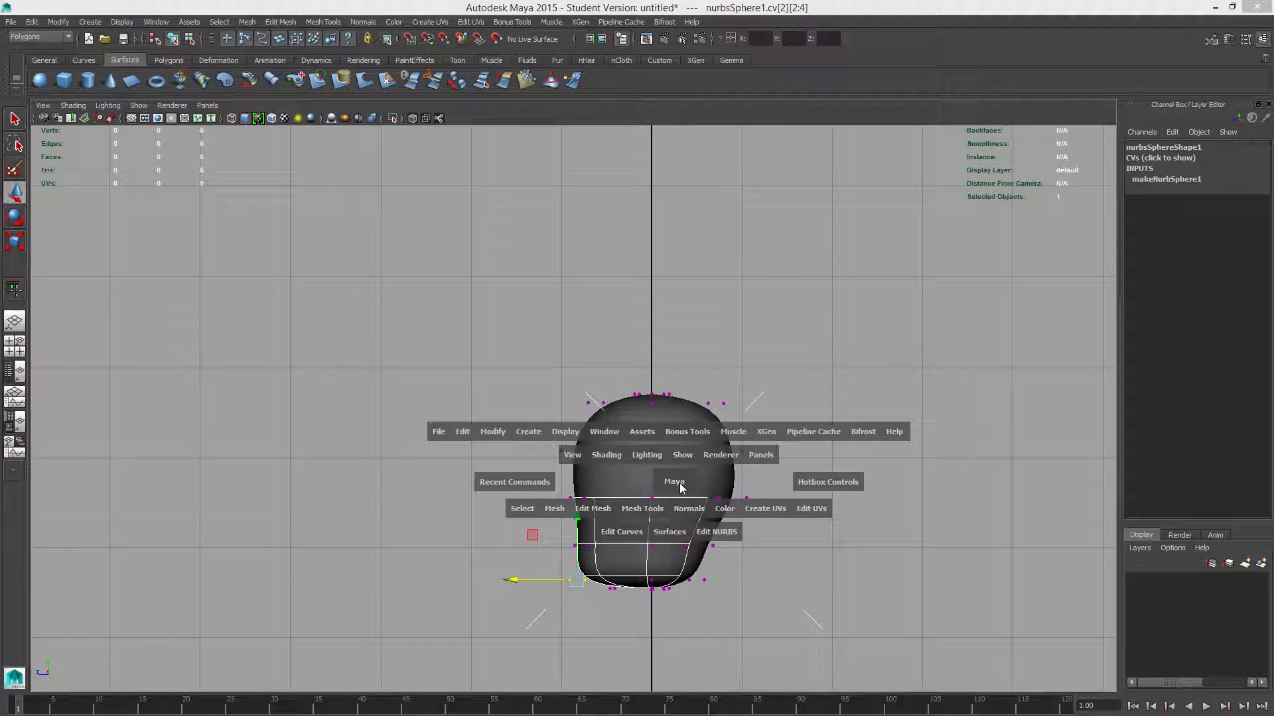
drag(675, 479, 687, 457)
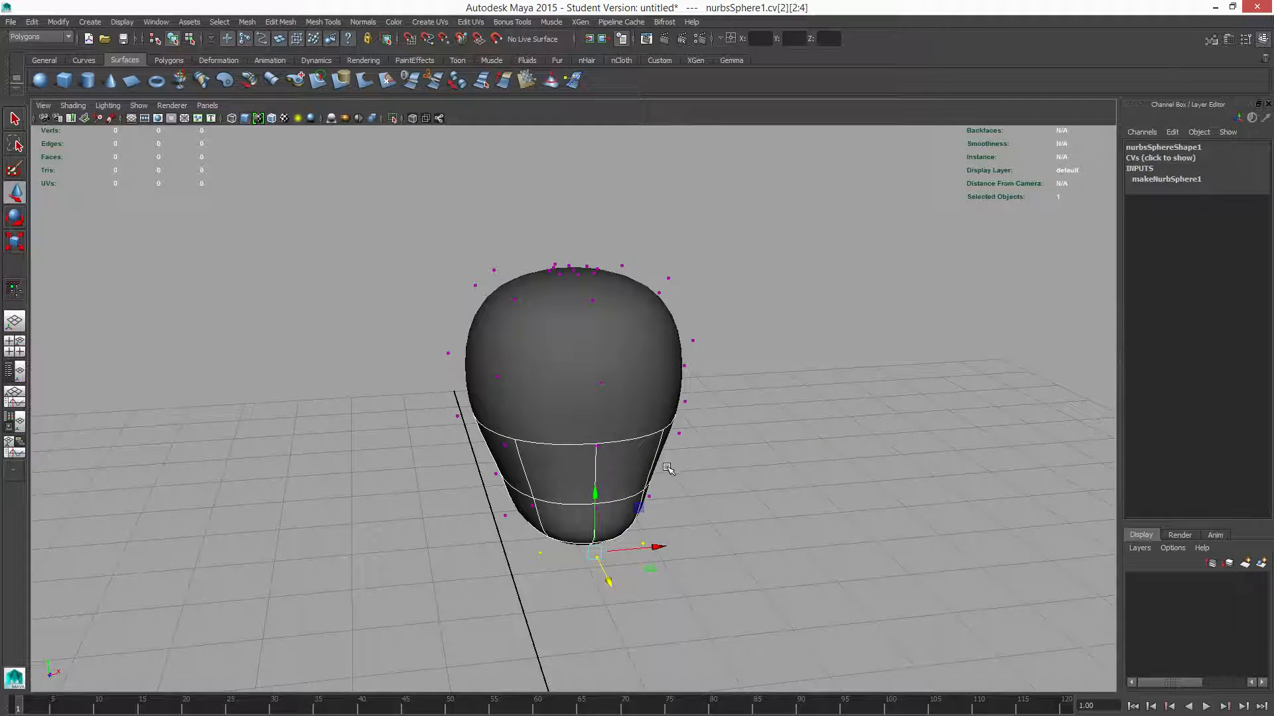
right_click(596, 375)
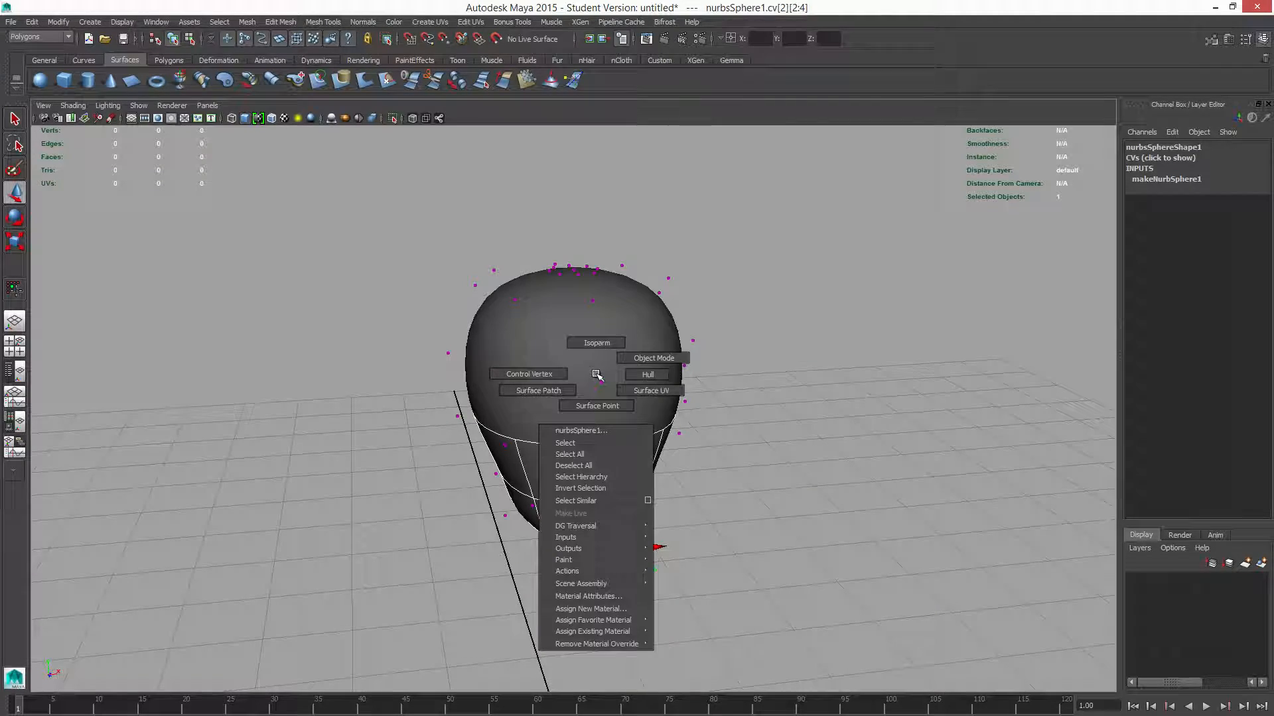
click(653, 358)
click(640, 383)
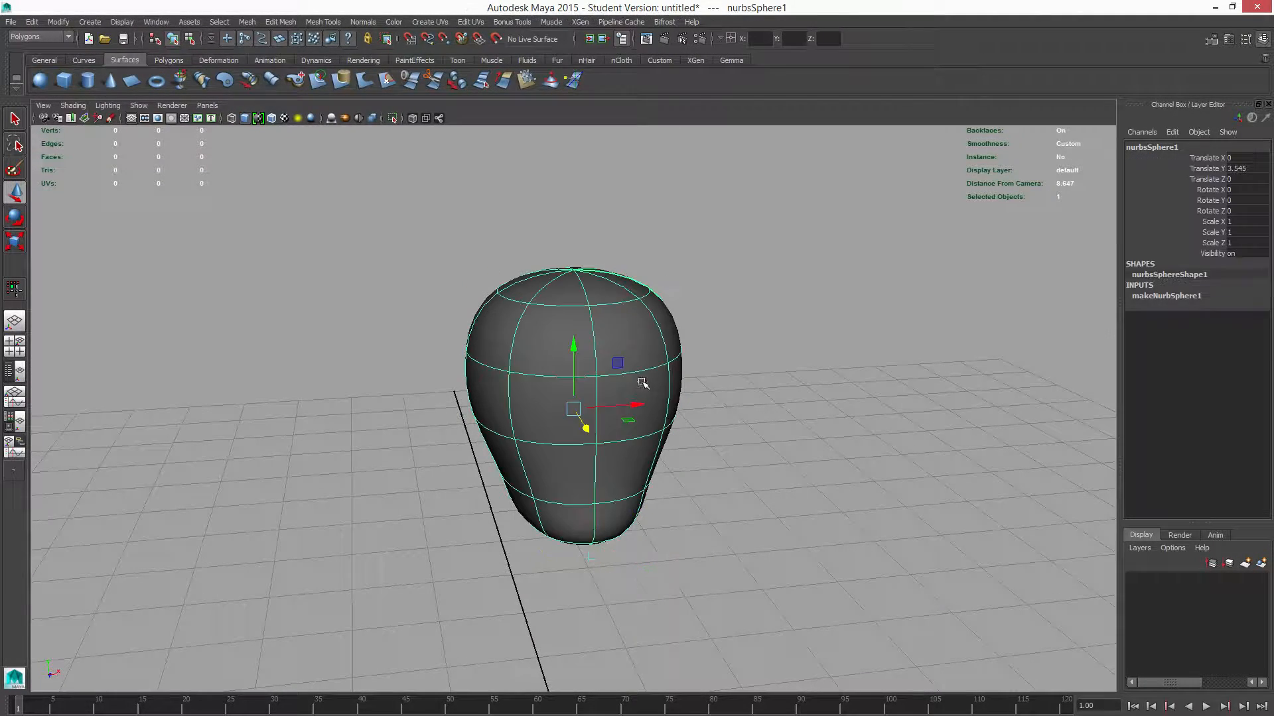
mouse_move(904, 407)
alt+mouse_down()
mouse_move(721, 395)
mouse_move(835, 381)
mouse_move(911, 396)
mouse_move(833, 398)
mouse_move(886, 404)
alt+mouse_up()
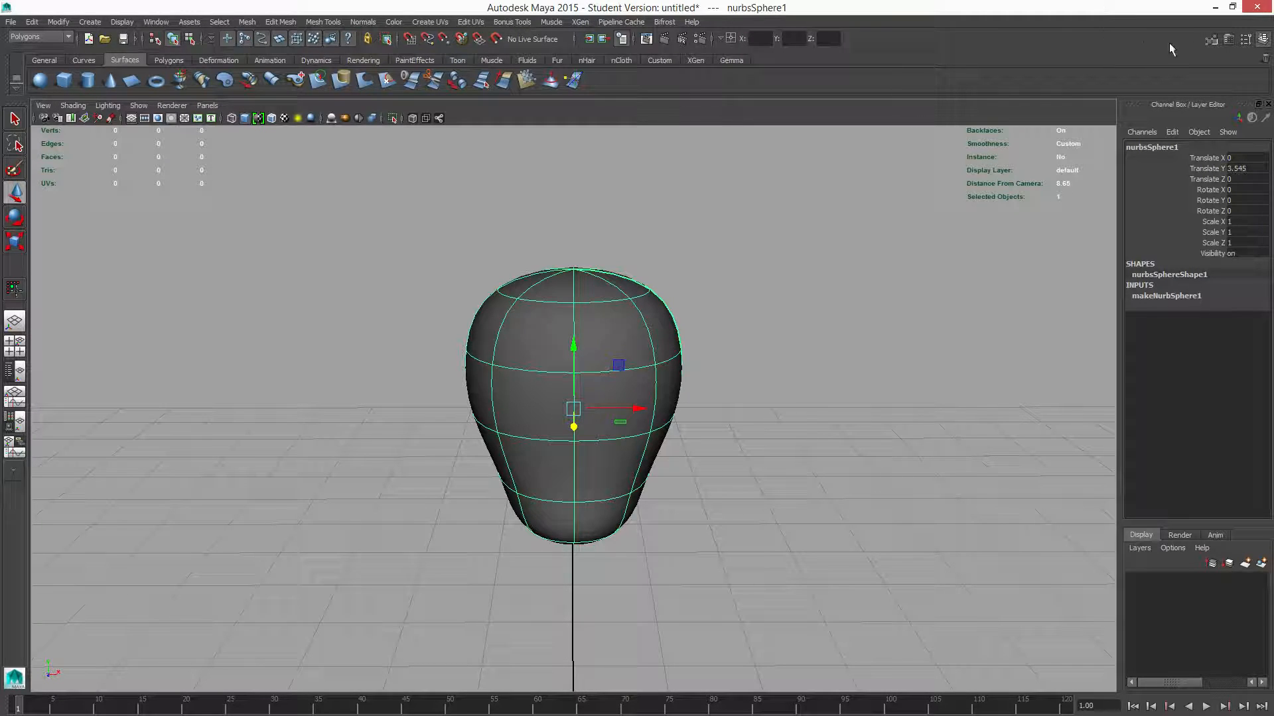
Step: Set the Move Tool's symmetry to World along the X axis
click(1246, 40)
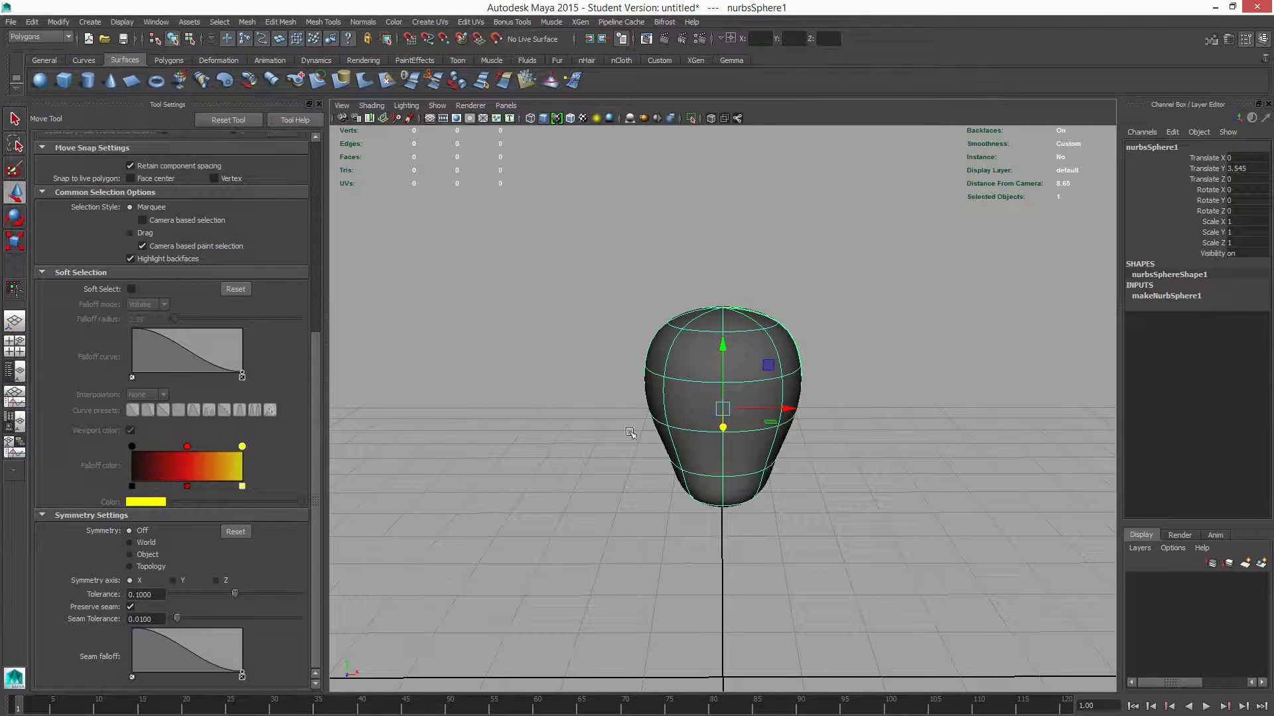
click(130, 542)
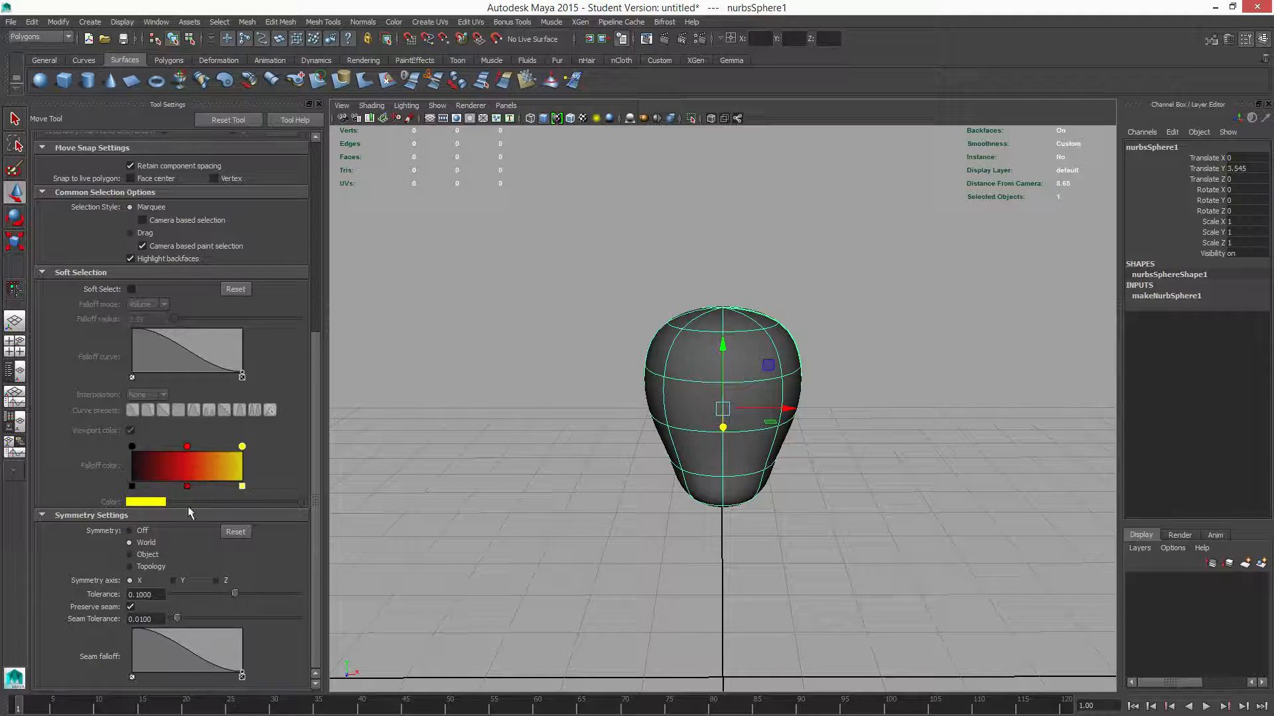
click(319, 103)
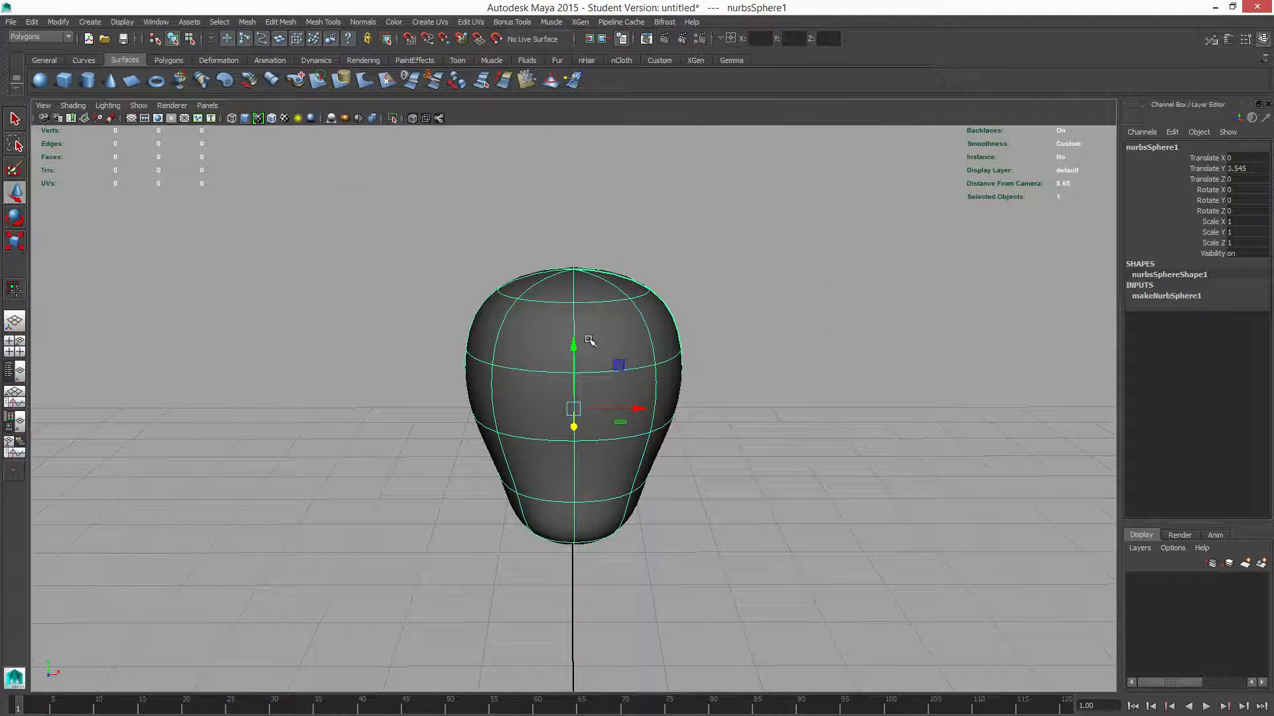
Step: Show the control vertices, pull the lower side ones inward along X and adjust the adjacent front ones along the same axis
right_drag(601, 324, 548, 330)
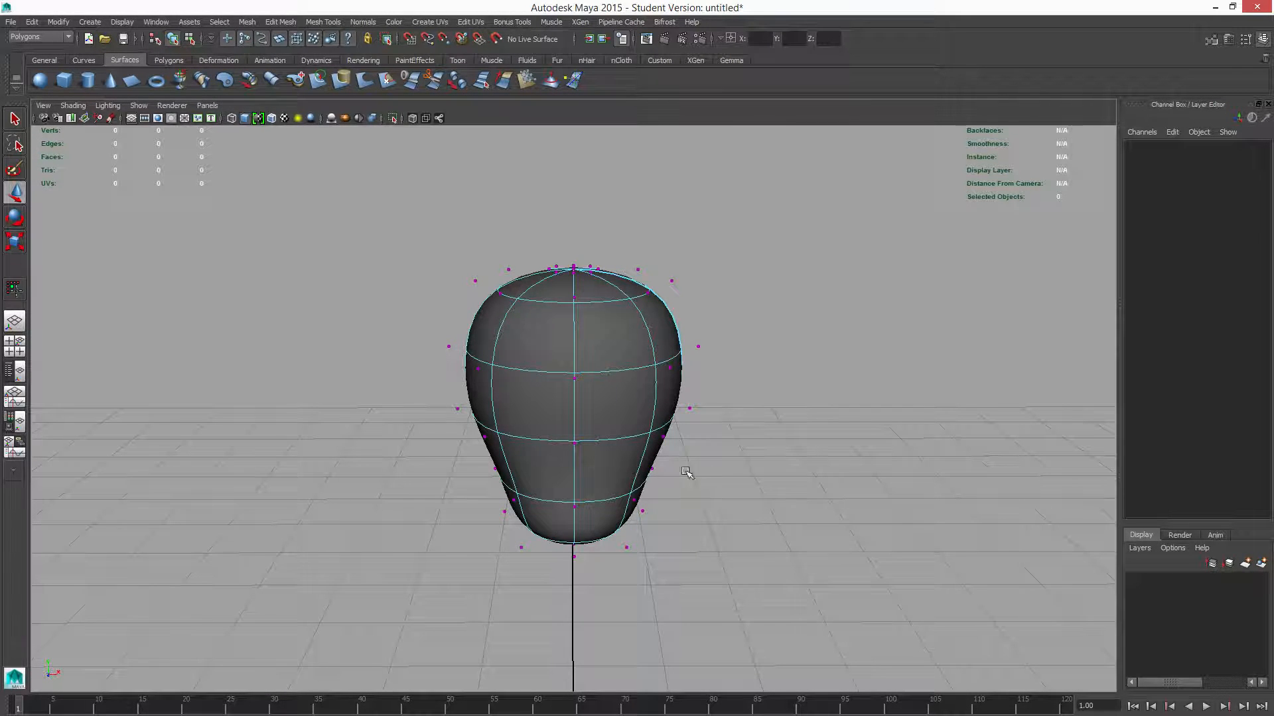
alt+drag(717, 529, 684, 521)
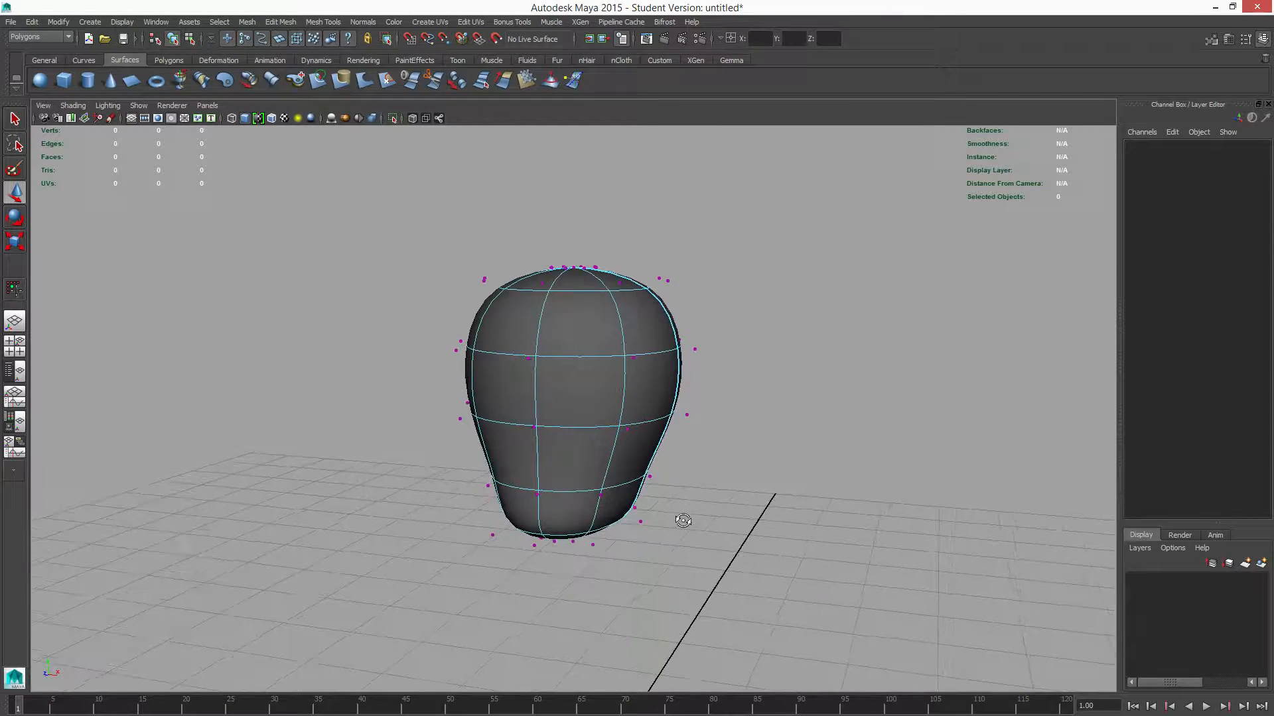
click(651, 477)
alt+drag(462, 556, 454, 529)
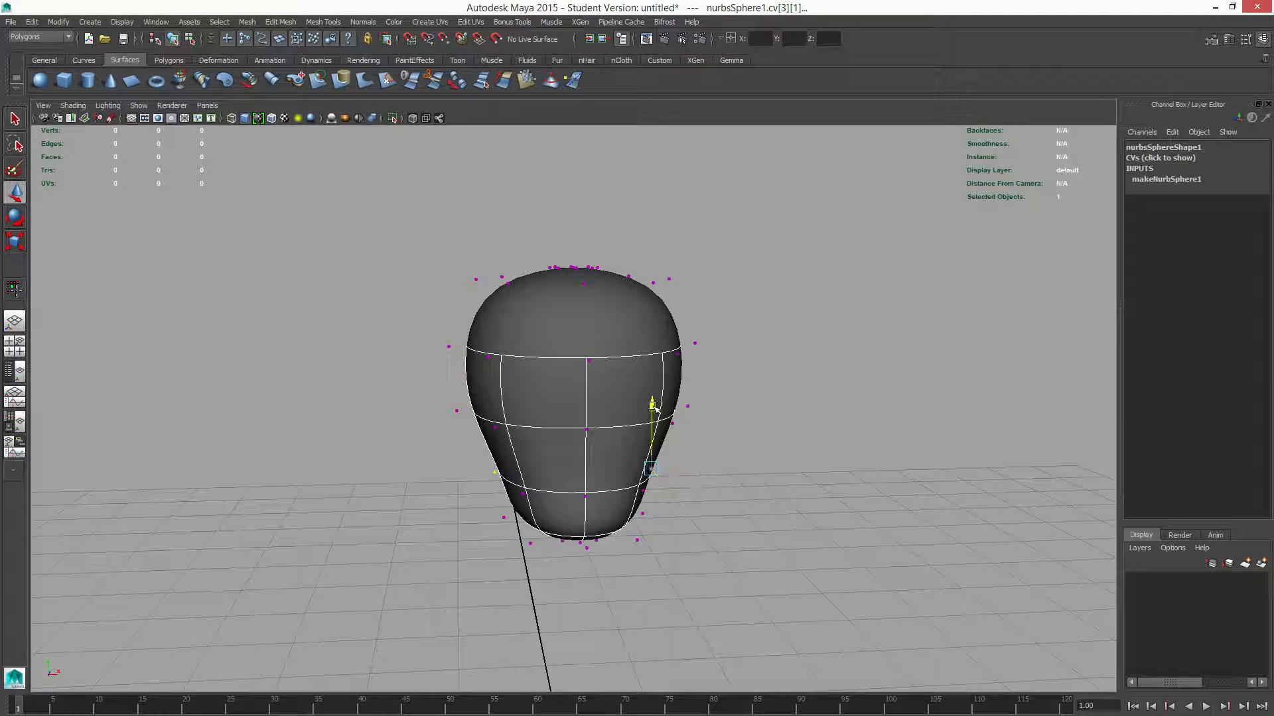
alt+drag(684, 444, 715, 511)
drag(720, 458, 696, 459)
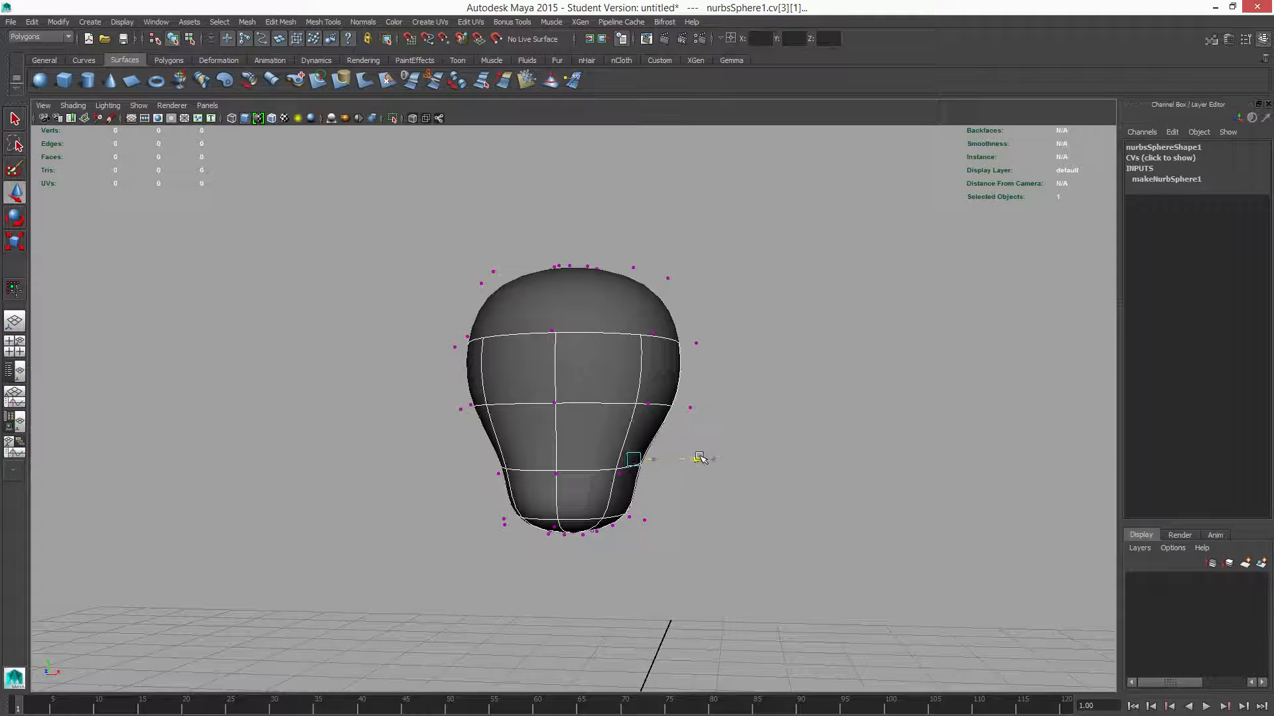
alt+drag(660, 522, 627, 476)
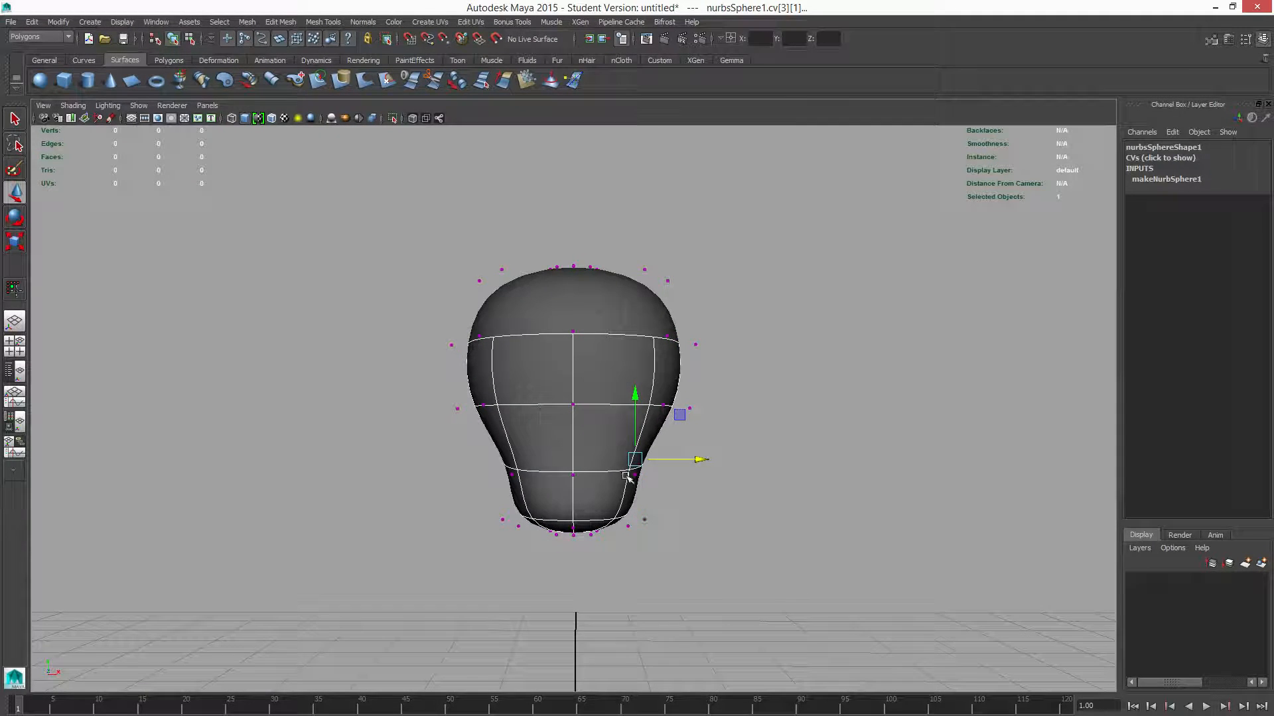
drag(705, 479, 716, 474)
alt+drag(801, 494, 824, 540)
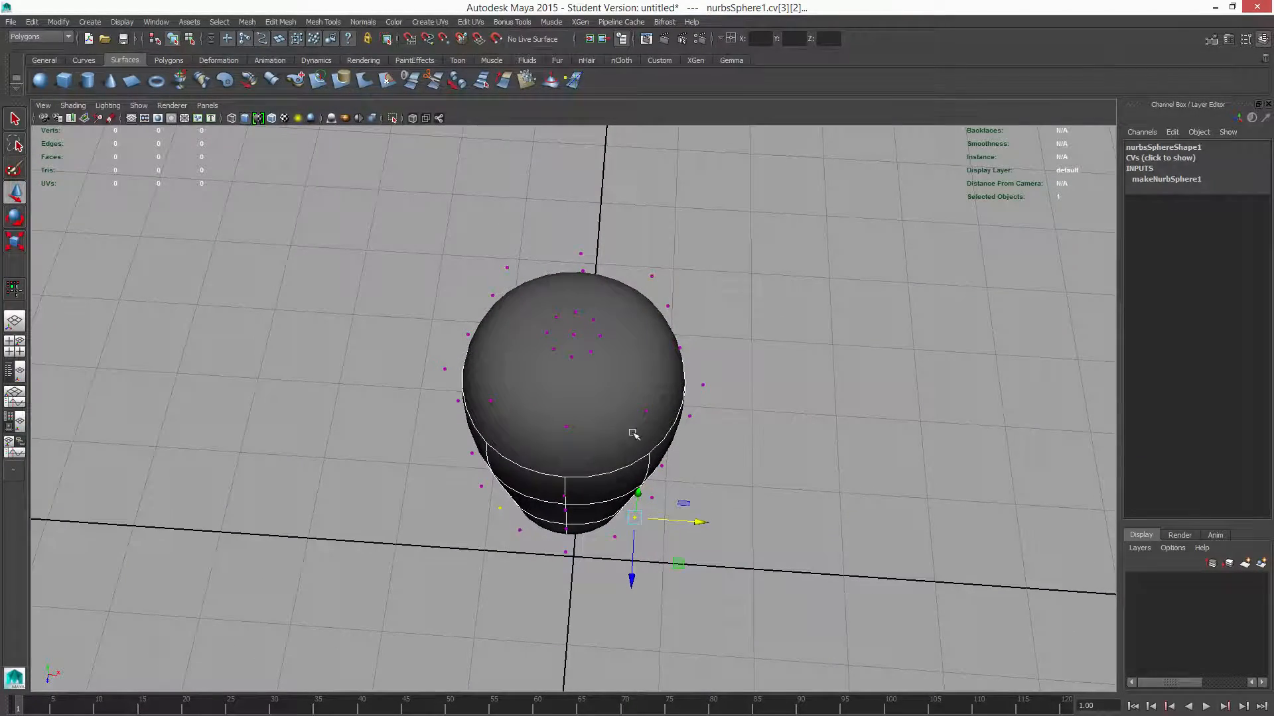
right_drag(589, 383, 542, 385)
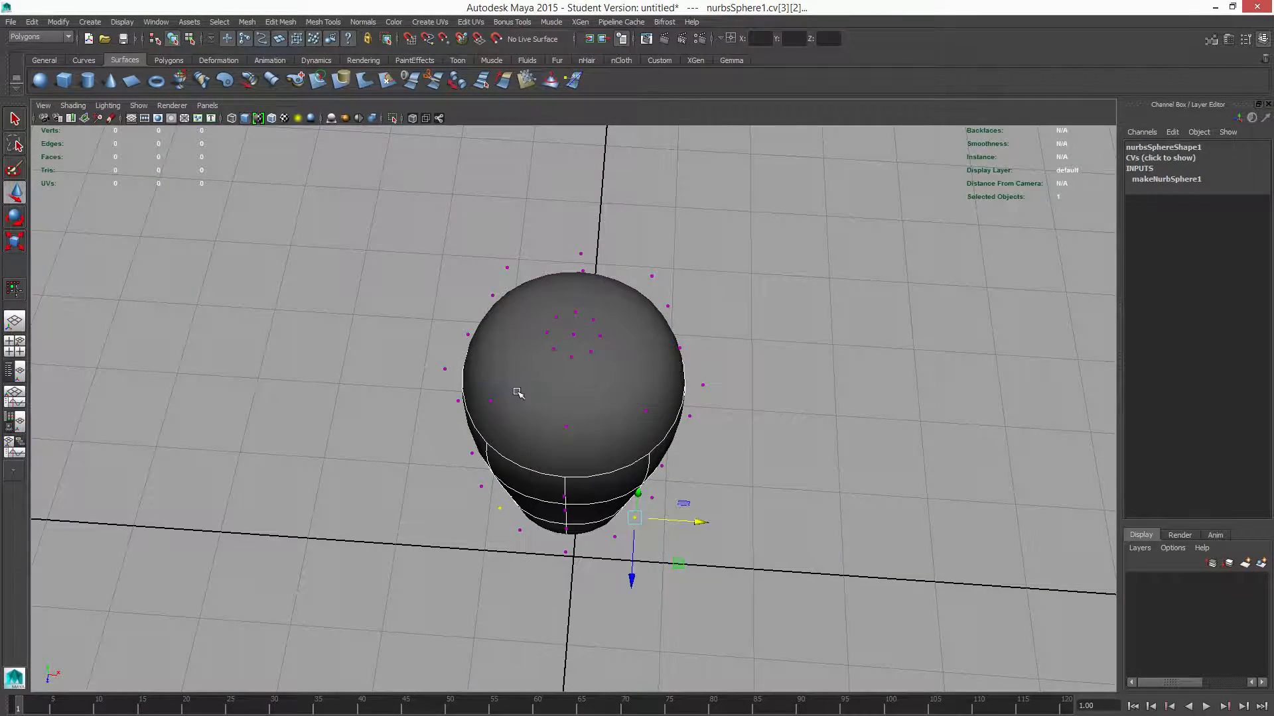
click(607, 378)
right_drag(606, 377, 557, 377)
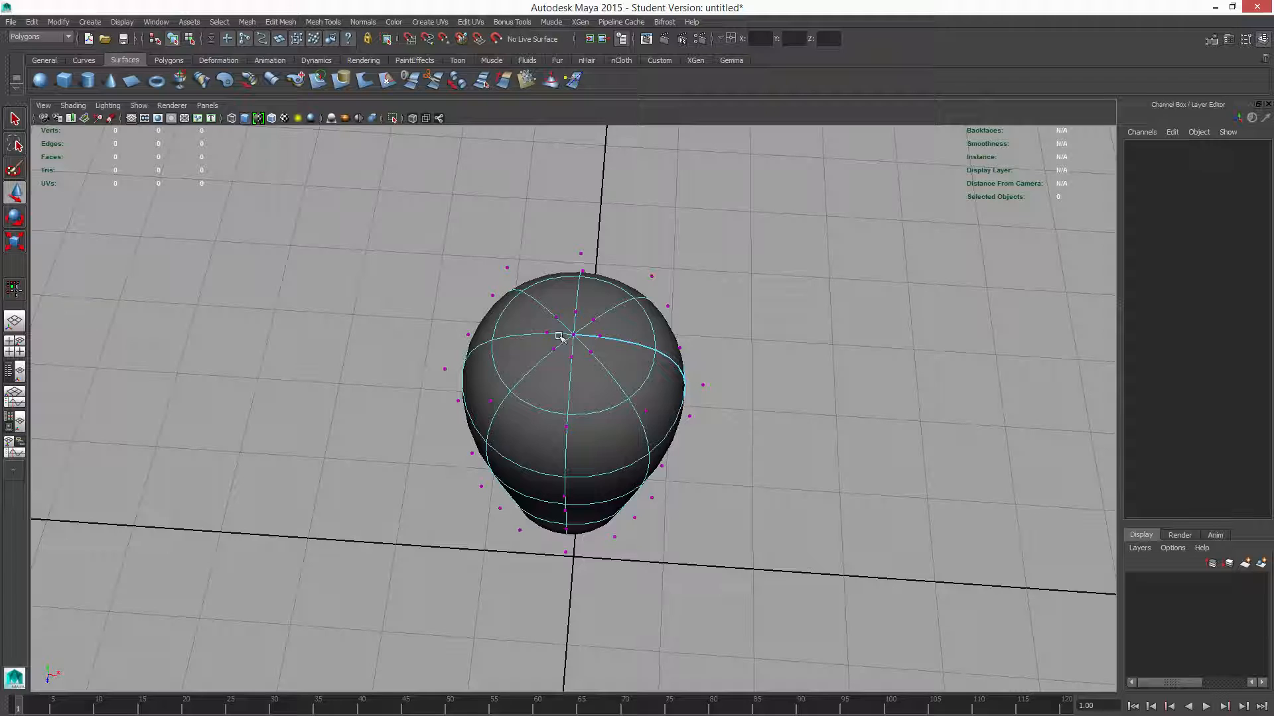
right_click(592, 360)
right_drag(592, 361, 657, 362)
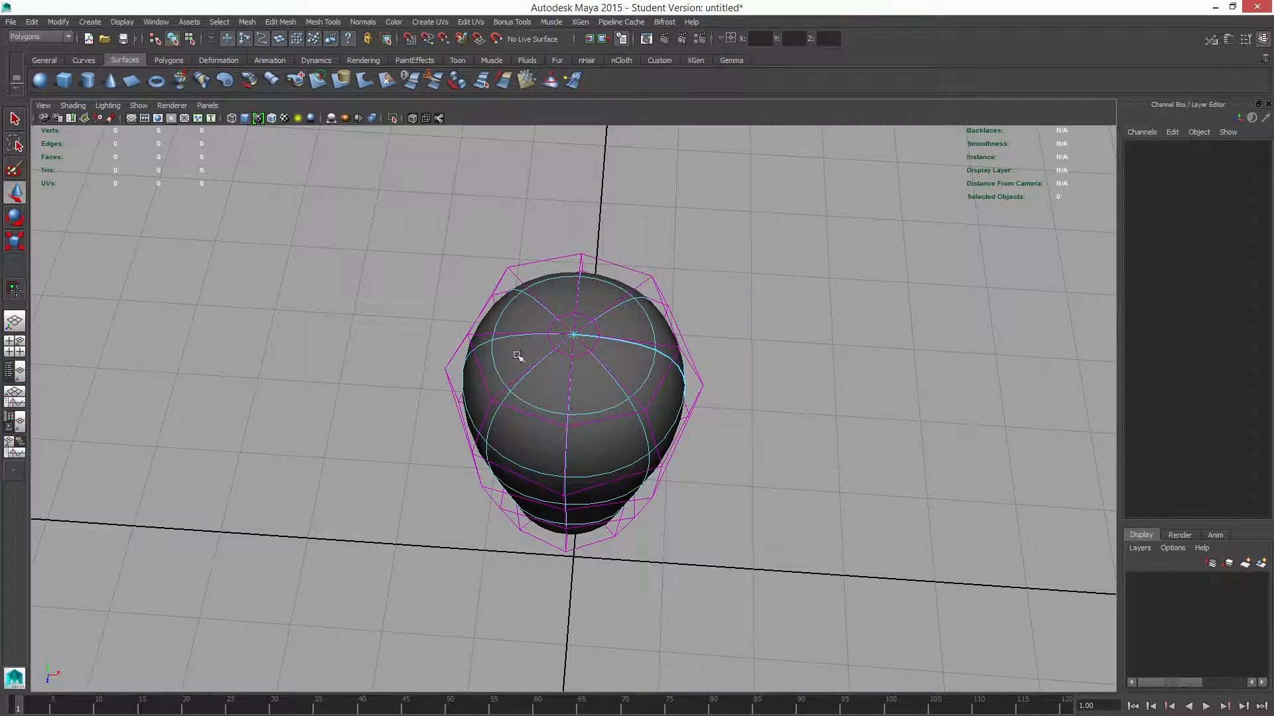
mouse_move(517, 356)
alt+mouse_down()
mouse_move(564, 333)
mouse_move(546, 322)
mouse_move(542, 343)
mouse_move(529, 336)
alt+mouse_up()
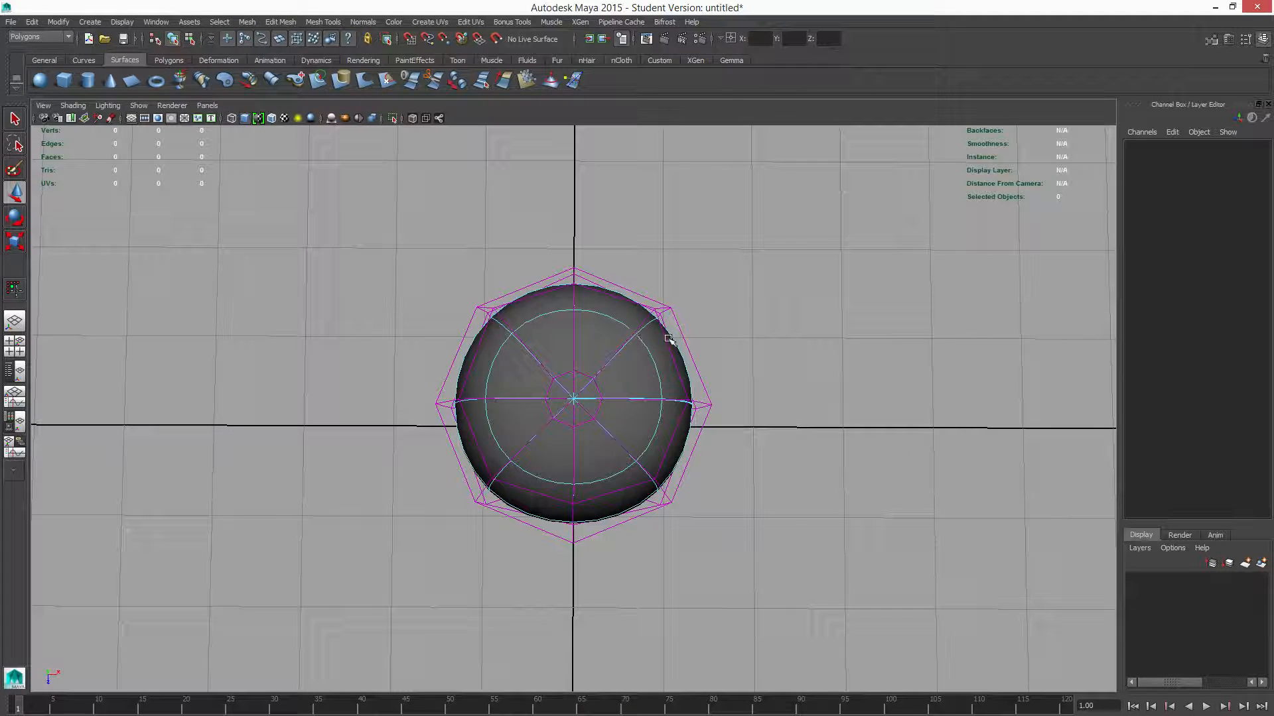
click(680, 384)
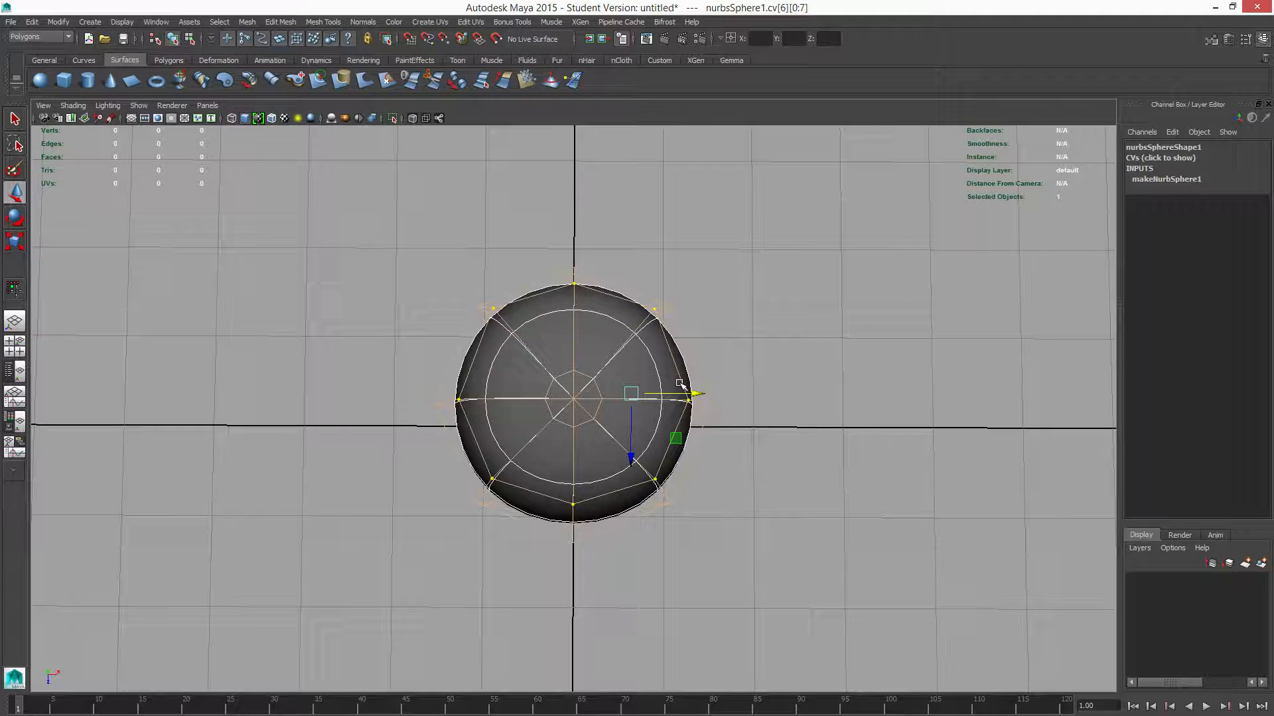
Step: Return to control vertices and, seen from above, narrow the upper back corners, sides and front corners symmetrically along X
right_drag(652, 347, 583, 348)
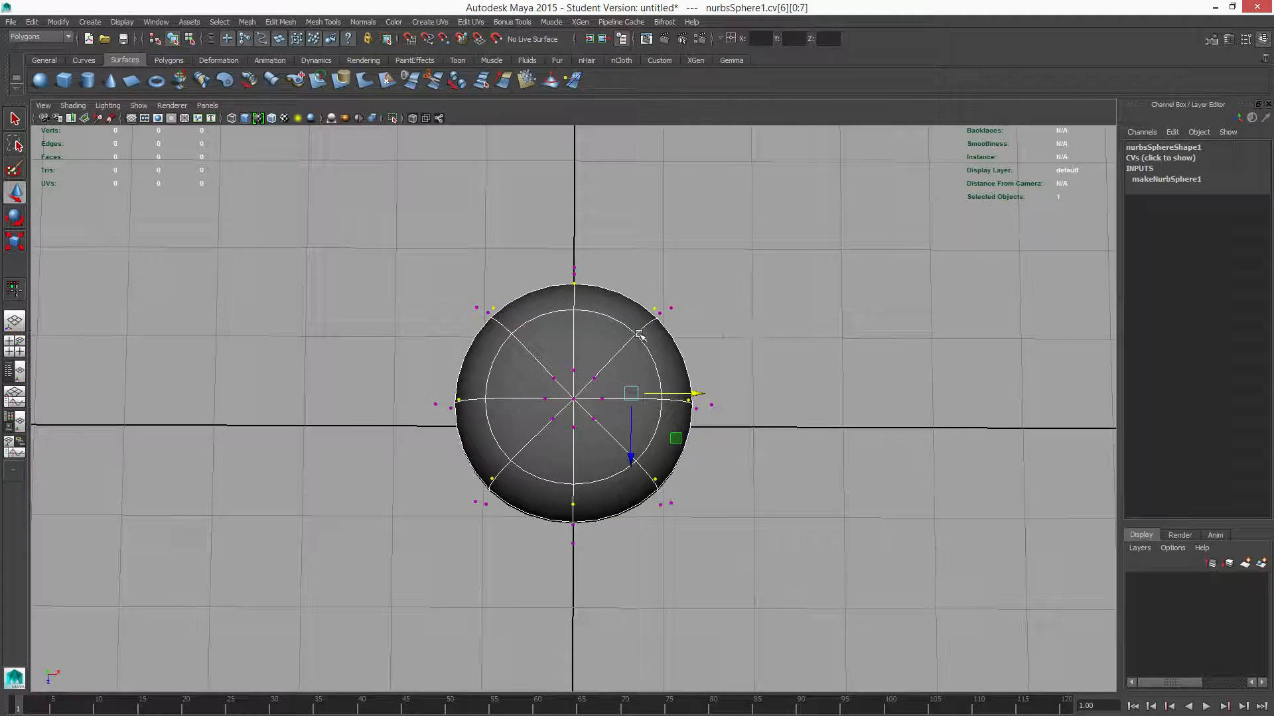
drag(618, 276, 709, 311)
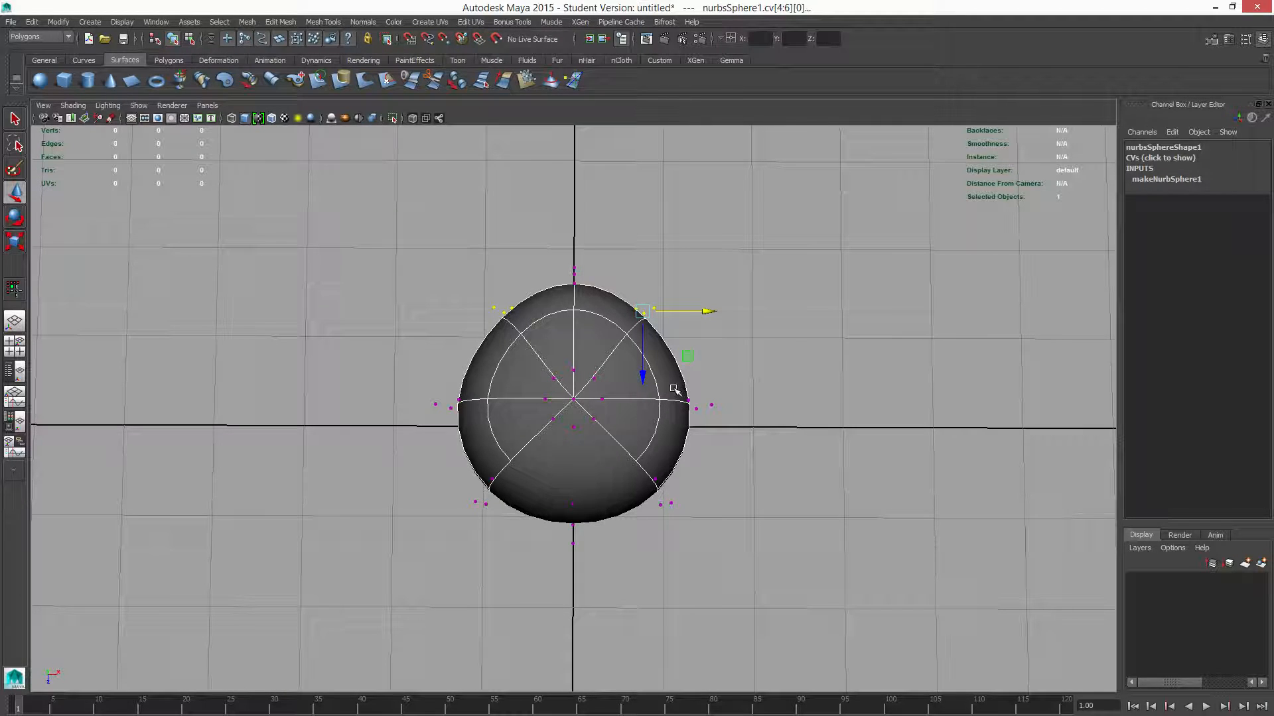
drag(701, 415, 733, 405)
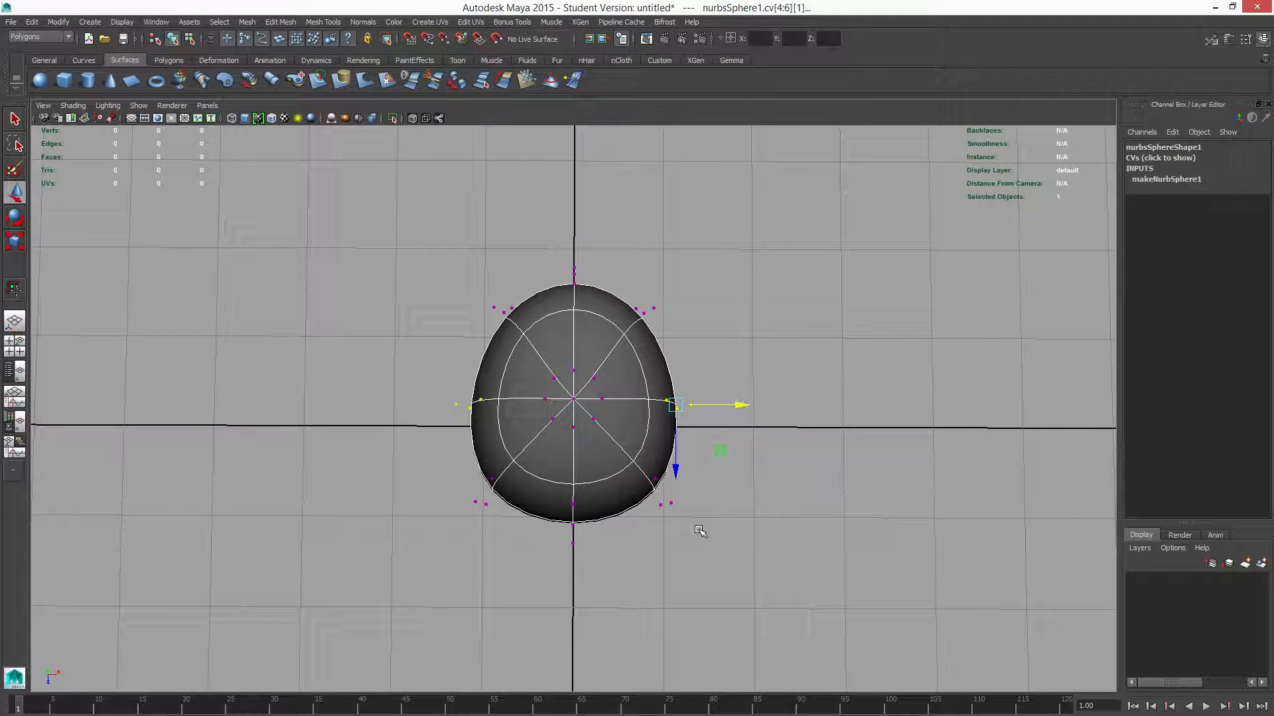
drag(704, 534, 647, 474)
drag(726, 496, 636, 496)
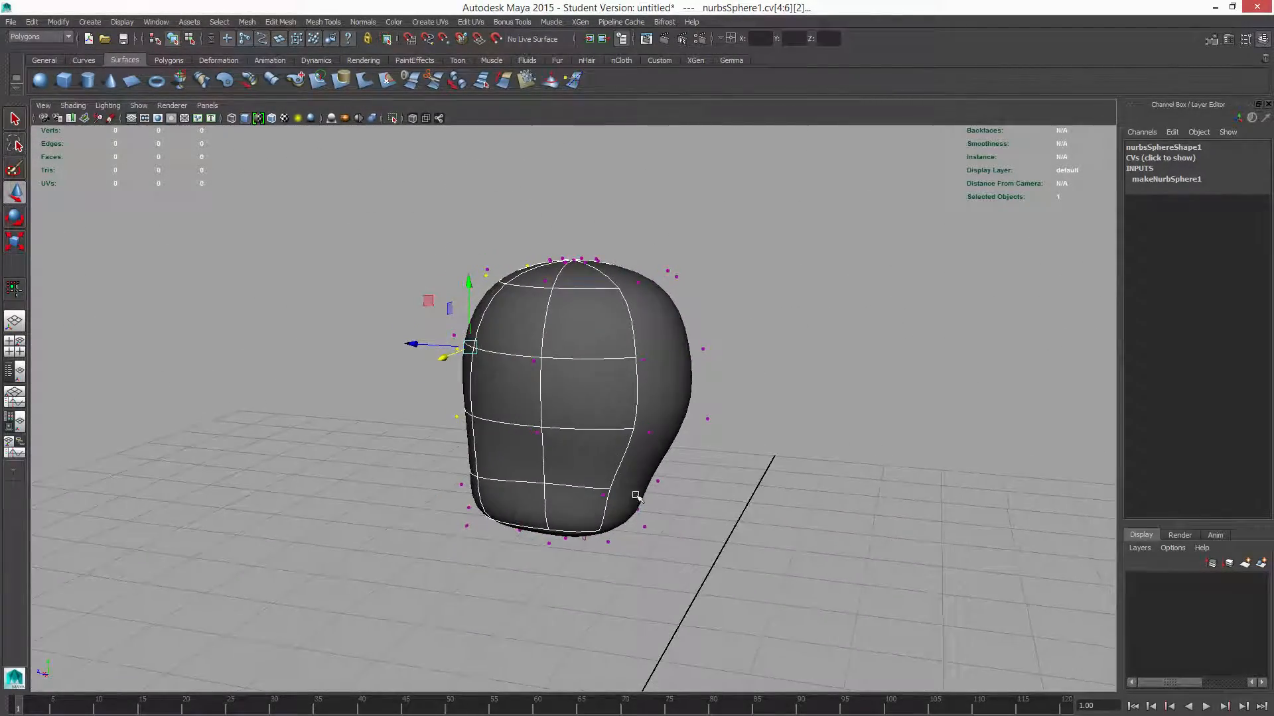
Step: Adjust the mid-height control vertices at the back centre and back corners of the head along Z
drag(744, 485, 692, 323)
mouse_move(834, 427)
alt+mouse_down()
mouse_move(807, 440)
mouse_move(826, 440)
alt+mouse_up()
drag(642, 387, 643, 388)
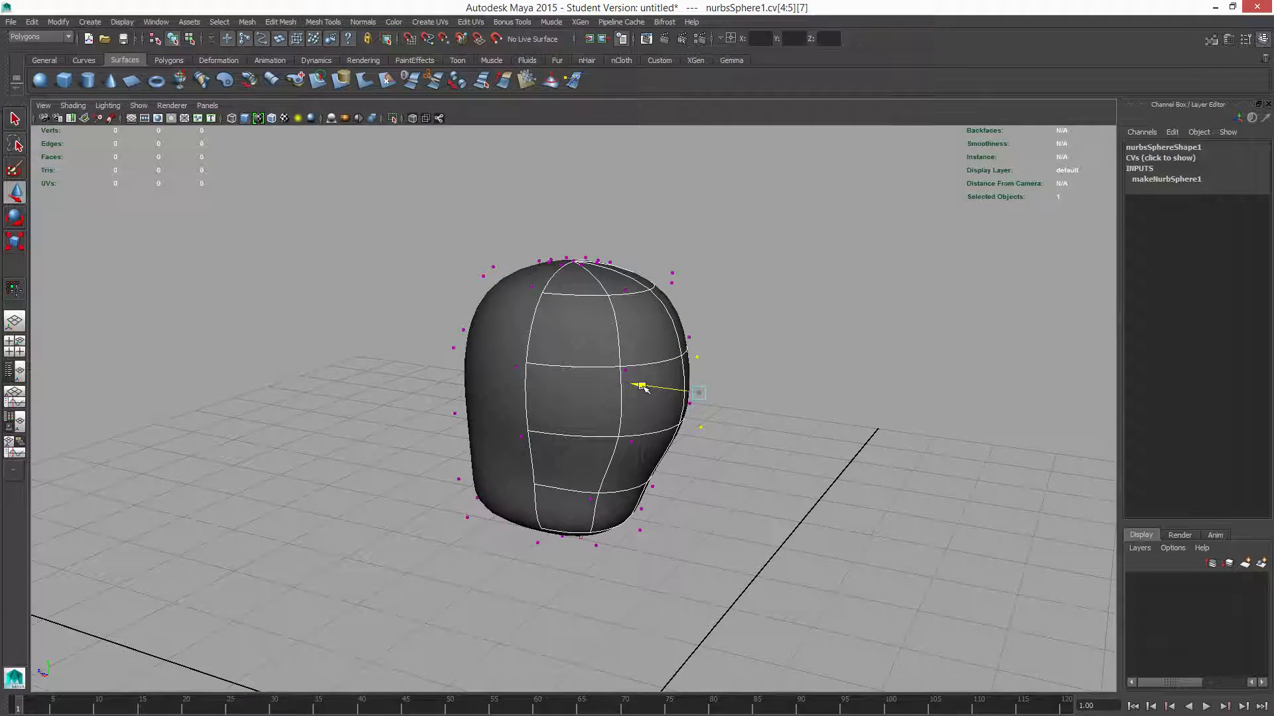
mouse_move(703, 494)
alt+mouse_down()
mouse_move(710, 515)
mouse_move(720, 508)
alt+mouse_up()
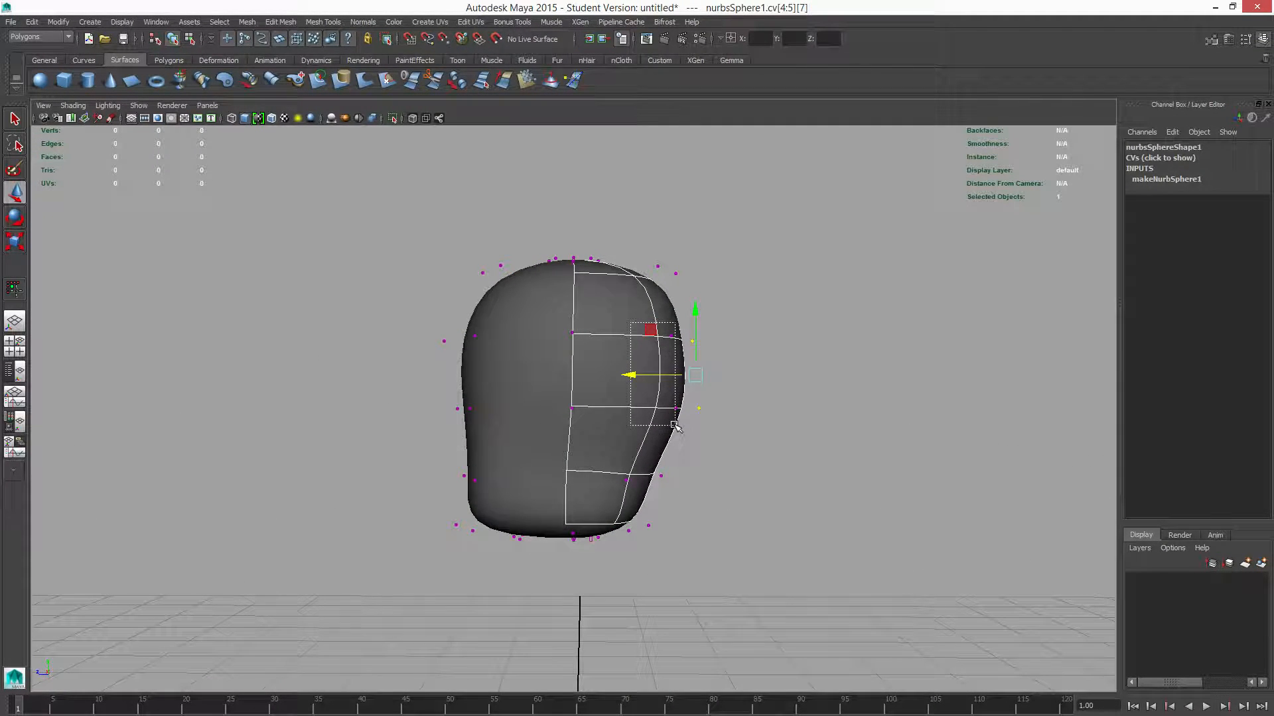
drag(678, 426, 678, 426)
drag(613, 375, 614, 374)
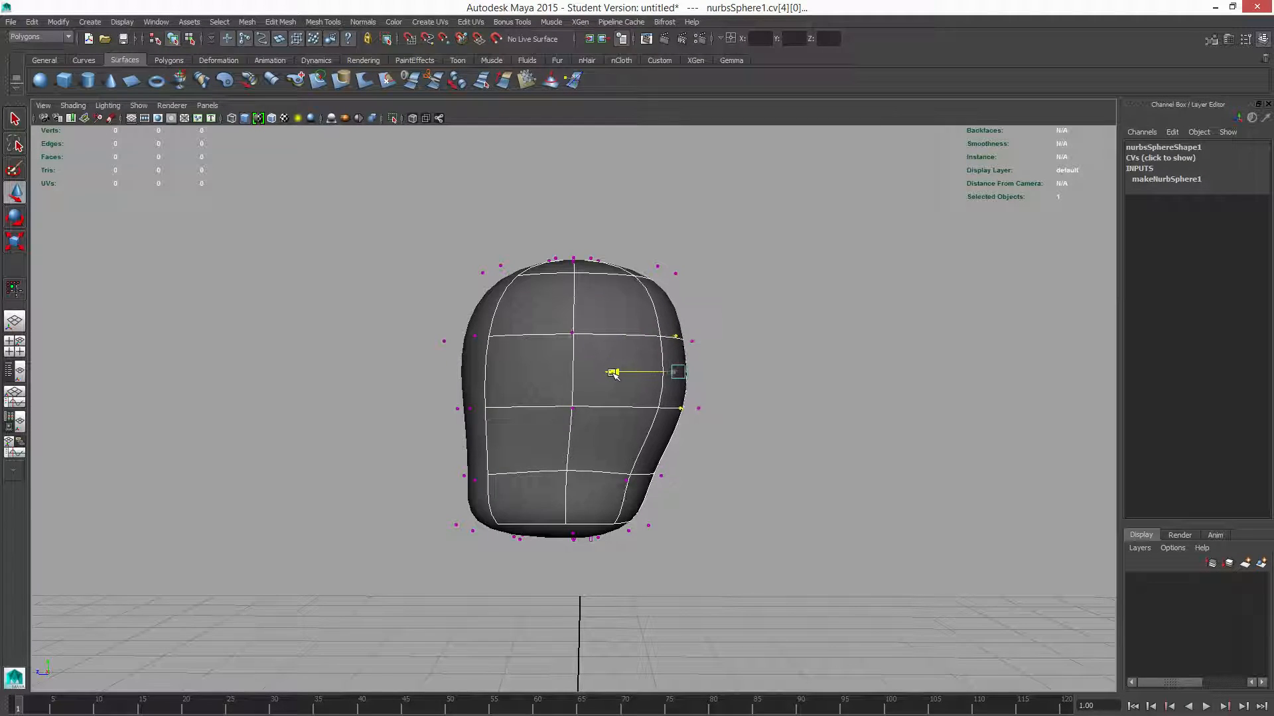
Step: Adjust the front corner control vertex above mid-height along Z and move the front centre one at that height inward
mouse_move(779, 493)
alt+mouse_down()
mouse_move(736, 501)
mouse_move(873, 509)
mouse_move(1088, 494)
mouse_move(754, 501)
mouse_move(847, 499)
mouse_move(785, 509)
alt+mouse_up()
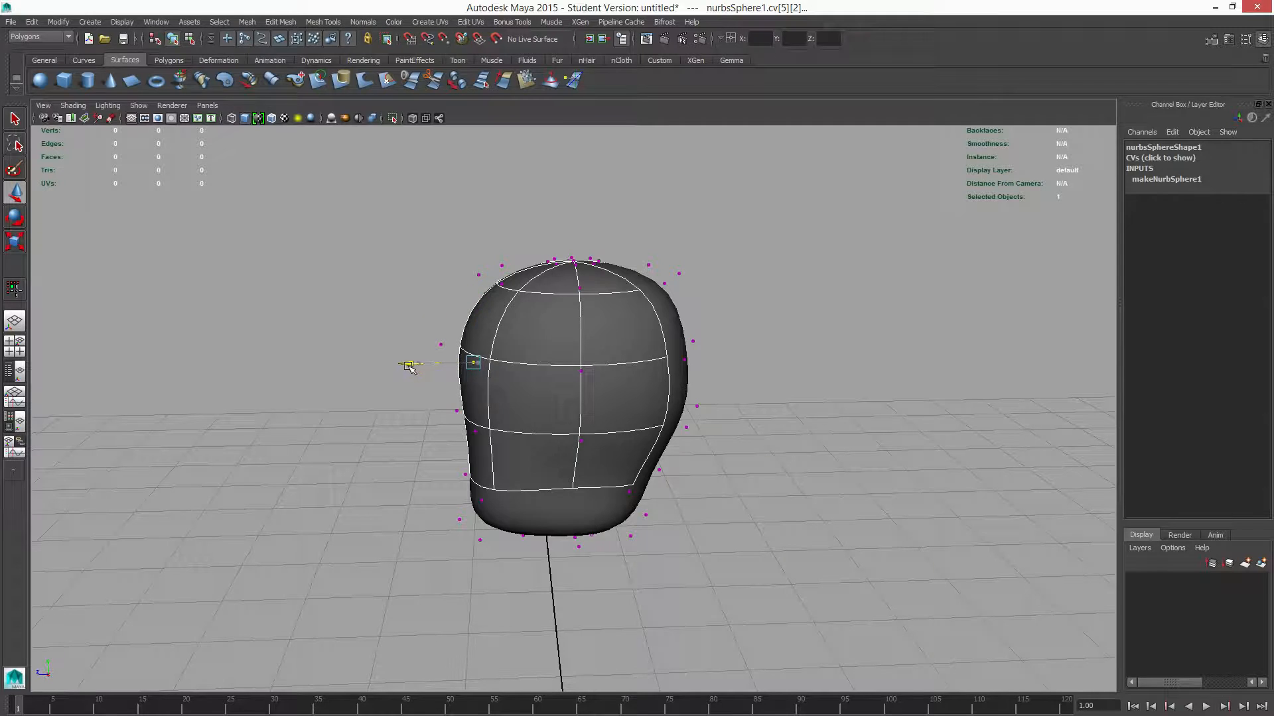
drag(409, 366, 412, 369)
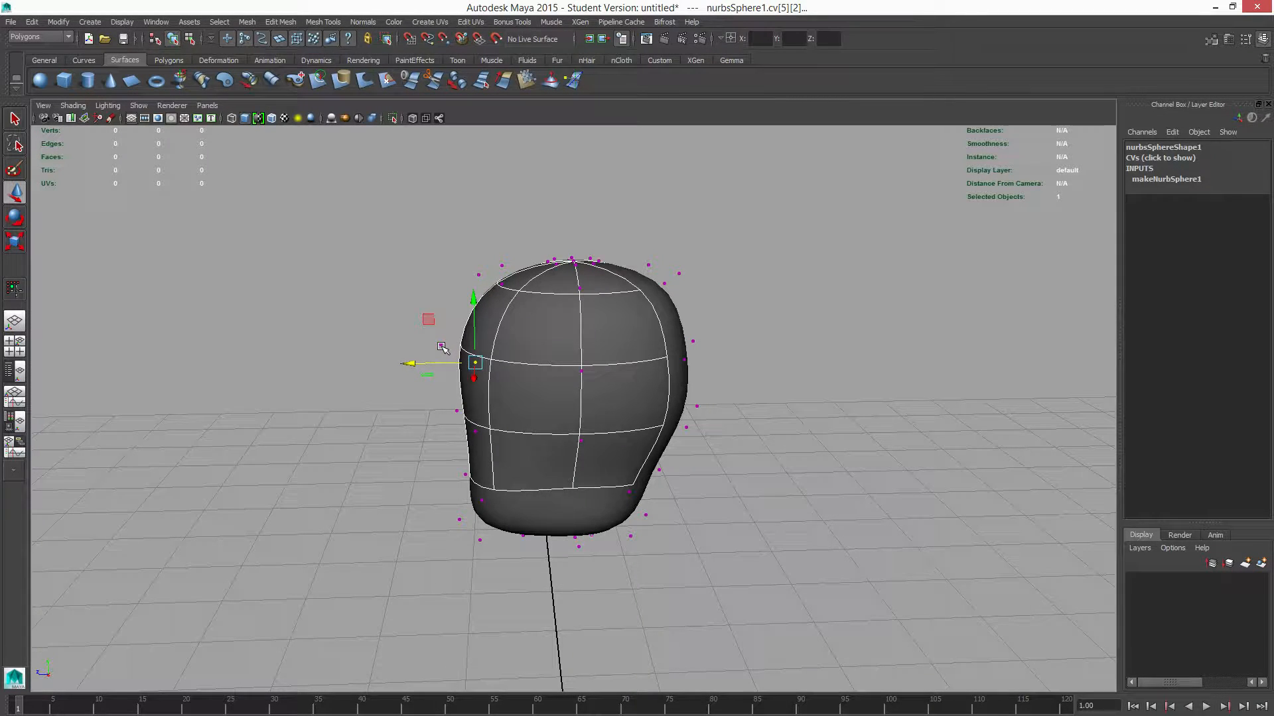
click(433, 358)
click(440, 346)
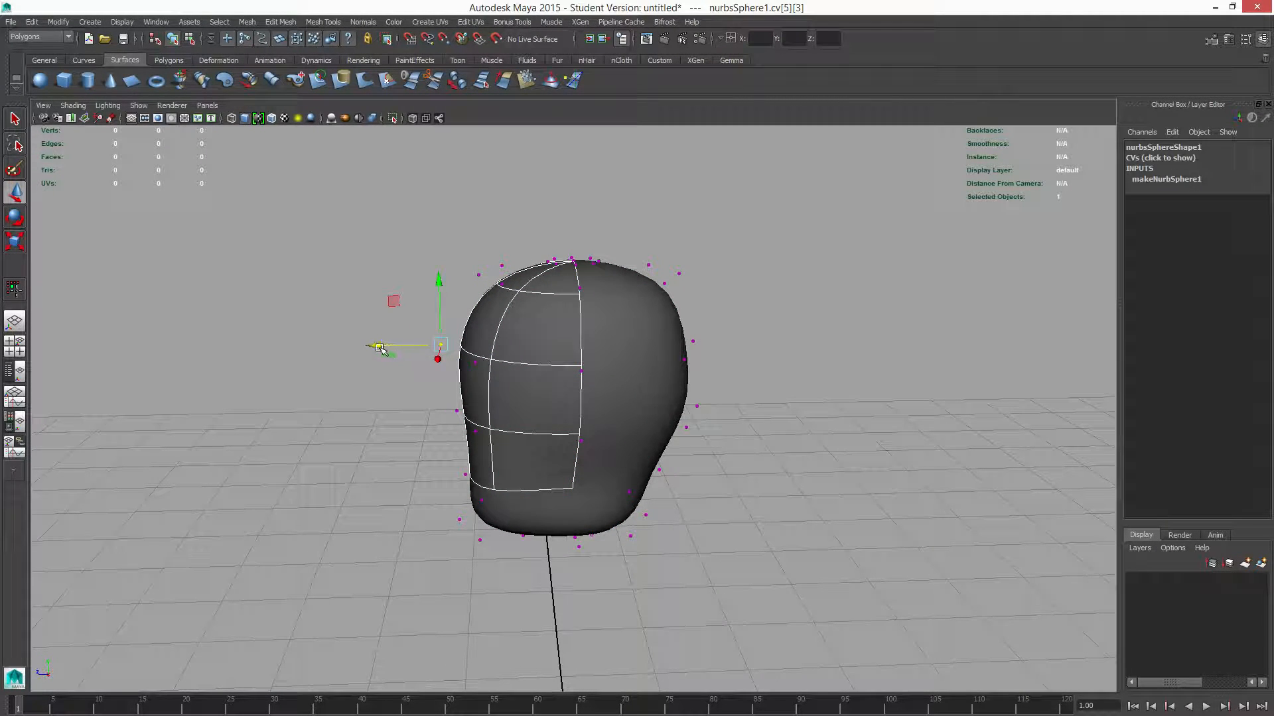
drag(379, 348, 378, 347)
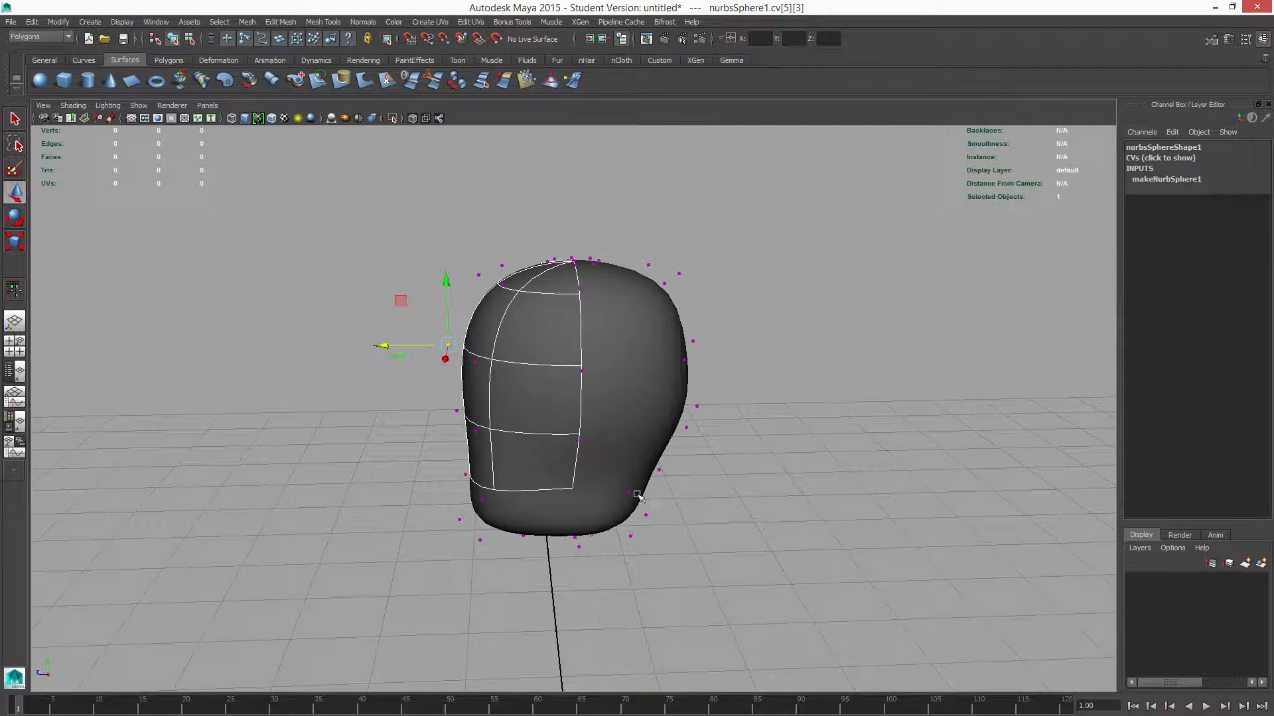
Step: Lower the upper back control vertices slightly along Y and adjust their position along Z
alt+drag(640, 497, 678, 520)
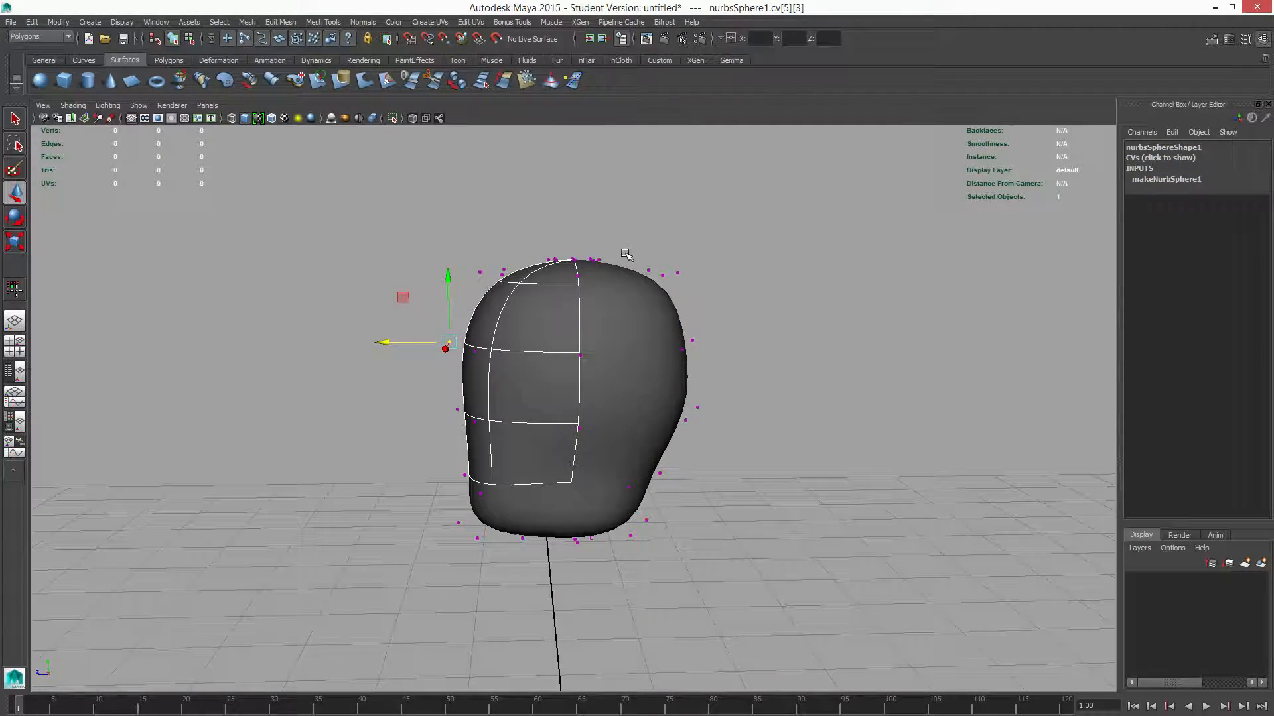
drag(690, 282, 689, 281)
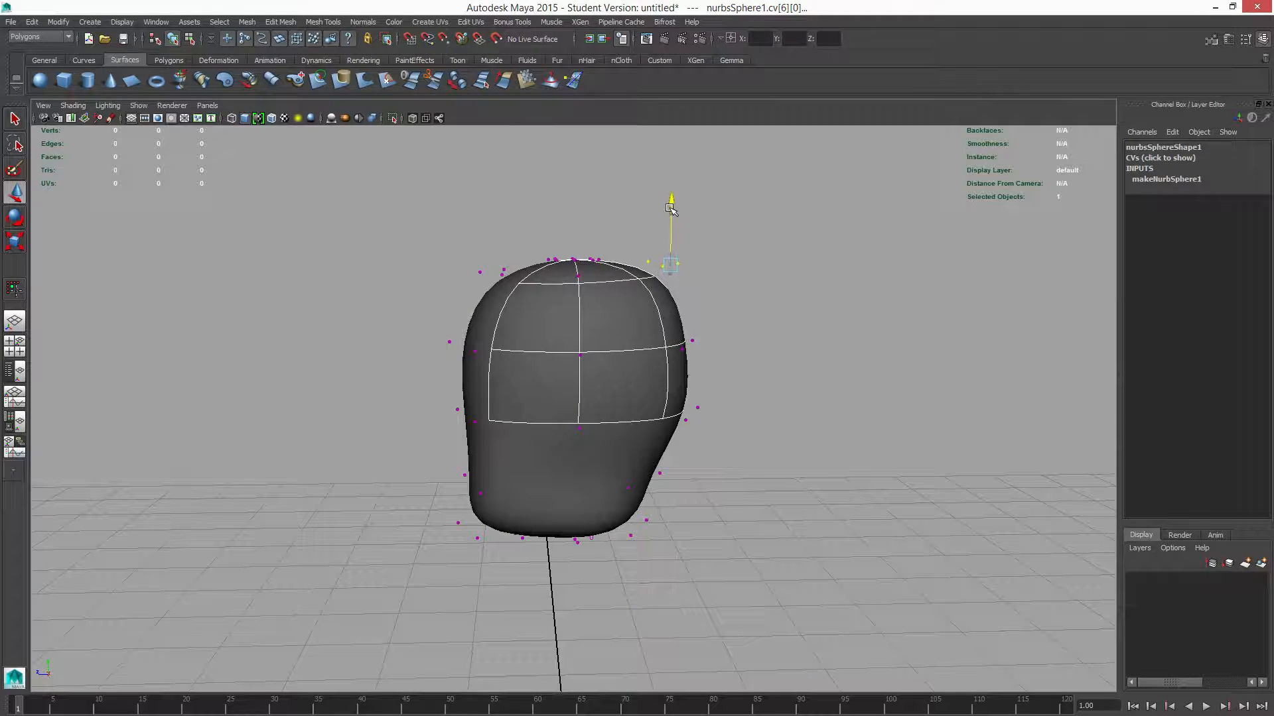
drag(670, 208, 672, 215)
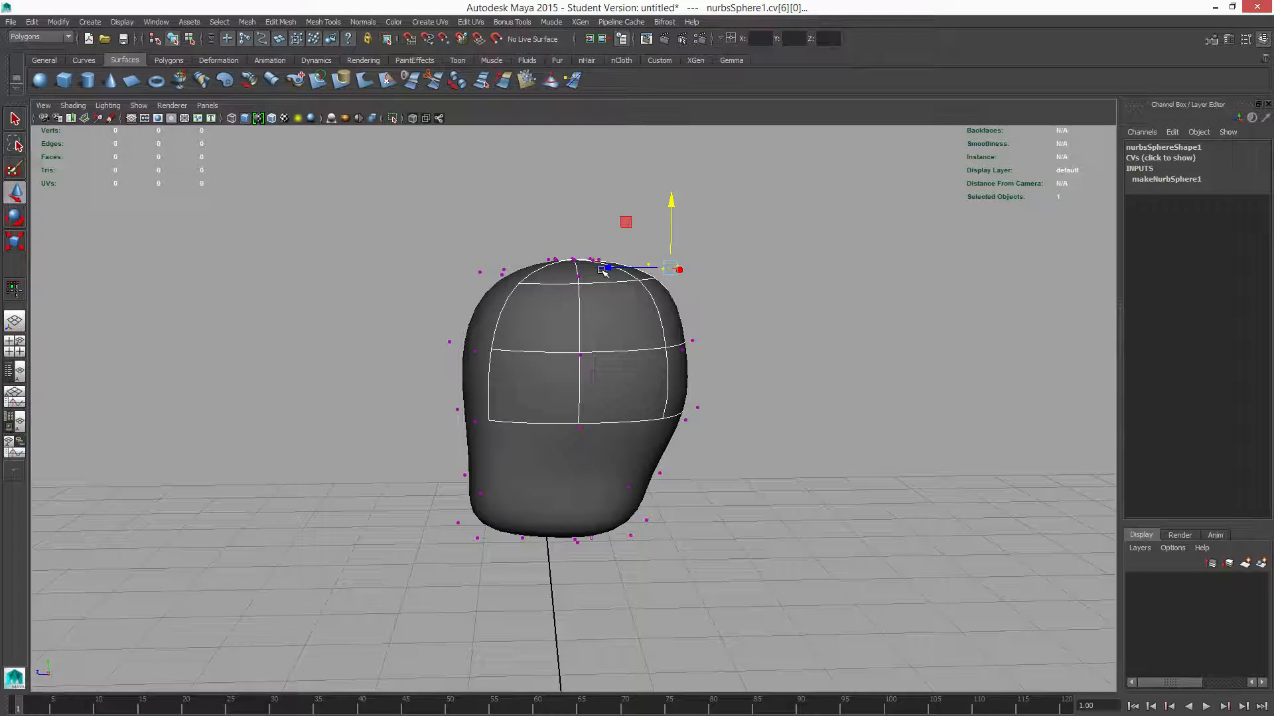
click(637, 247)
drag(638, 248, 693, 292)
drag(606, 268, 608, 268)
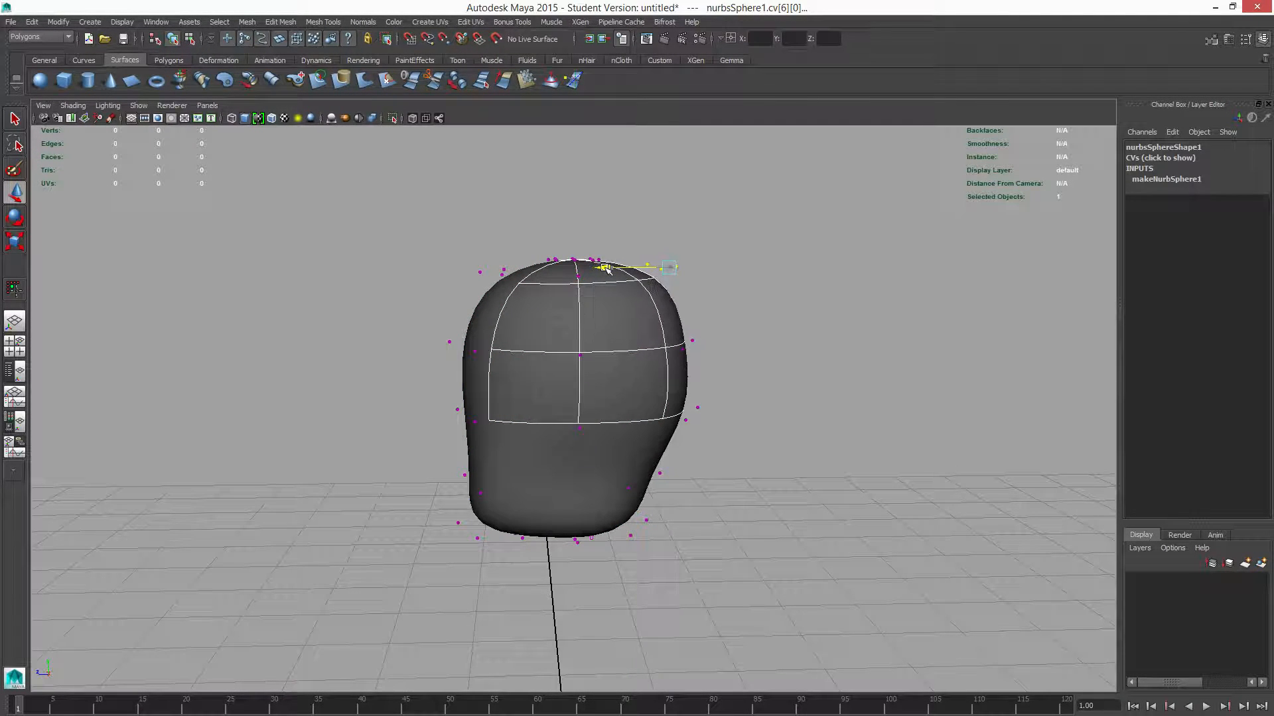
drag(604, 267, 604, 267)
Step: Move the back control vertices just below mid-height inward along Z, and pull in the next lower back row at the neck
alt+drag(775, 477, 734, 425)
click(697, 410)
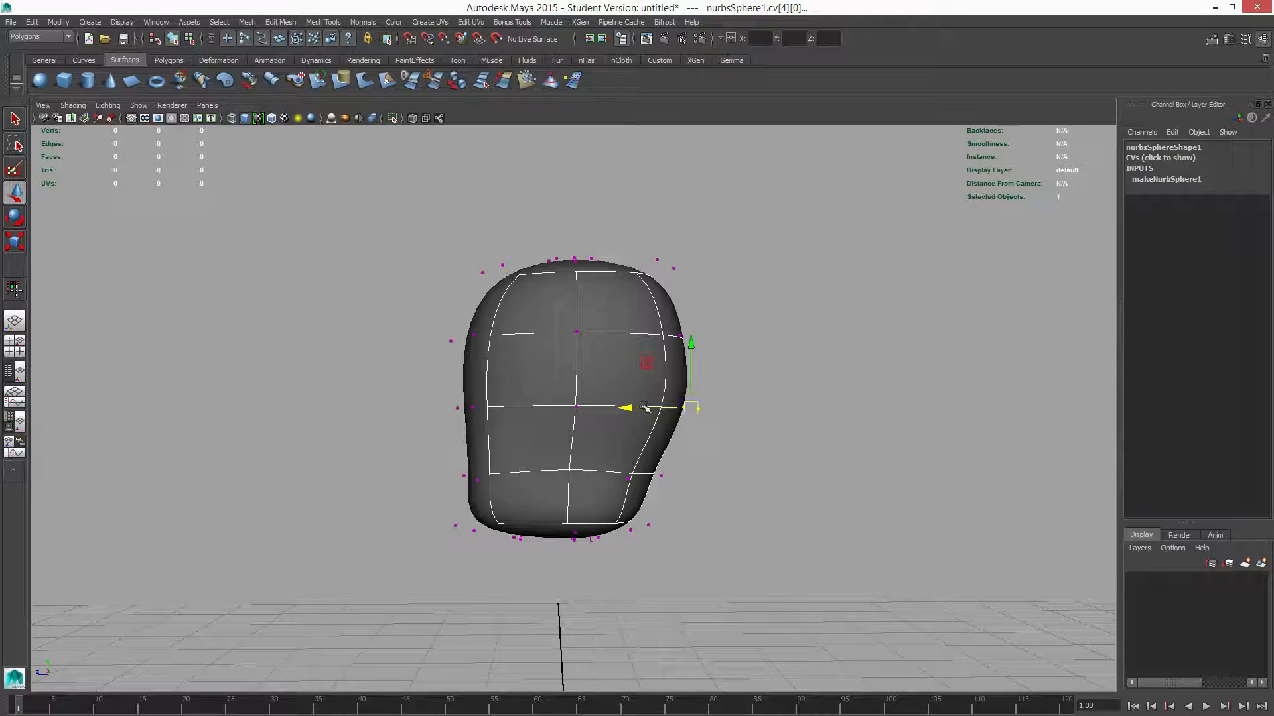
drag(631, 411, 623, 410)
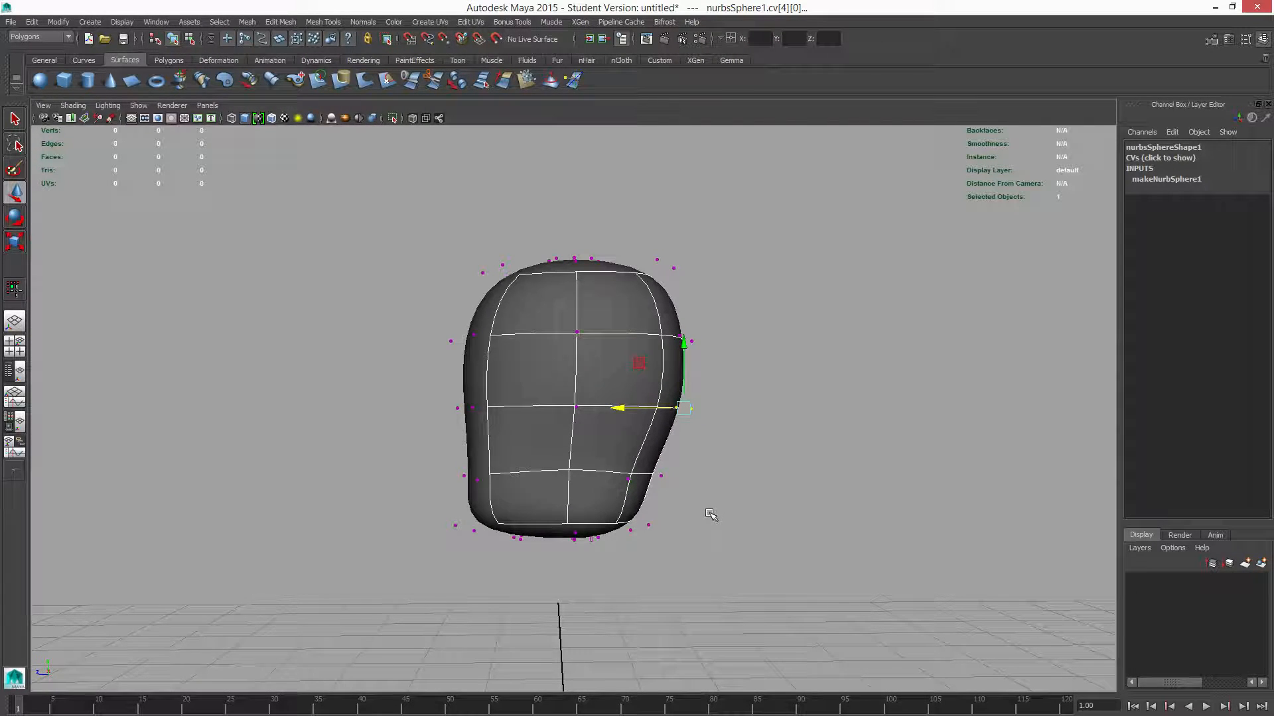
drag(710, 515, 570, 479)
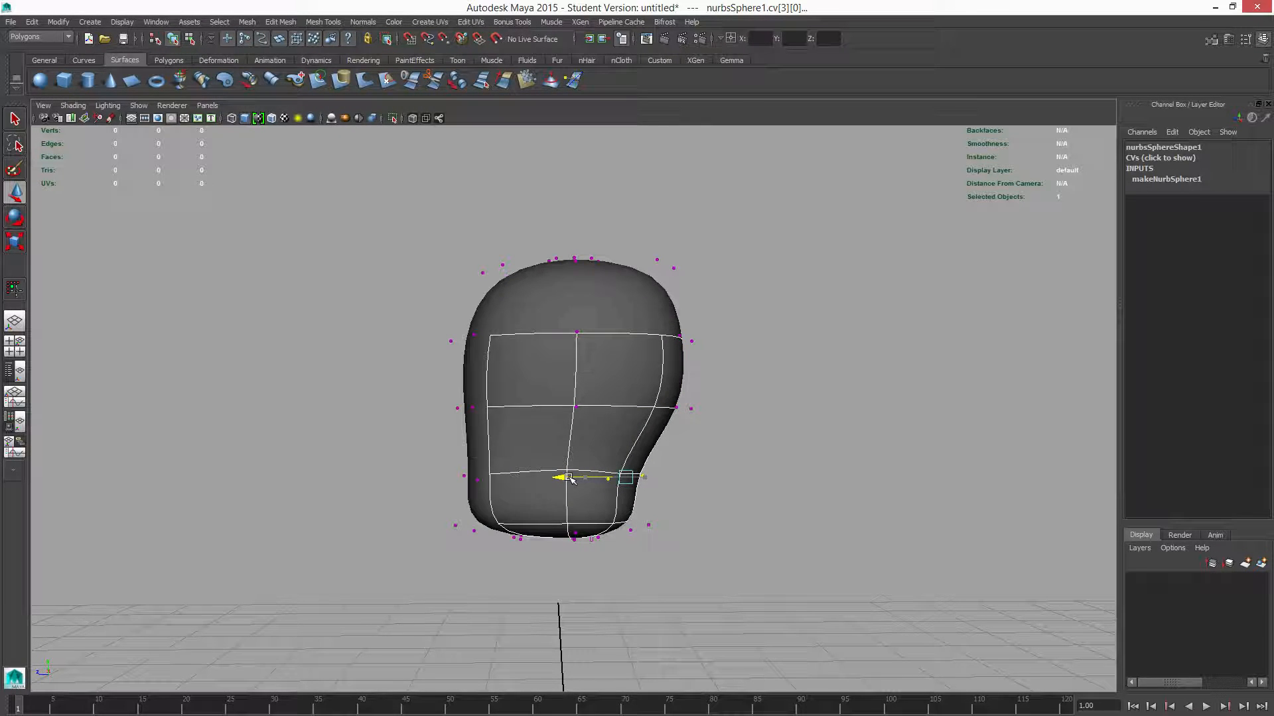
Step: Adjust the lower front control vertices along Z, then return to Object Mode and select the whole head
alt+drag(755, 499, 504, 496)
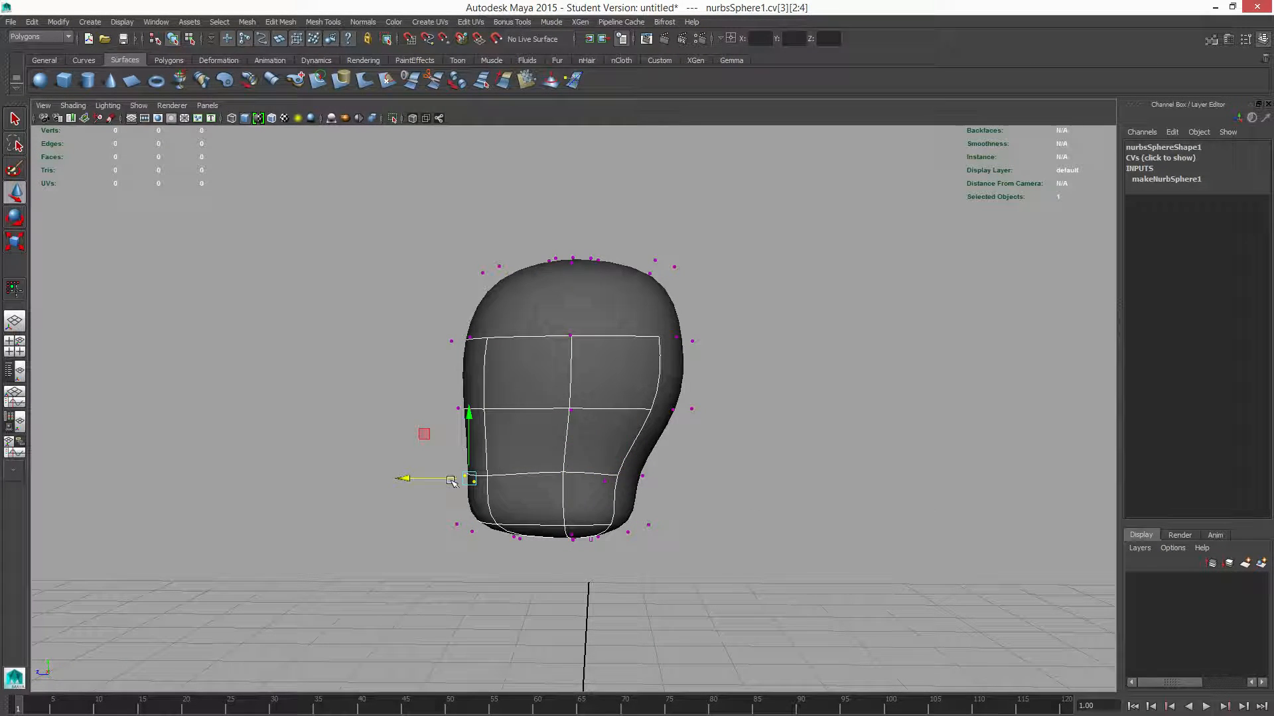
drag(410, 480, 483, 399)
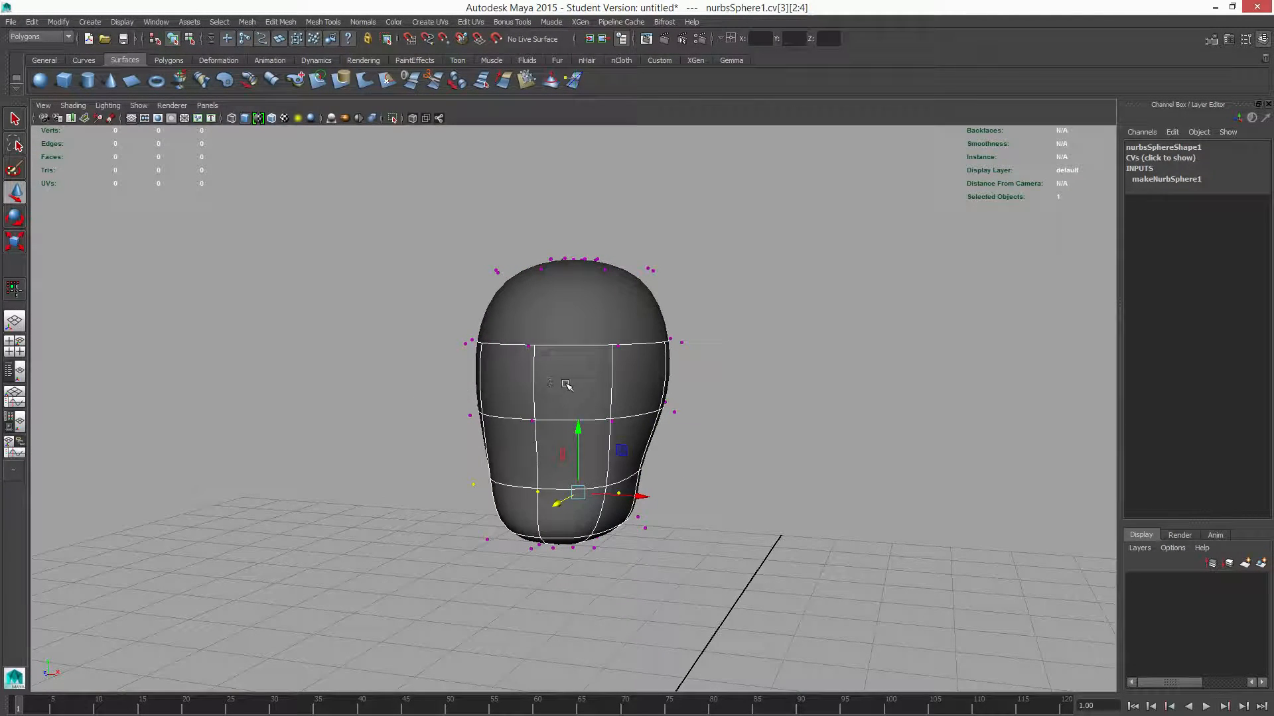
right_drag(609, 369, 614, 368)
click(565, 415)
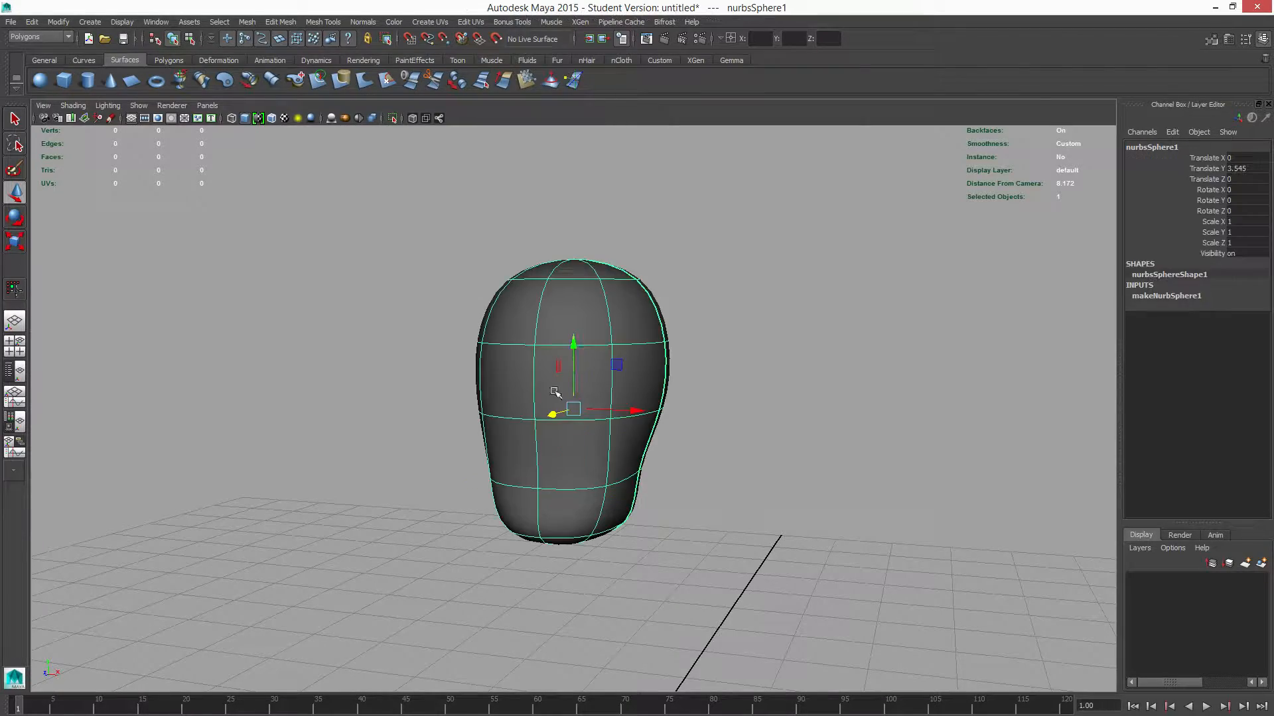
Step: Open the NURBS to Polygons conversion options for the head and reset them to their defaults
alt+drag(565, 414, 471, 459)
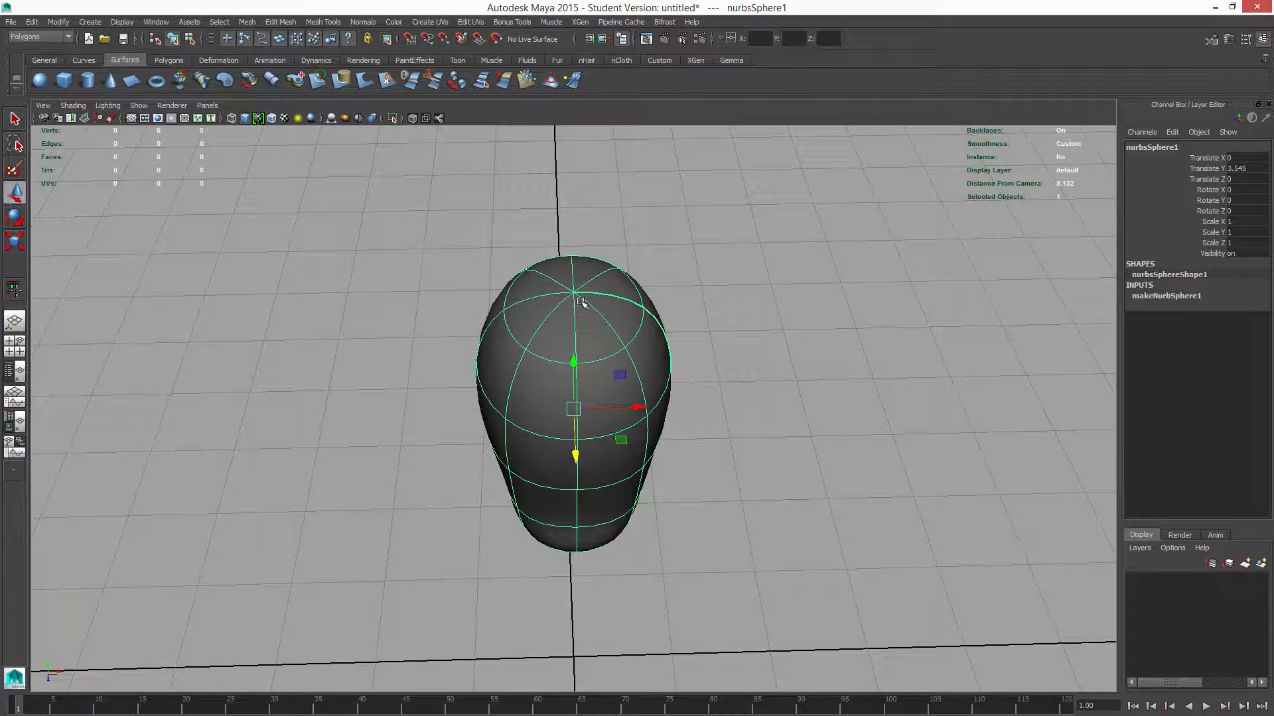
mouse_move(581, 302)
alt+mouse_down()
mouse_move(600, 271)
mouse_move(600, 299)
alt+mouse_up()
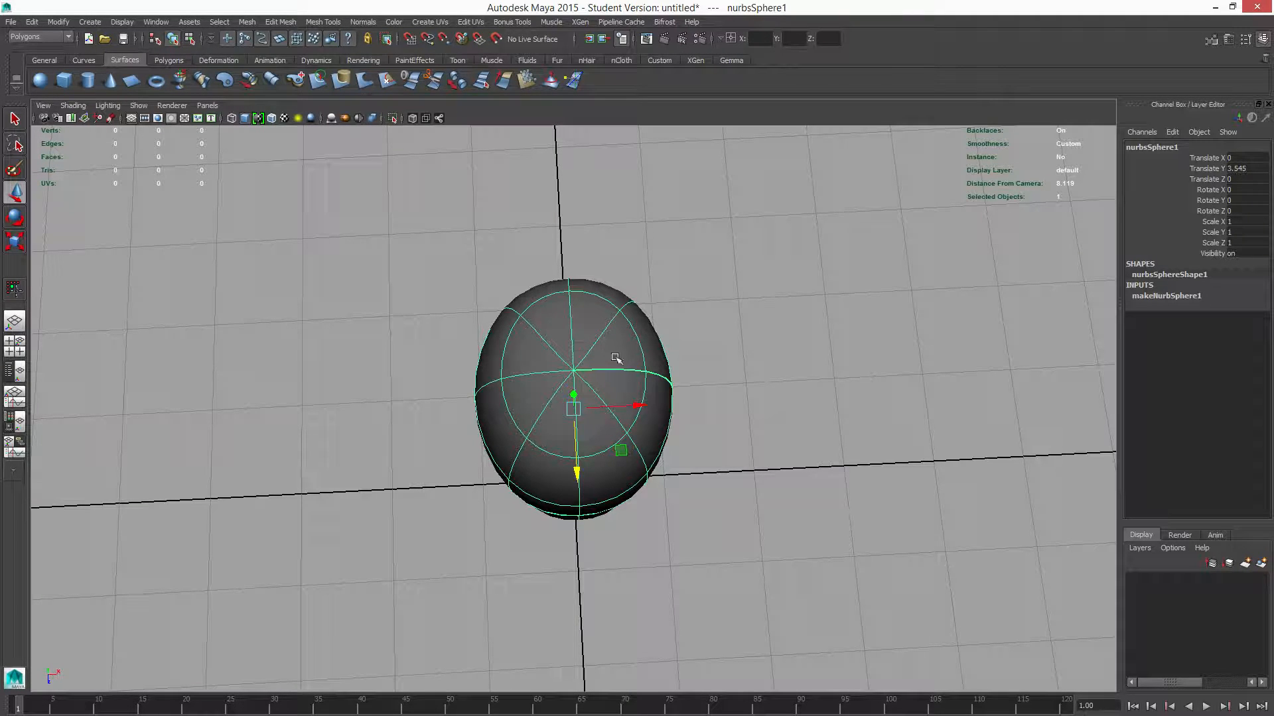
alt+drag(625, 551, 600, 455)
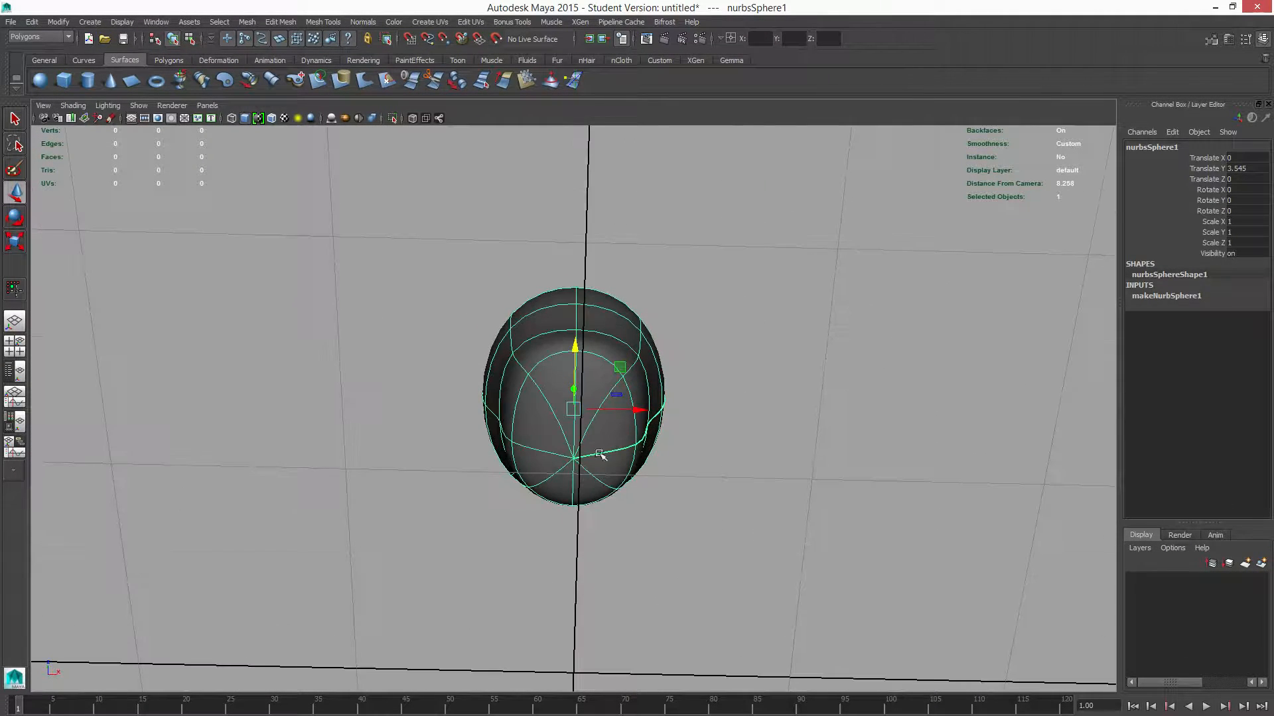
mouse_move(682, 448)
alt+mouse_down()
mouse_move(688, 338)
mouse_move(682, 427)
alt+mouse_up()
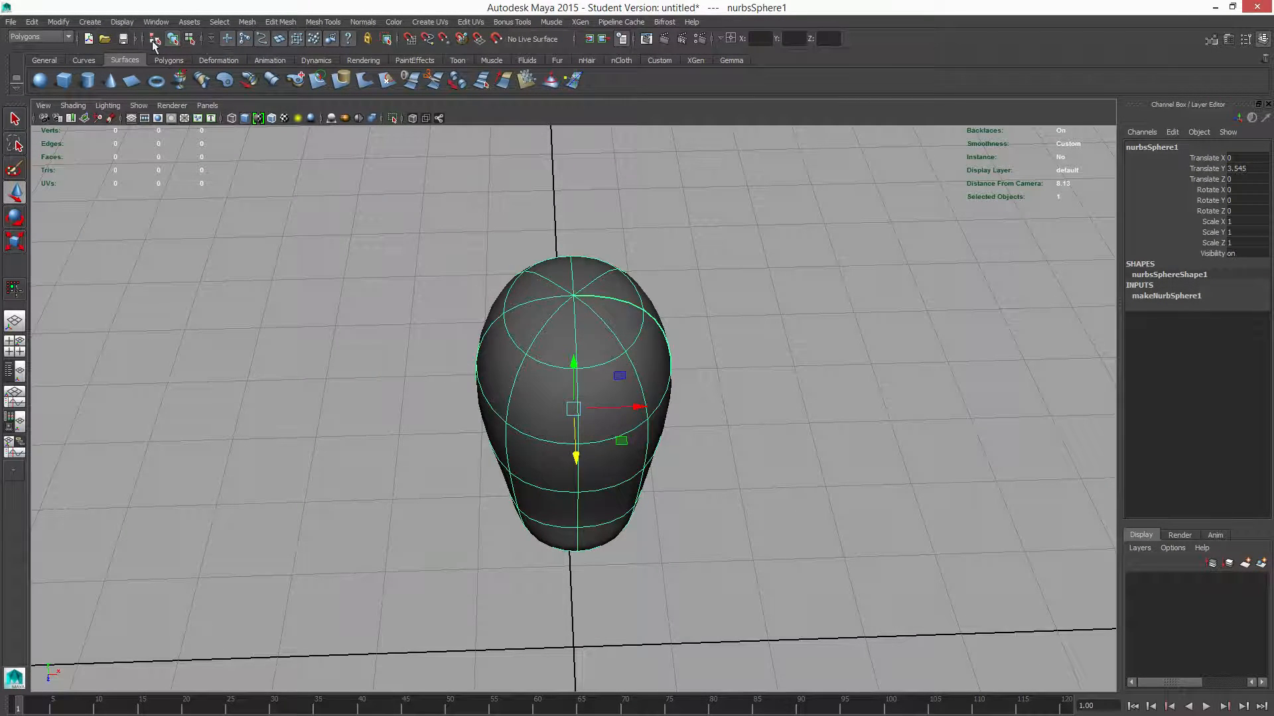
click(57, 23)
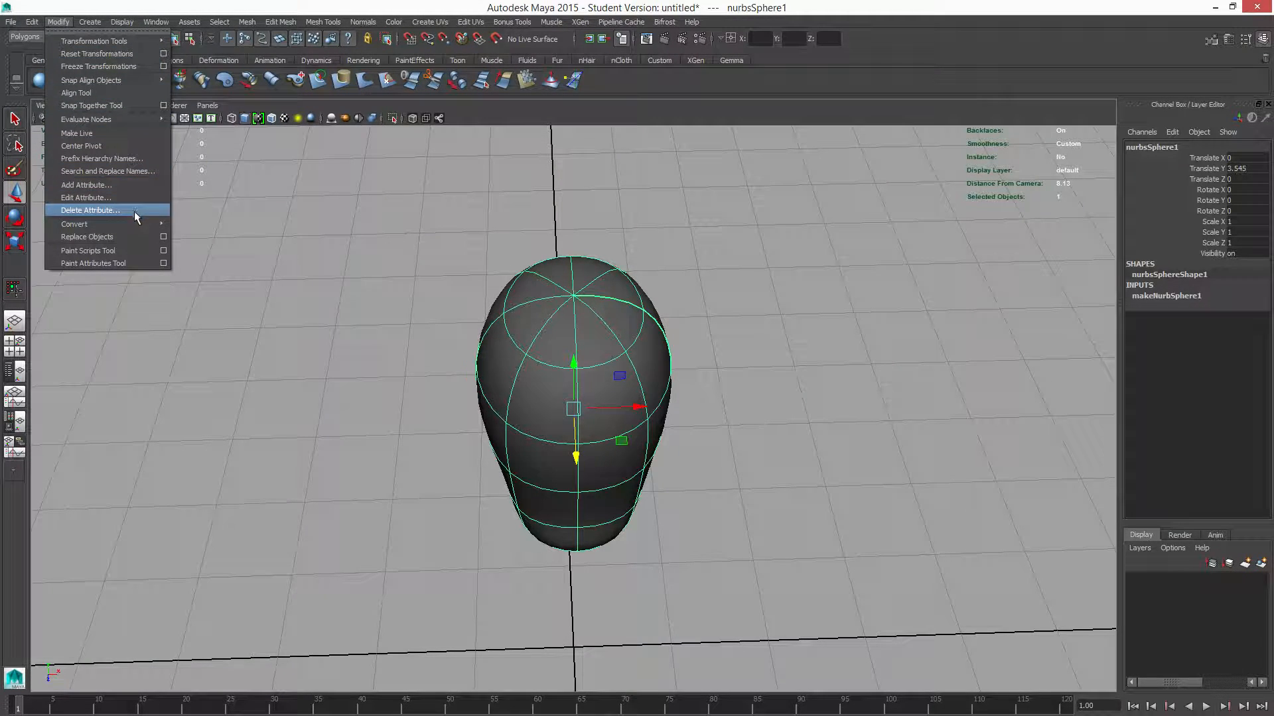
mouse_move(138, 220)
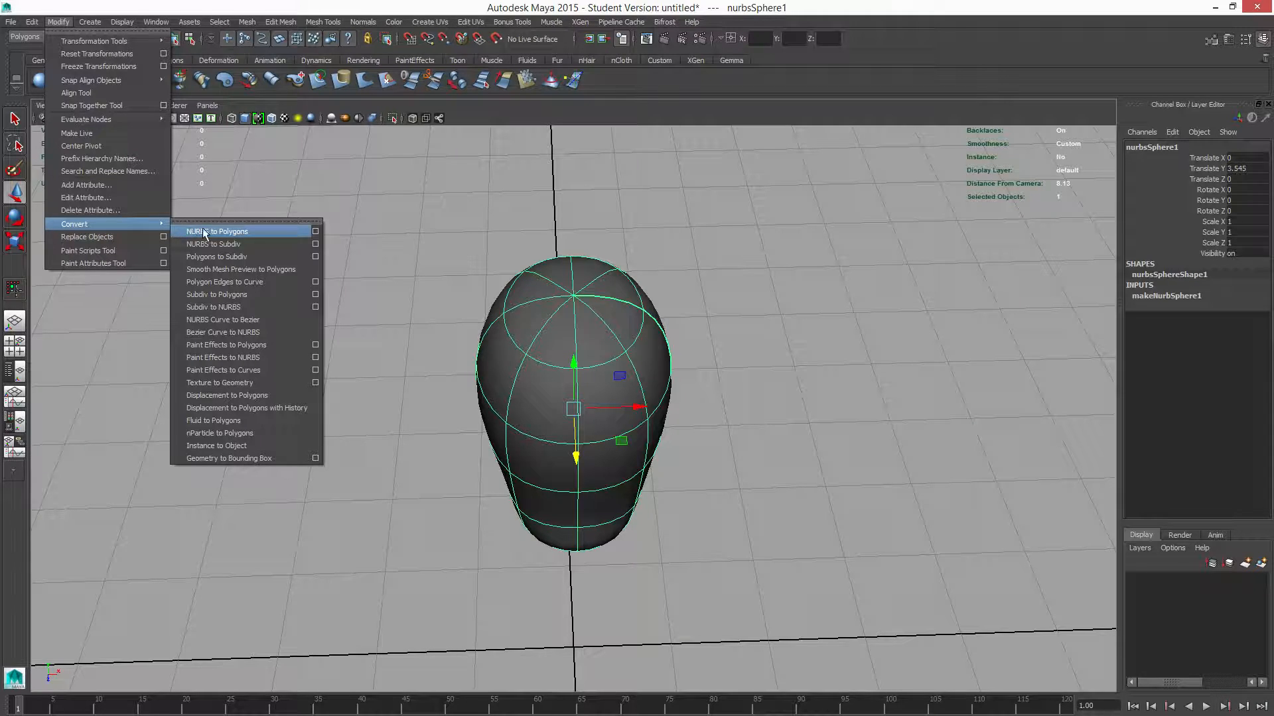
click(316, 231)
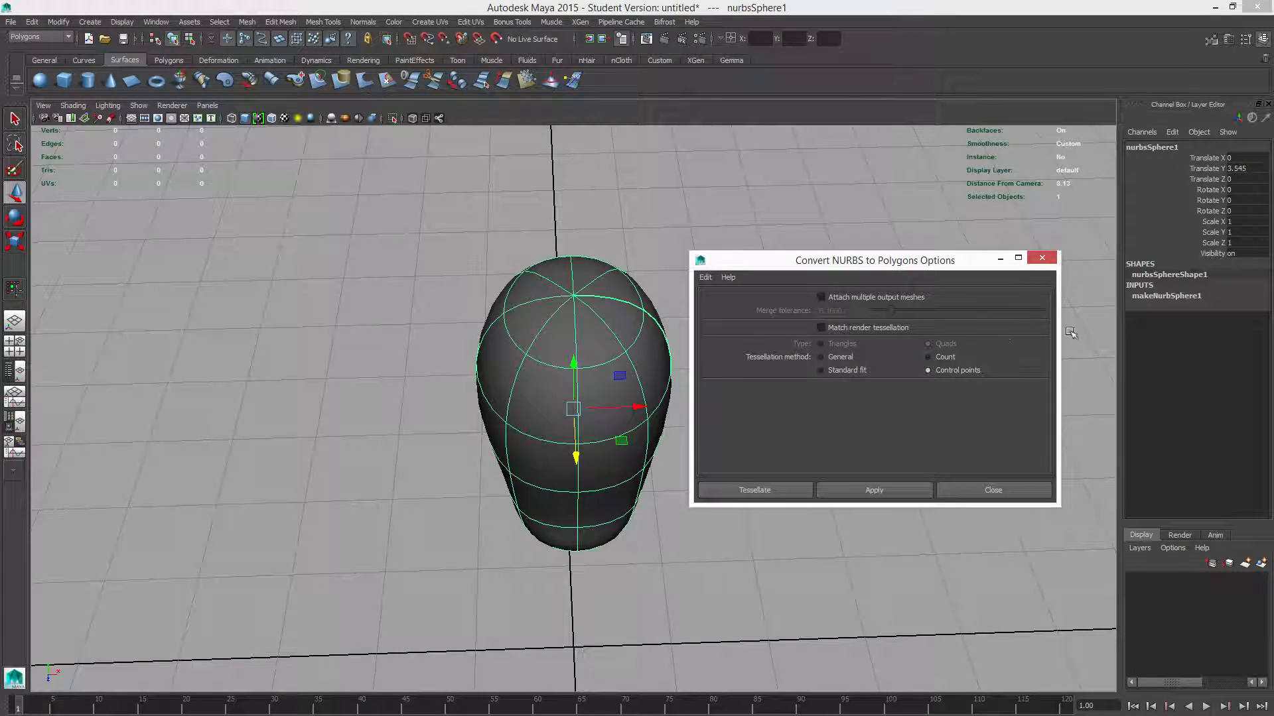
click(705, 277)
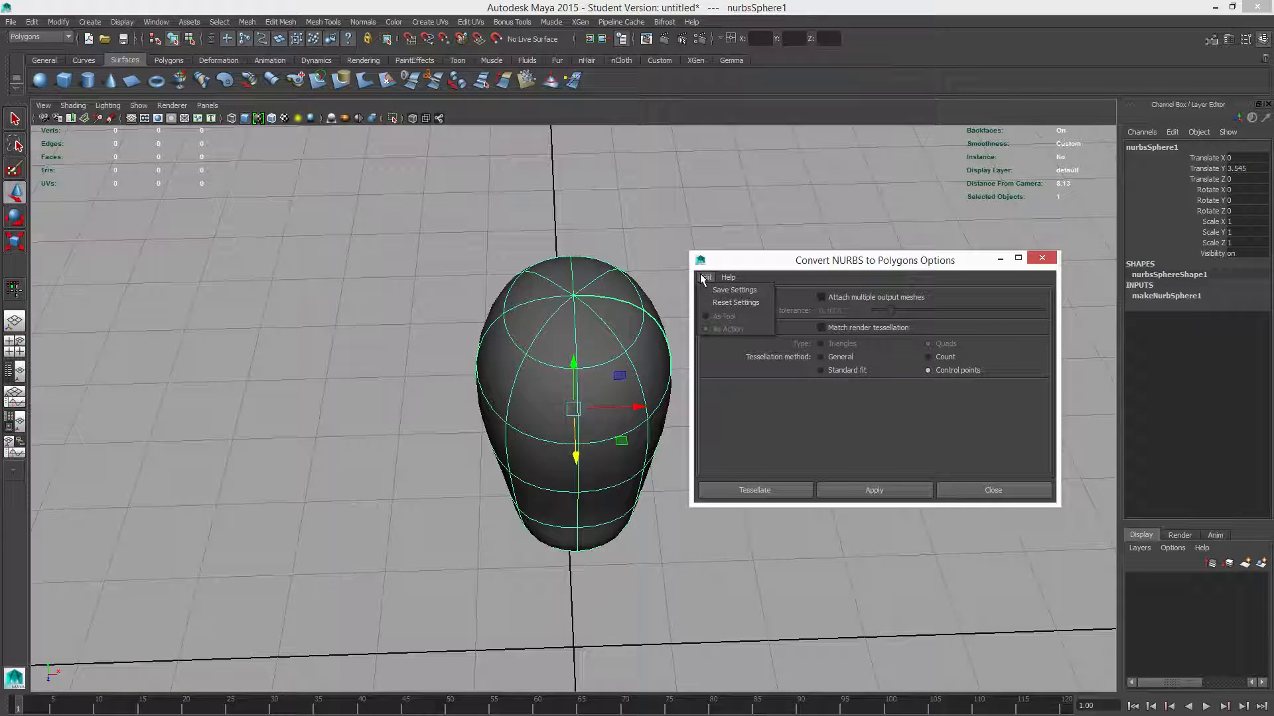
click(731, 300)
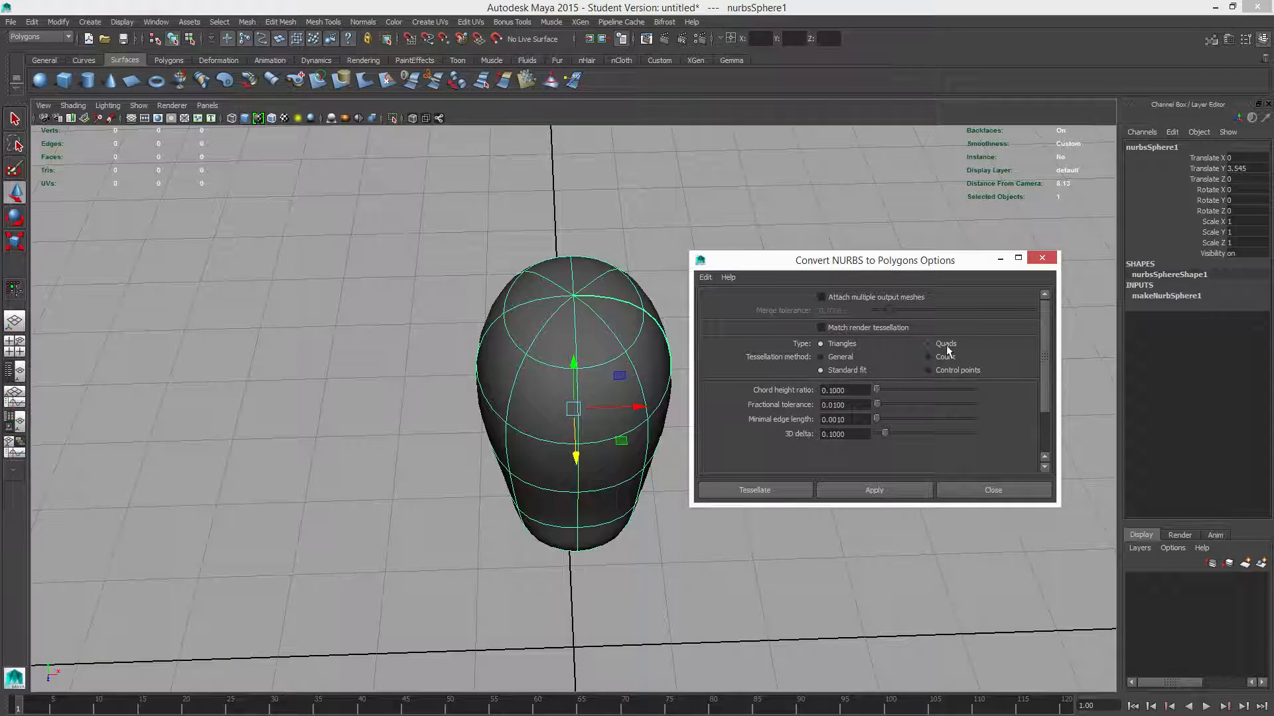
Step: Convert the head to a polygon mesh with type Quads and the Control points tessellation method
click(929, 343)
alt+drag(605, 499, 626, 456)
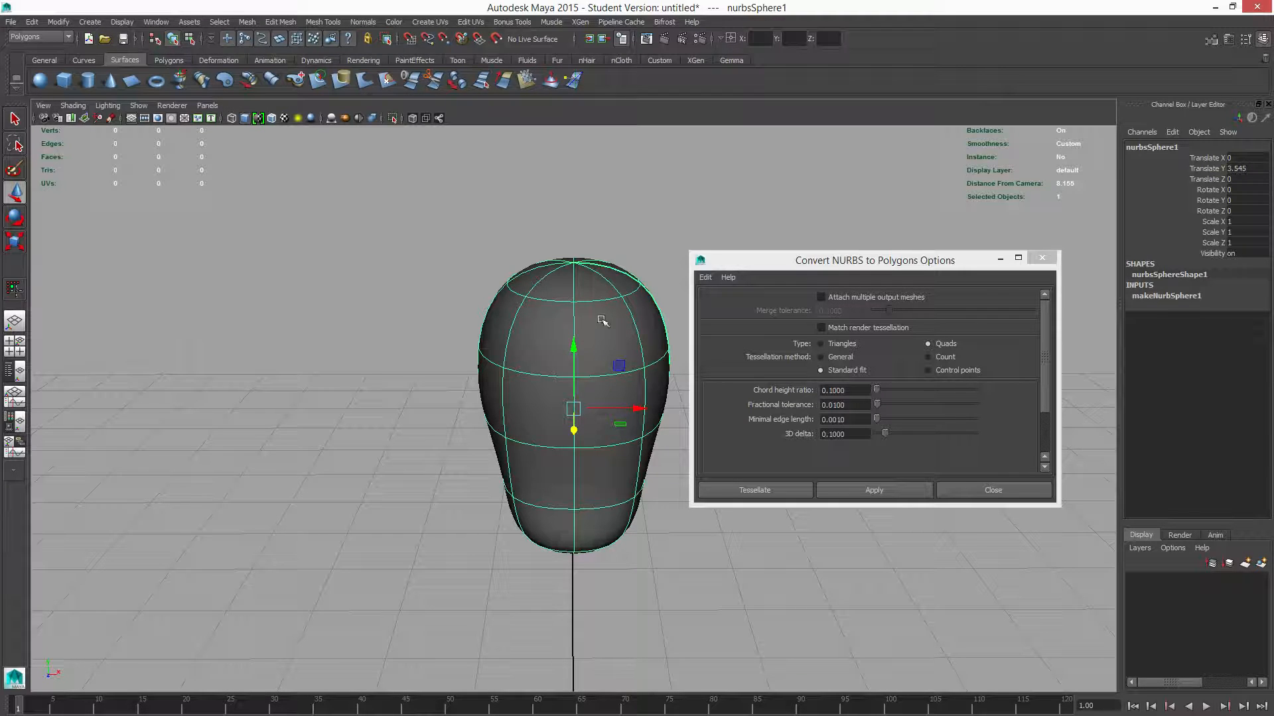
click(929, 371)
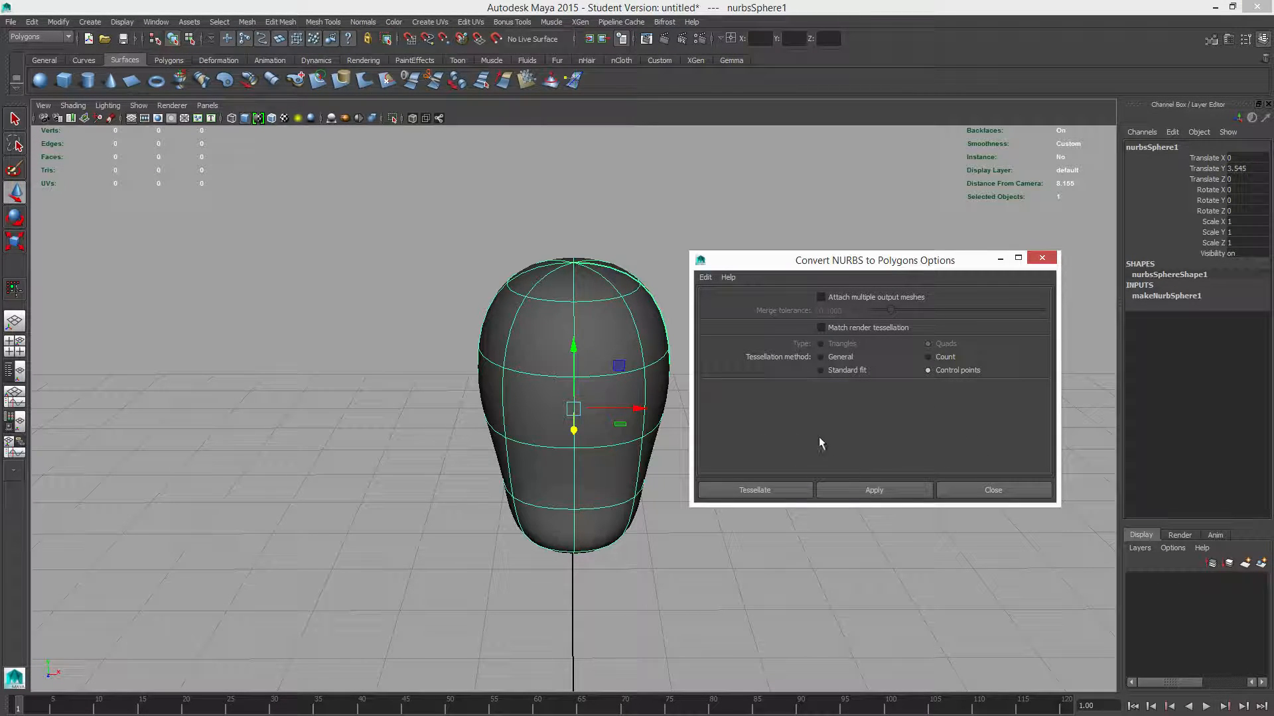
click(753, 491)
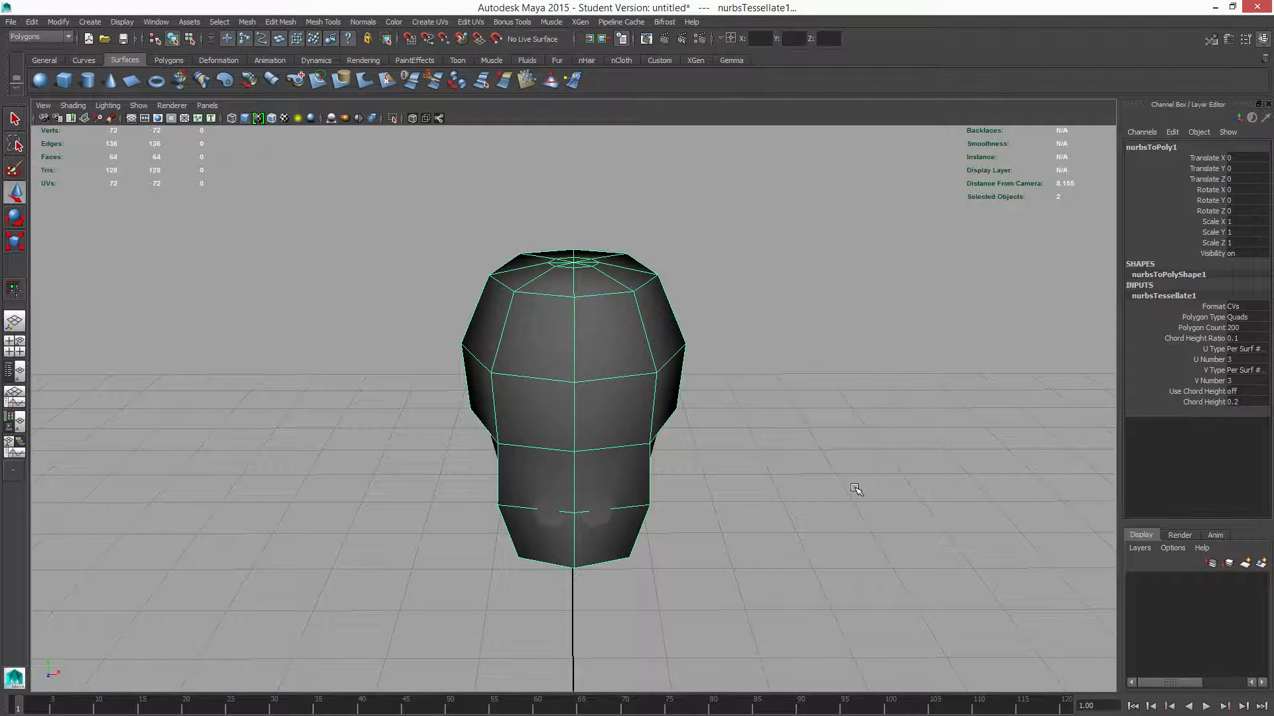
alt+drag(856, 489, 790, 481)
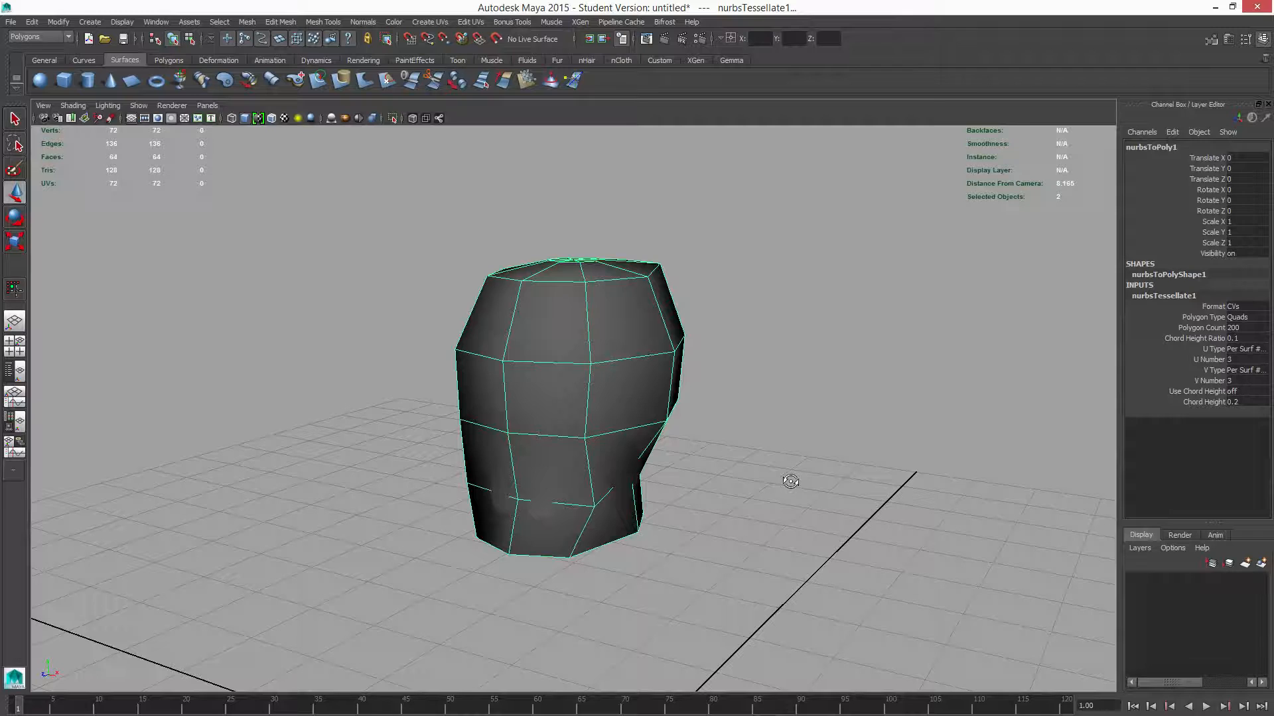
Step: Show the Outliner beside the perspective view and delete the original nurbsSphere1
click(15, 373)
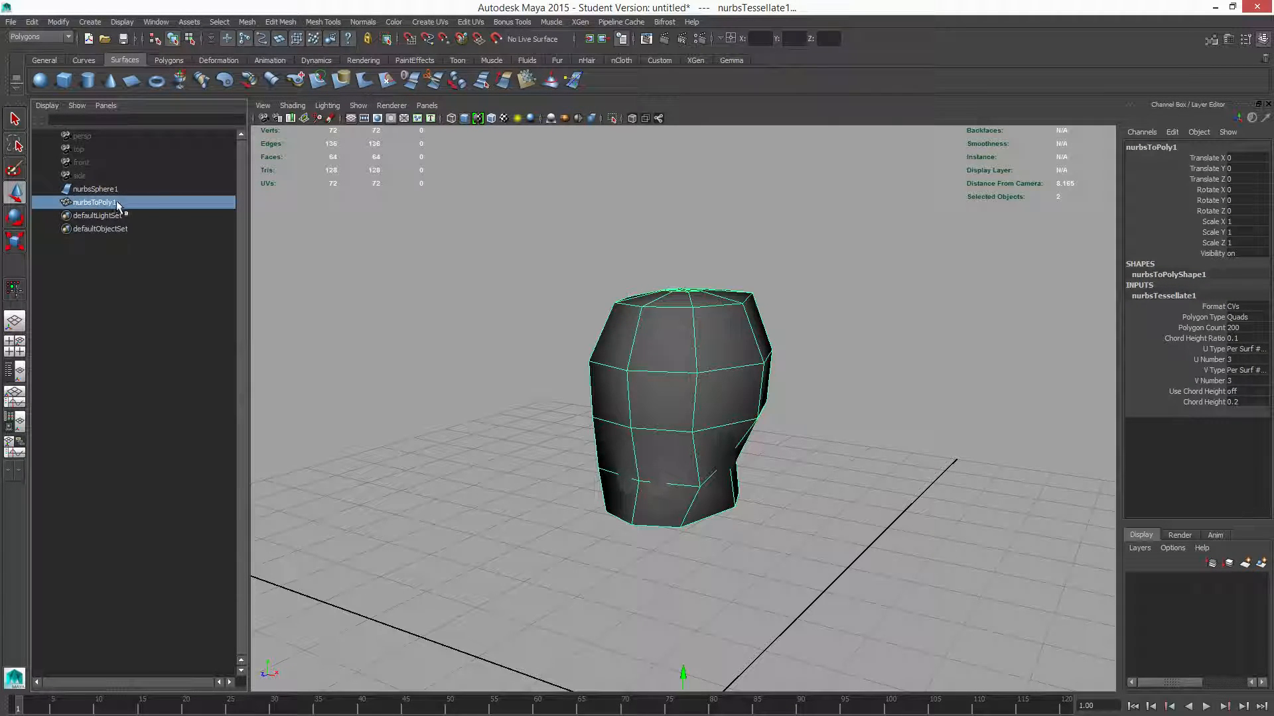
click(94, 191)
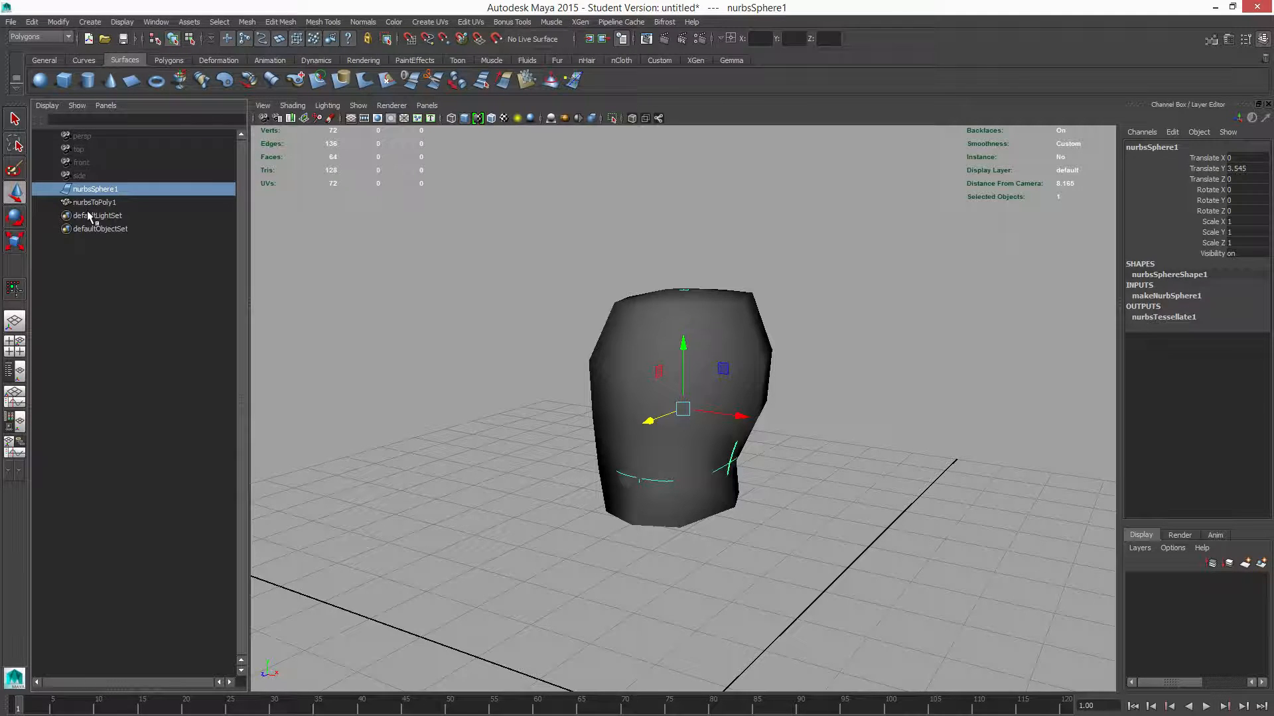
key(Delete)
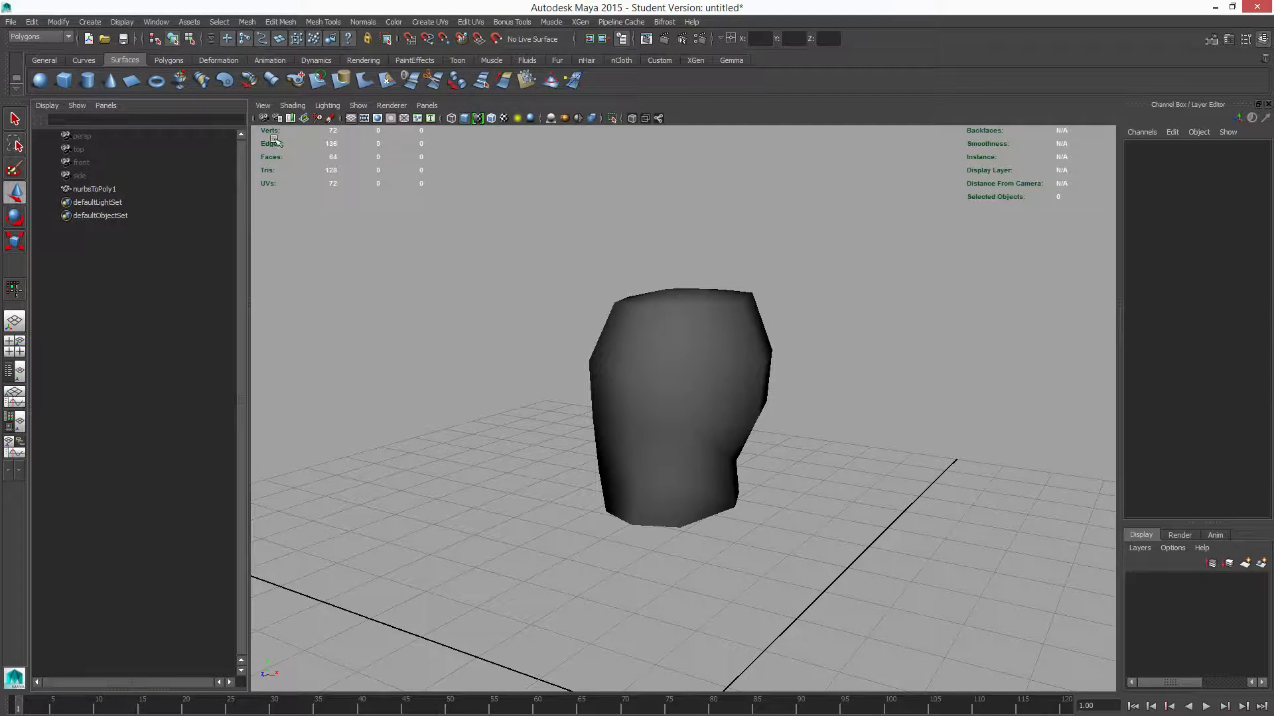
Step: Select the nurbsToPoly1 mesh and display it with smooth preview
click(101, 190)
alt+drag(540, 389, 602, 380)
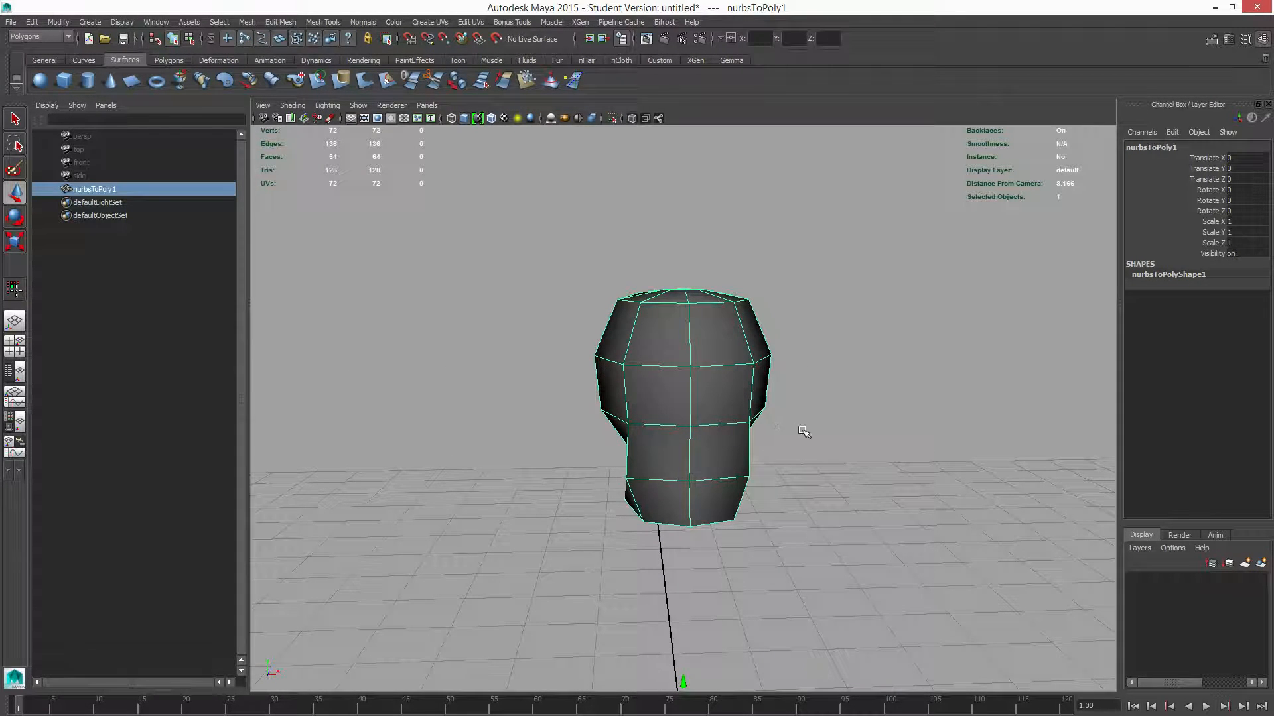
key(3)
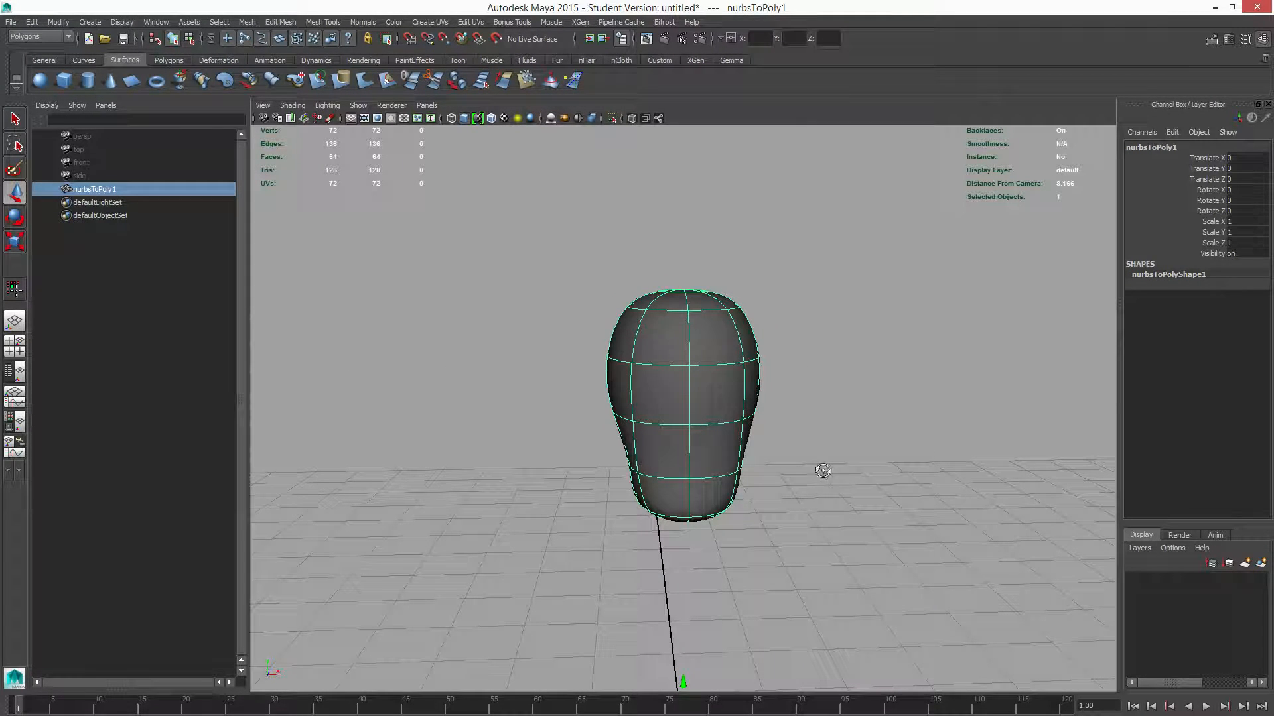
Step: Turn symmetry off for the Move tool and delete the full ring of triangular faces around the pole on top of the head
alt+drag(823, 471, 822, 540)
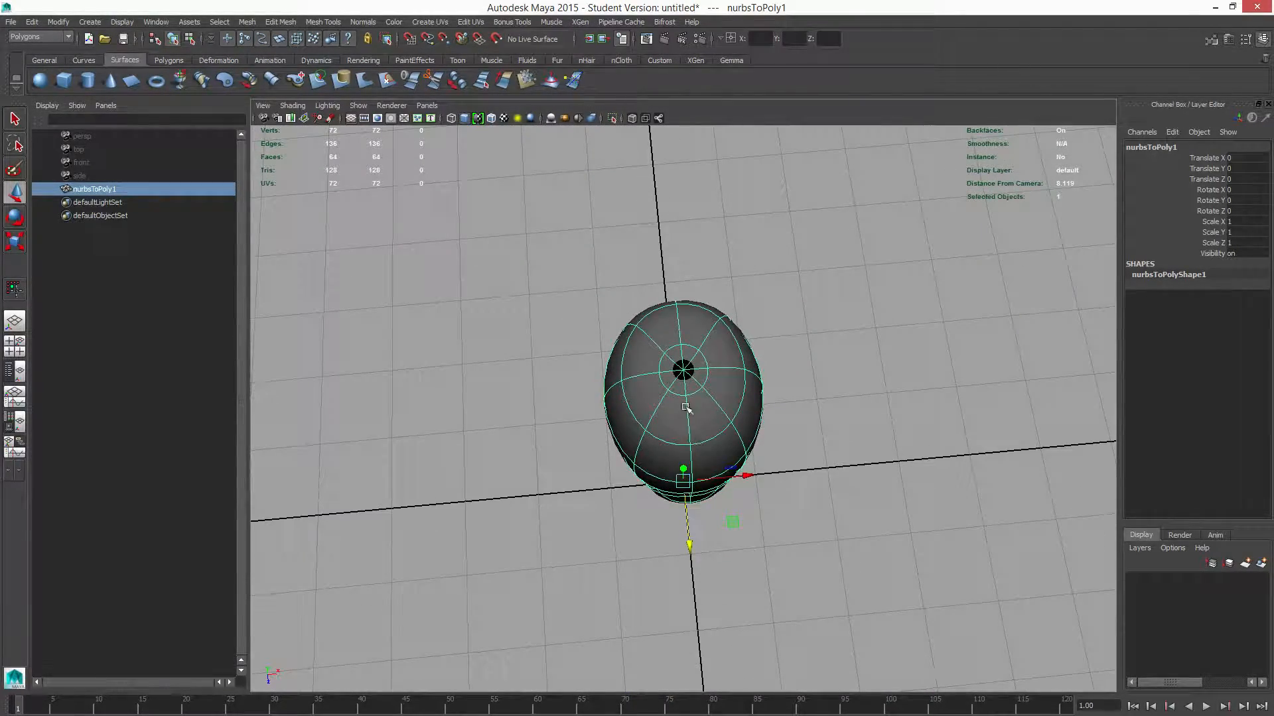
scroll(855, 352, up, 5)
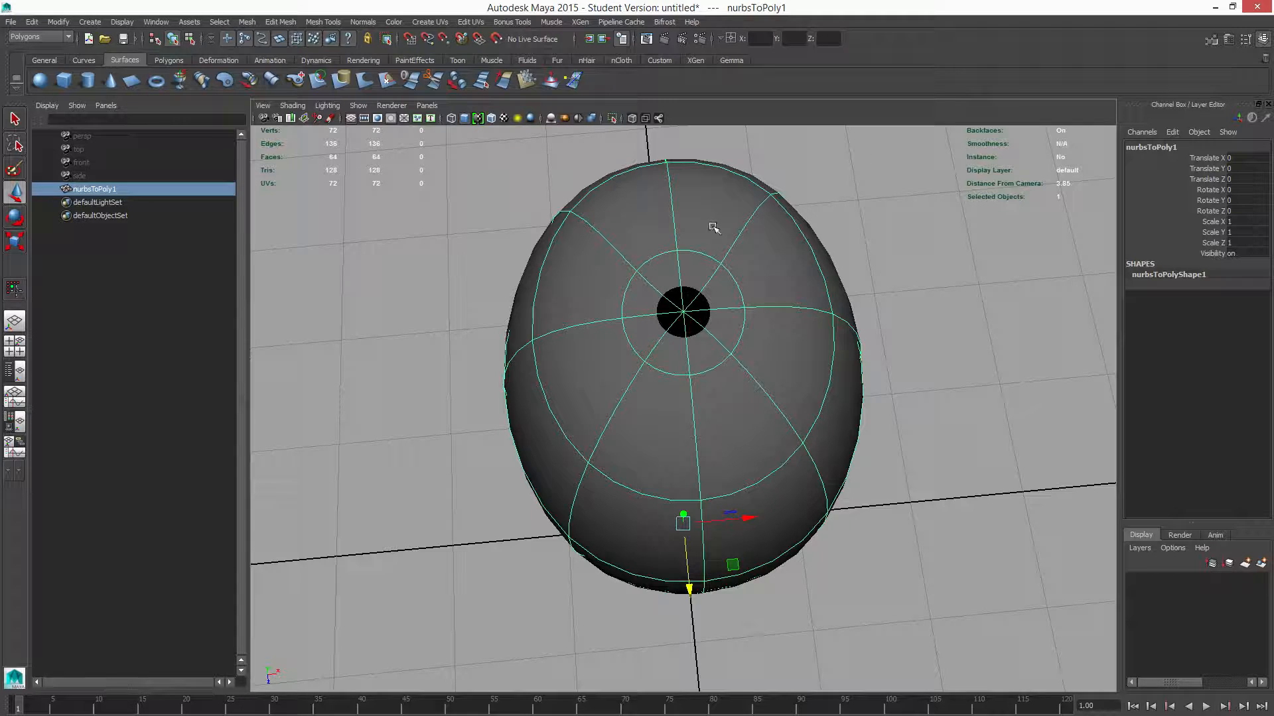
alt+drag(767, 205, 757, 217)
right_drag(708, 331, 708, 359)
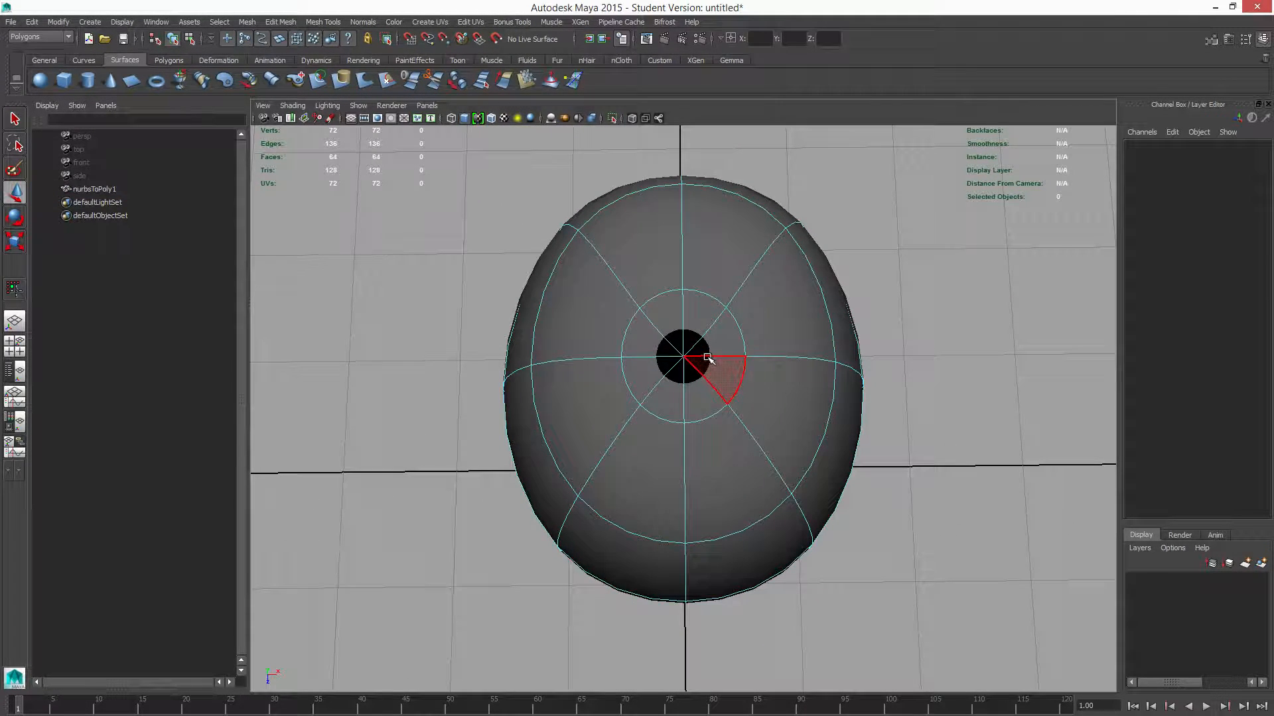
click(697, 318)
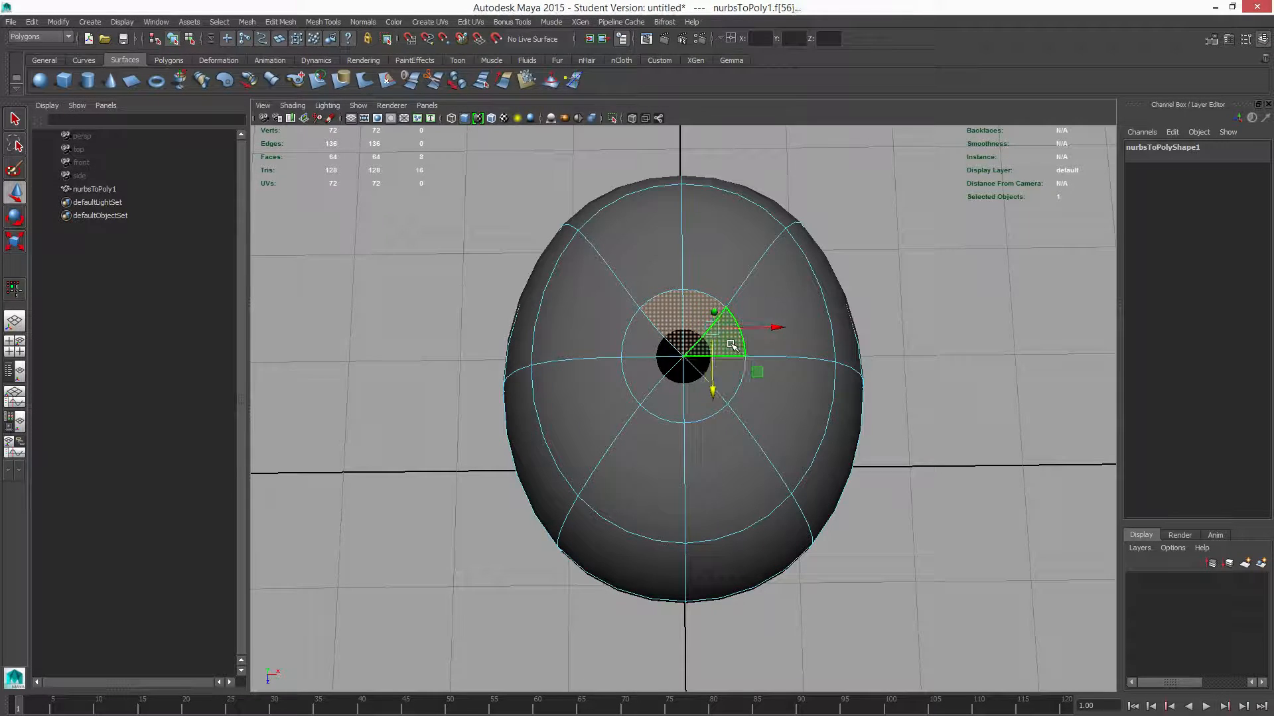
shift+double_click(732, 346)
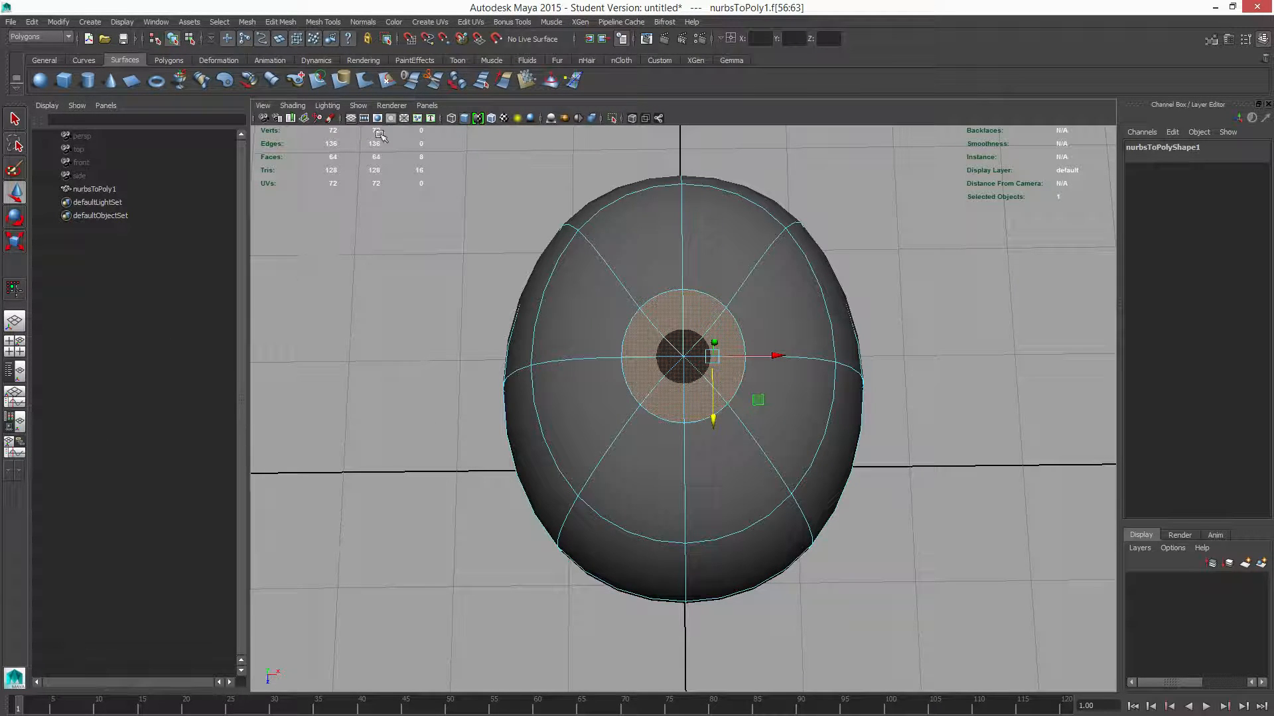
click(1245, 38)
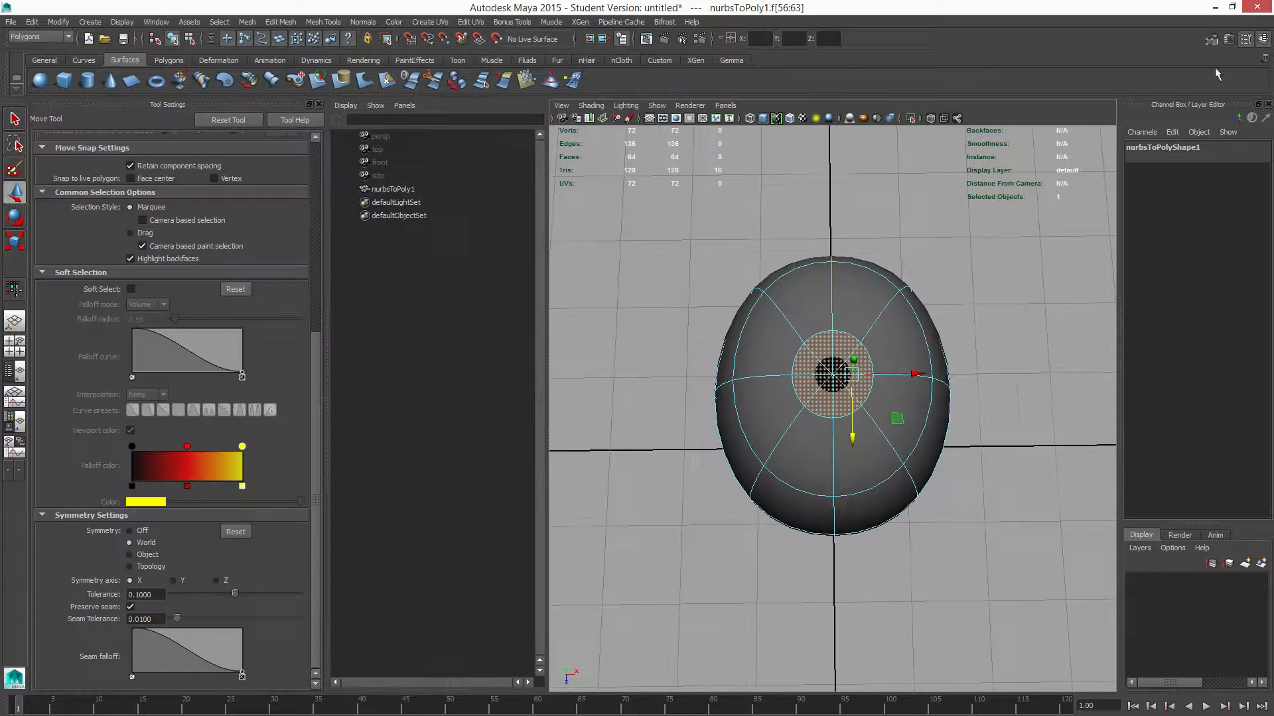
click(129, 530)
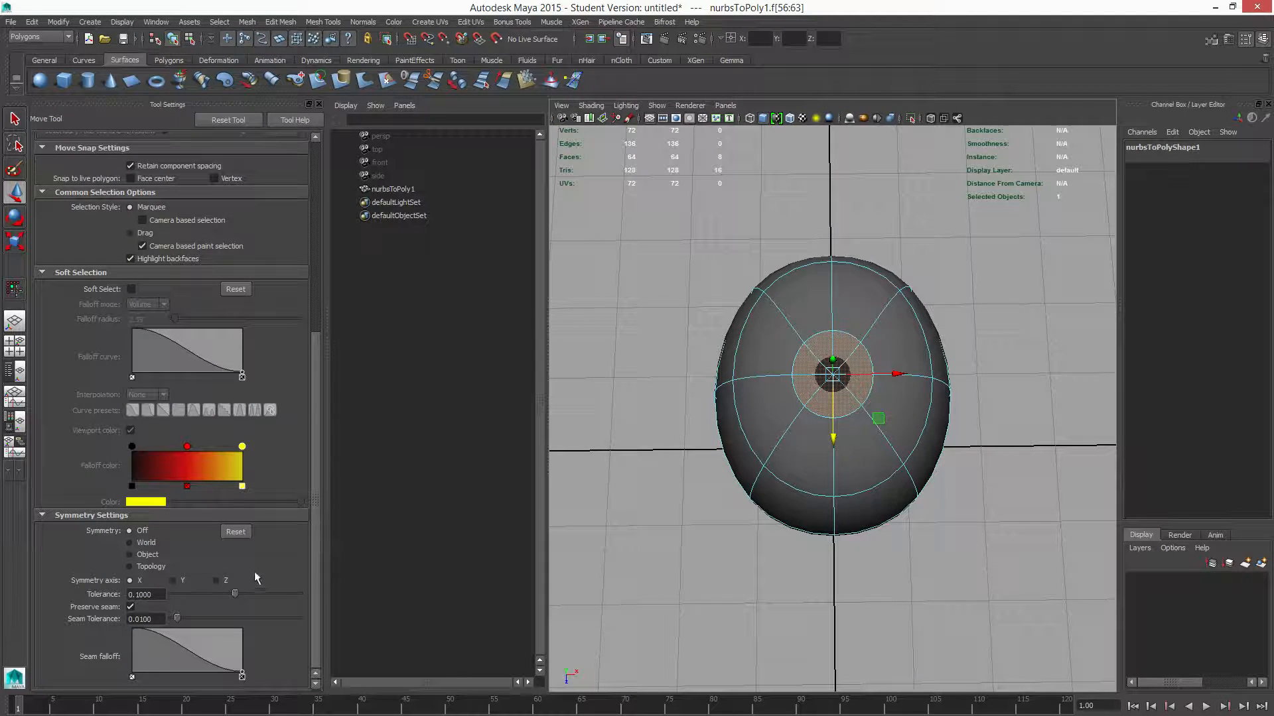
click(1247, 40)
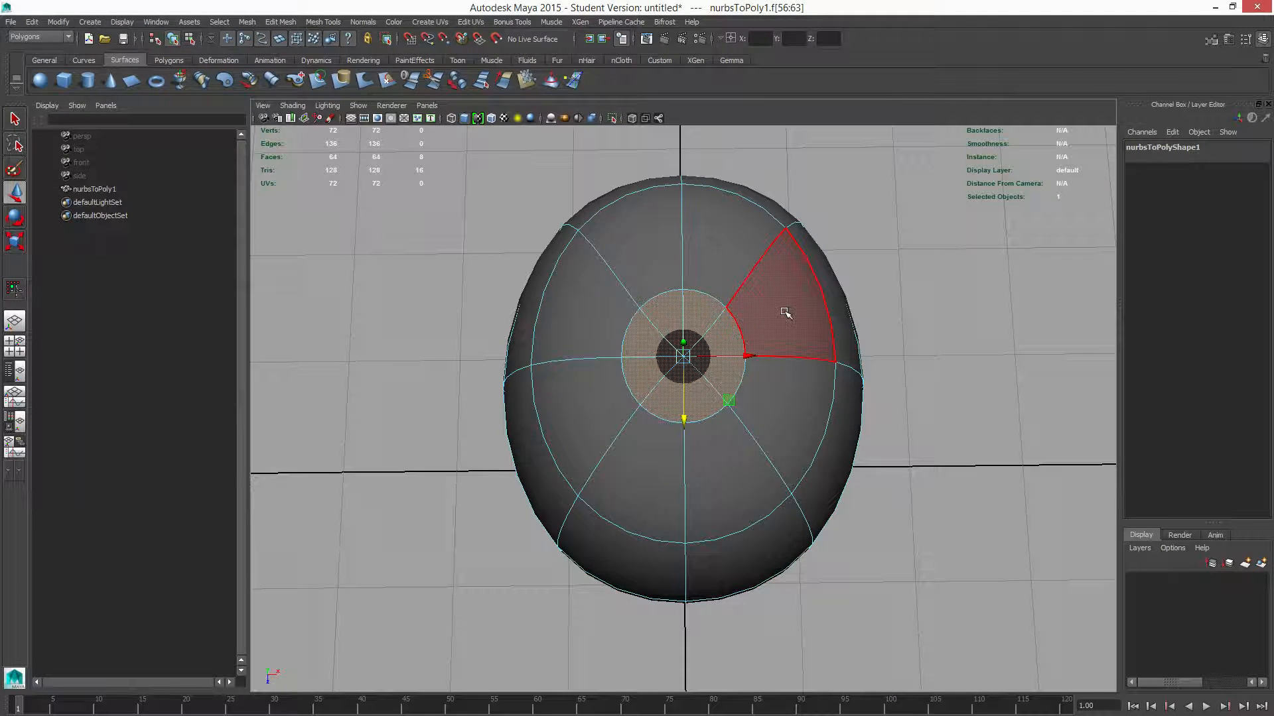
key(Delete)
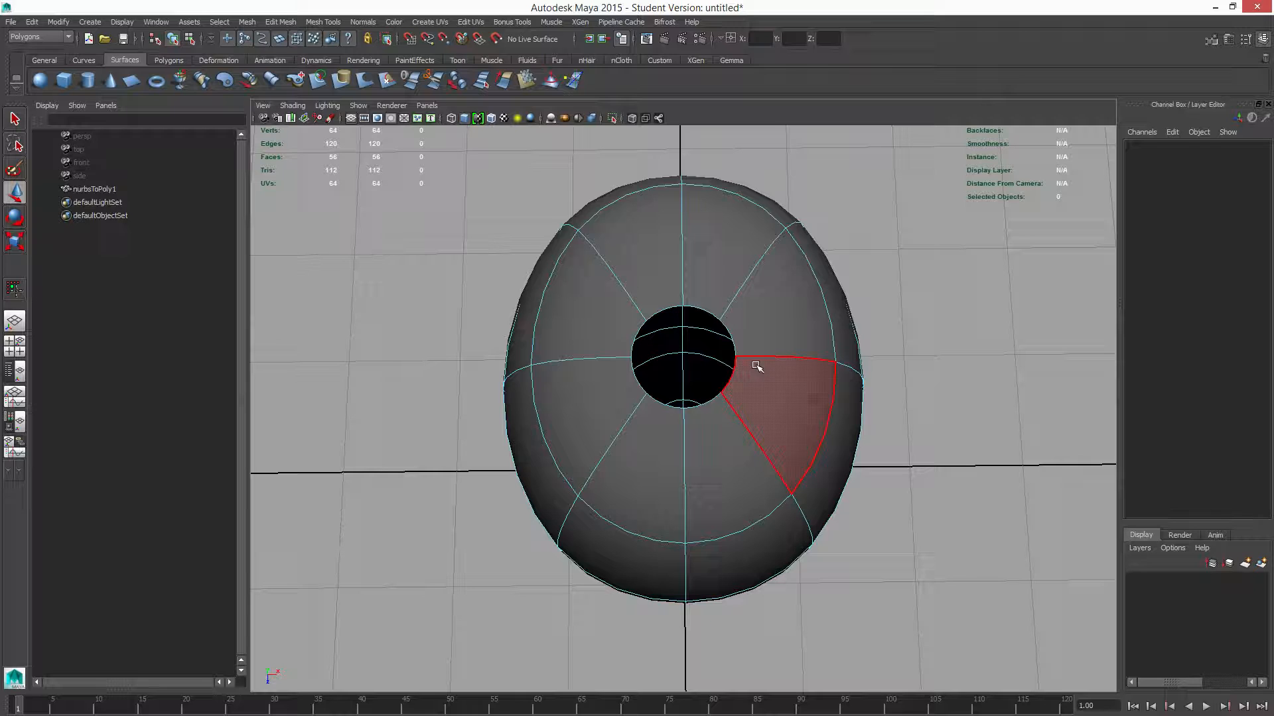
Step: Bridge the two back border edges of the top hole to the two front ones
right_drag(718, 267, 721, 238)
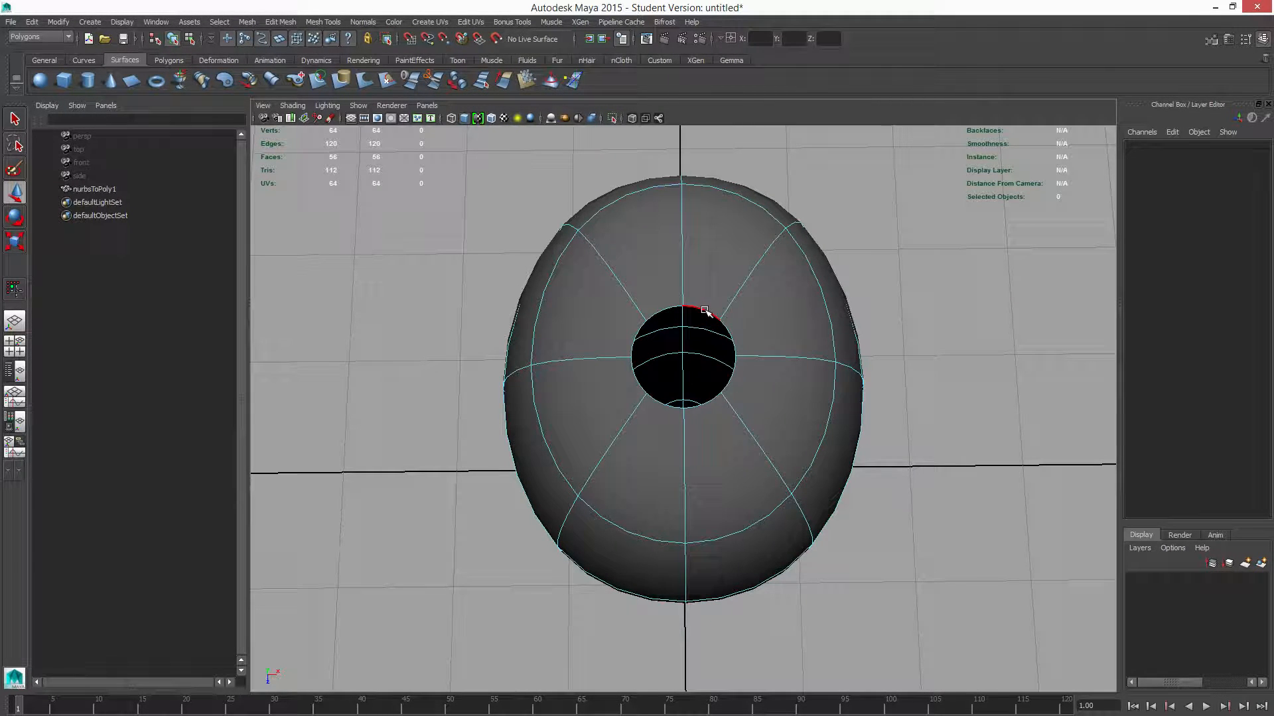
click(666, 308)
shift+click(663, 308)
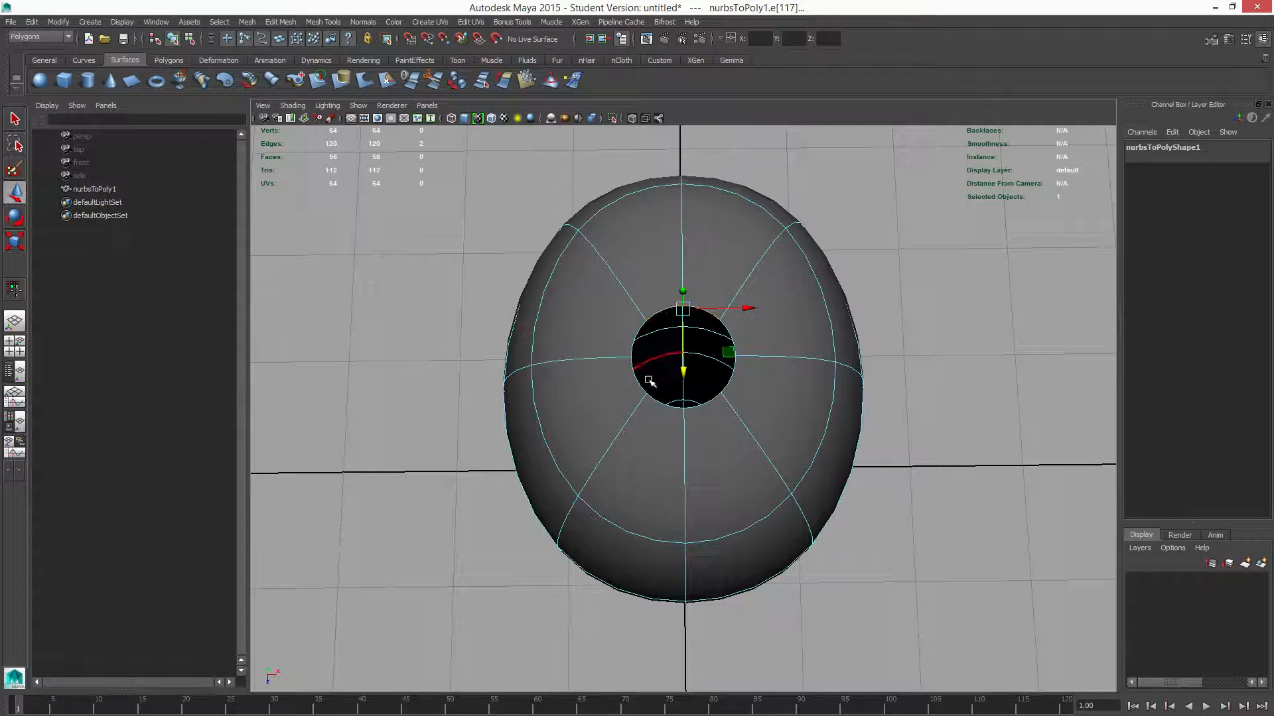
shift+click(664, 404)
shift+click(712, 407)
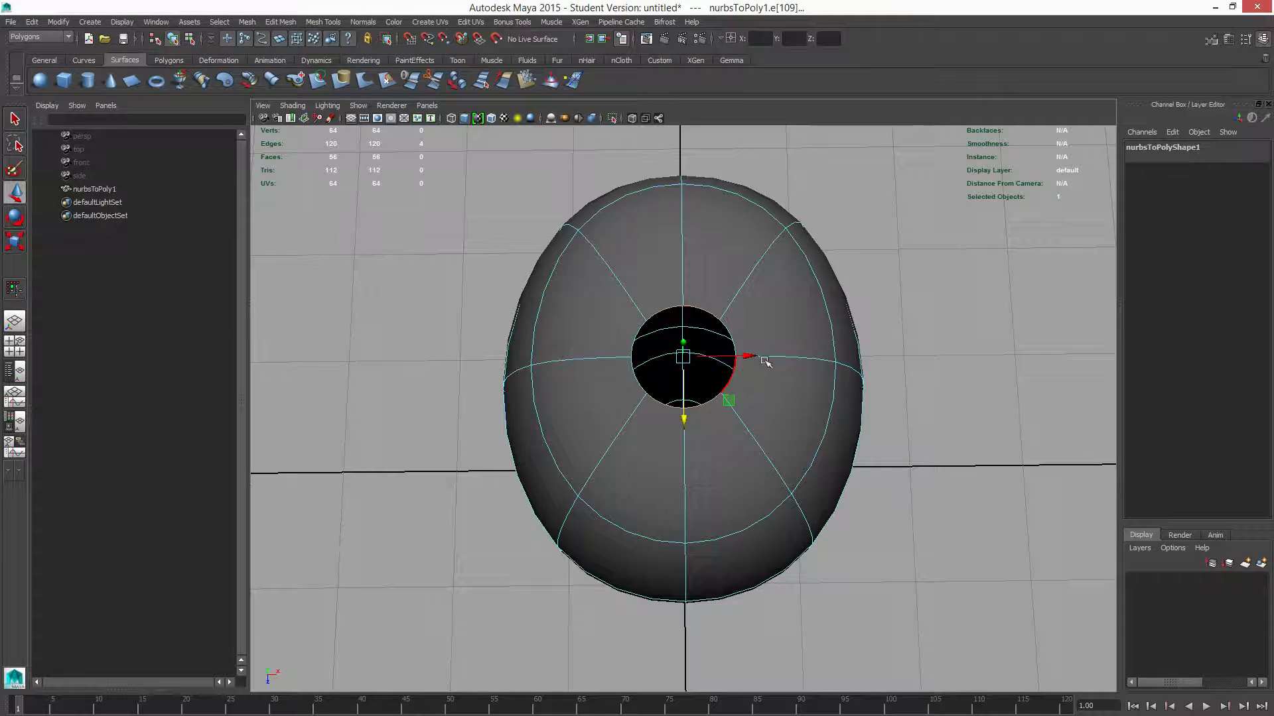
click(329, 22)
click(359, 93)
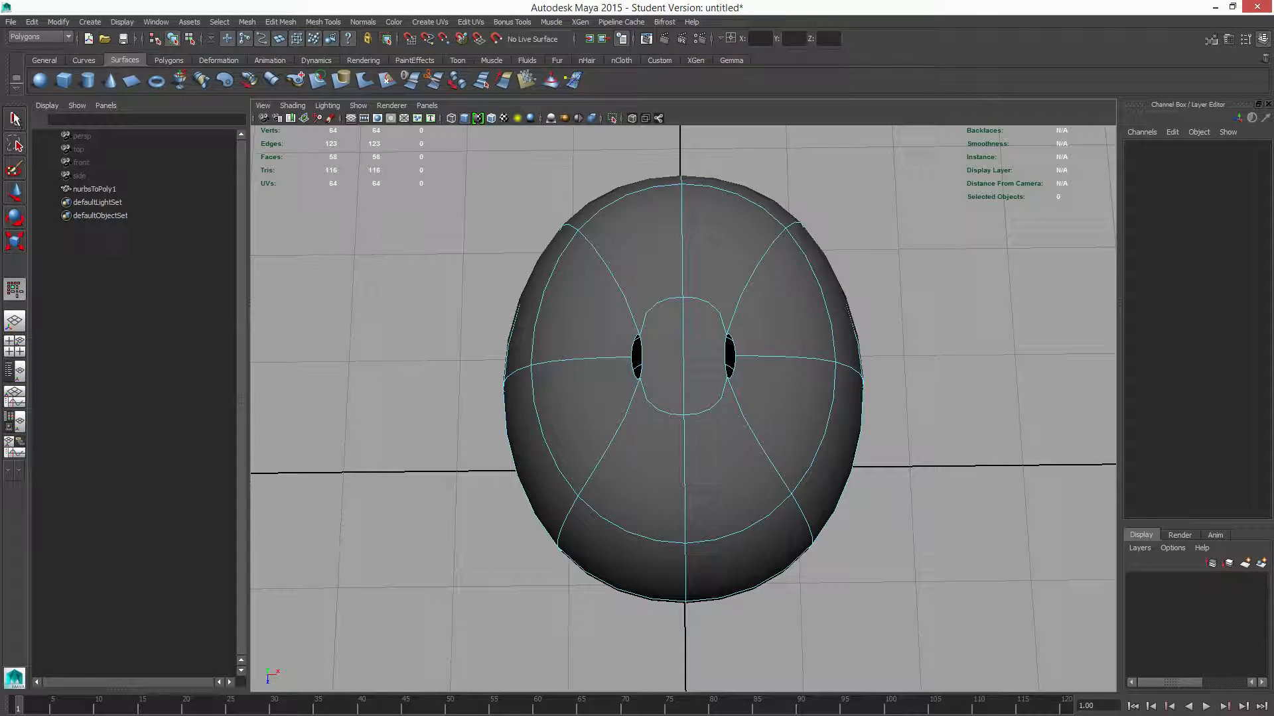
Step: Return to Object Mode, select the head and set the bridge's Divisions to 1
right_drag(715, 256, 768, 239)
click(737, 282)
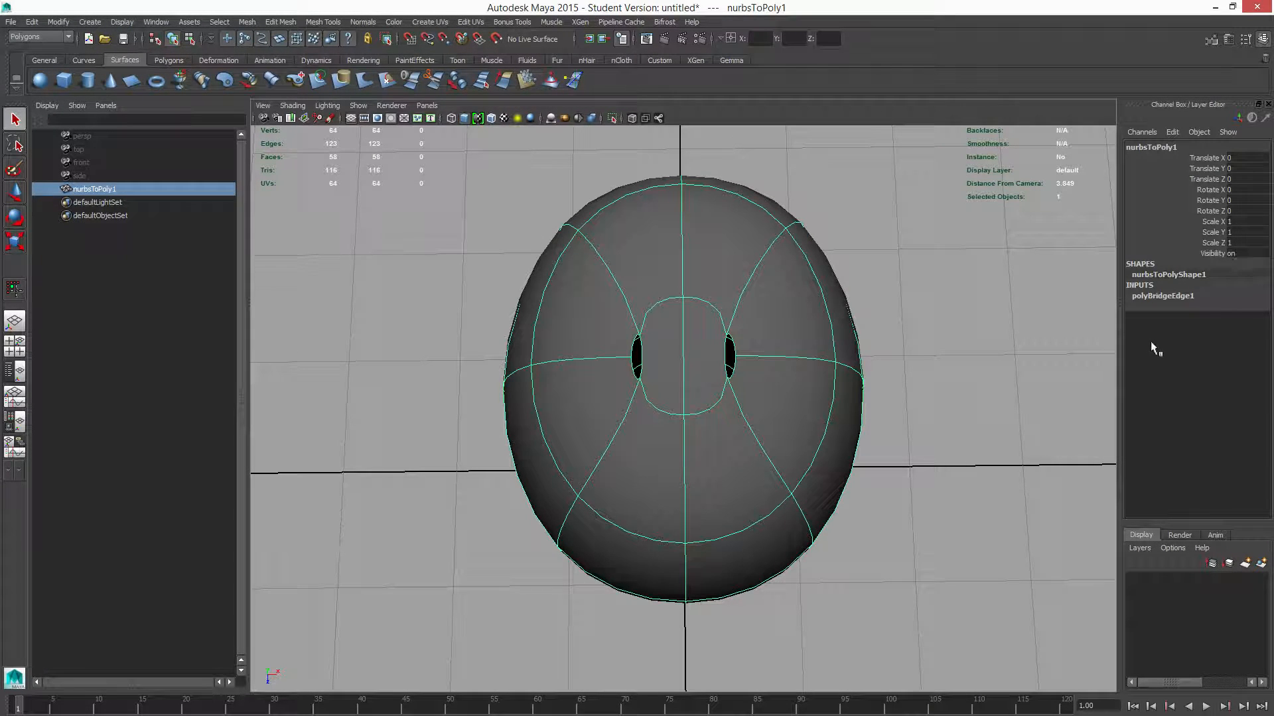
click(1151, 298)
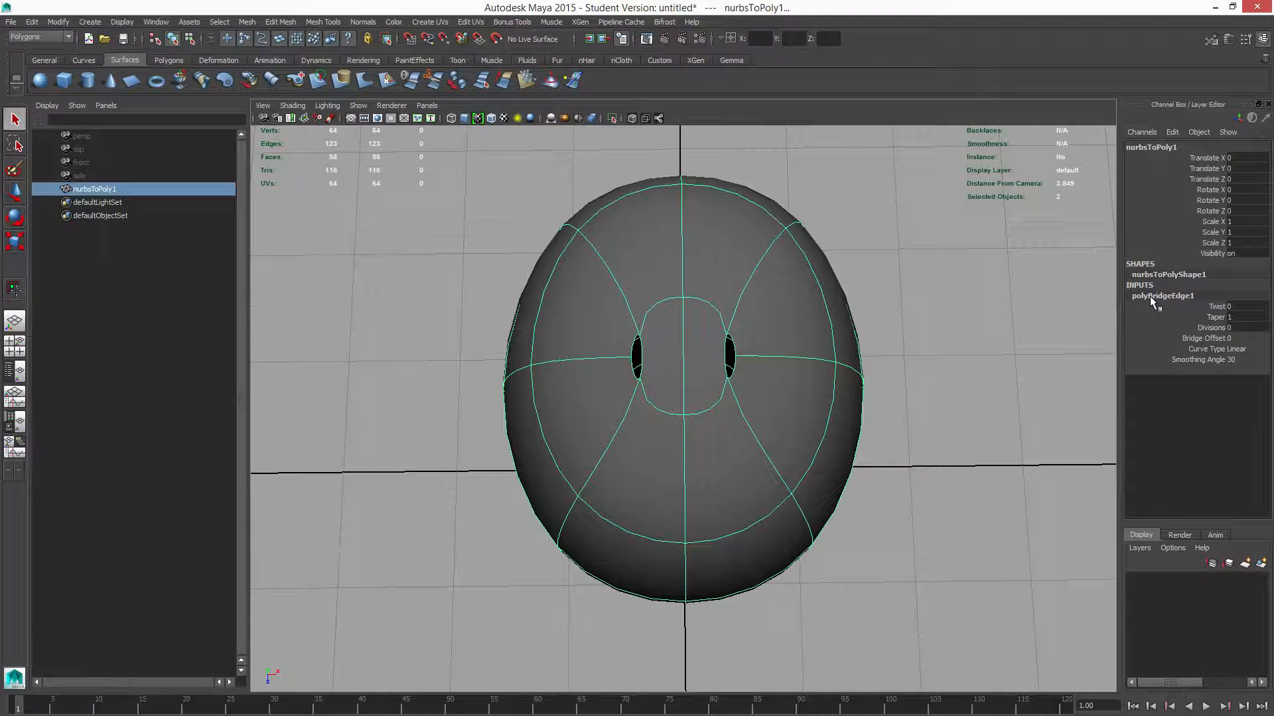
click(1211, 328)
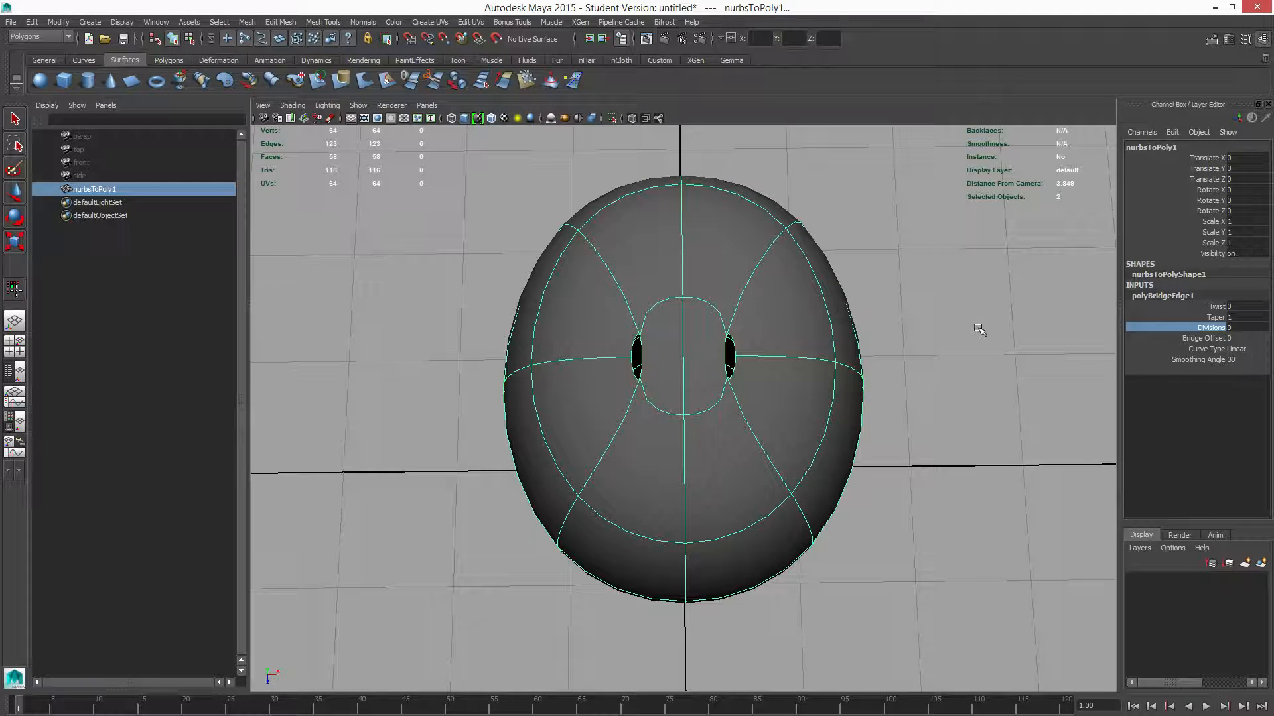
middle_drag(974, 328, 981, 327)
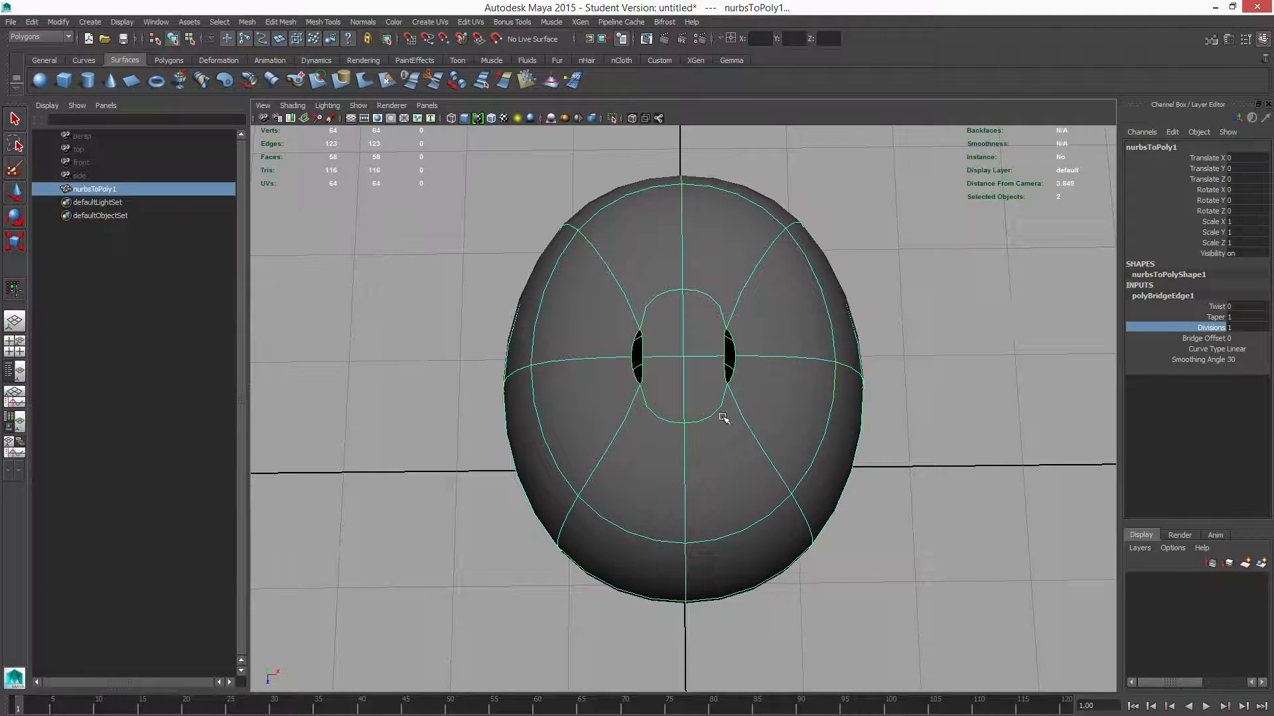
Step: Merge the two middle vertices across the right-hand gap beside the top bridge to their center
right_click(706, 264)
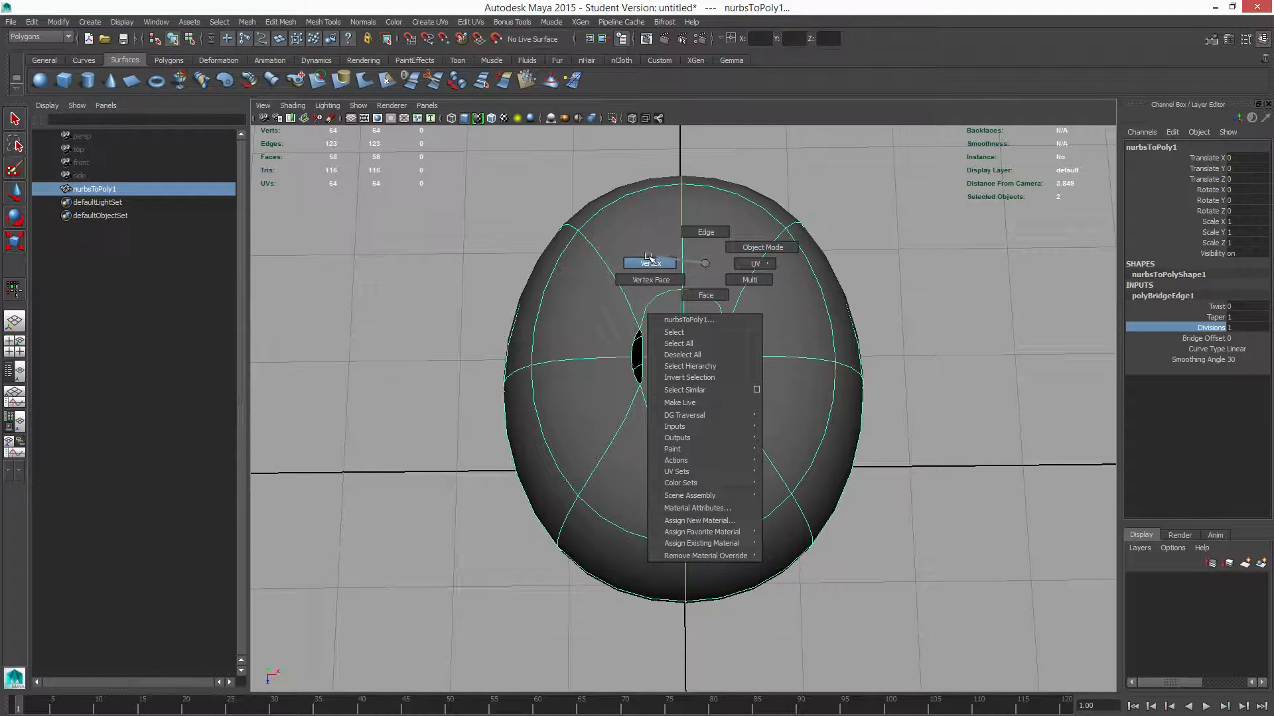
click(649, 264)
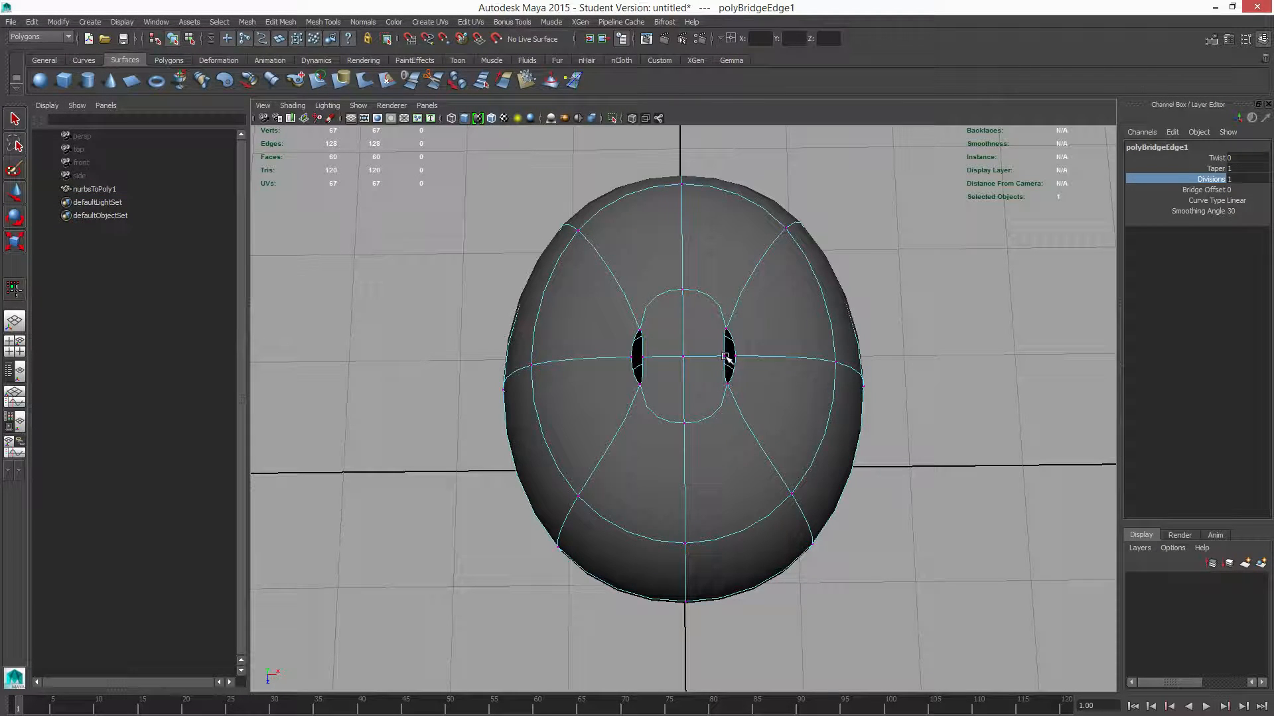
click(726, 357)
shift+click(736, 357)
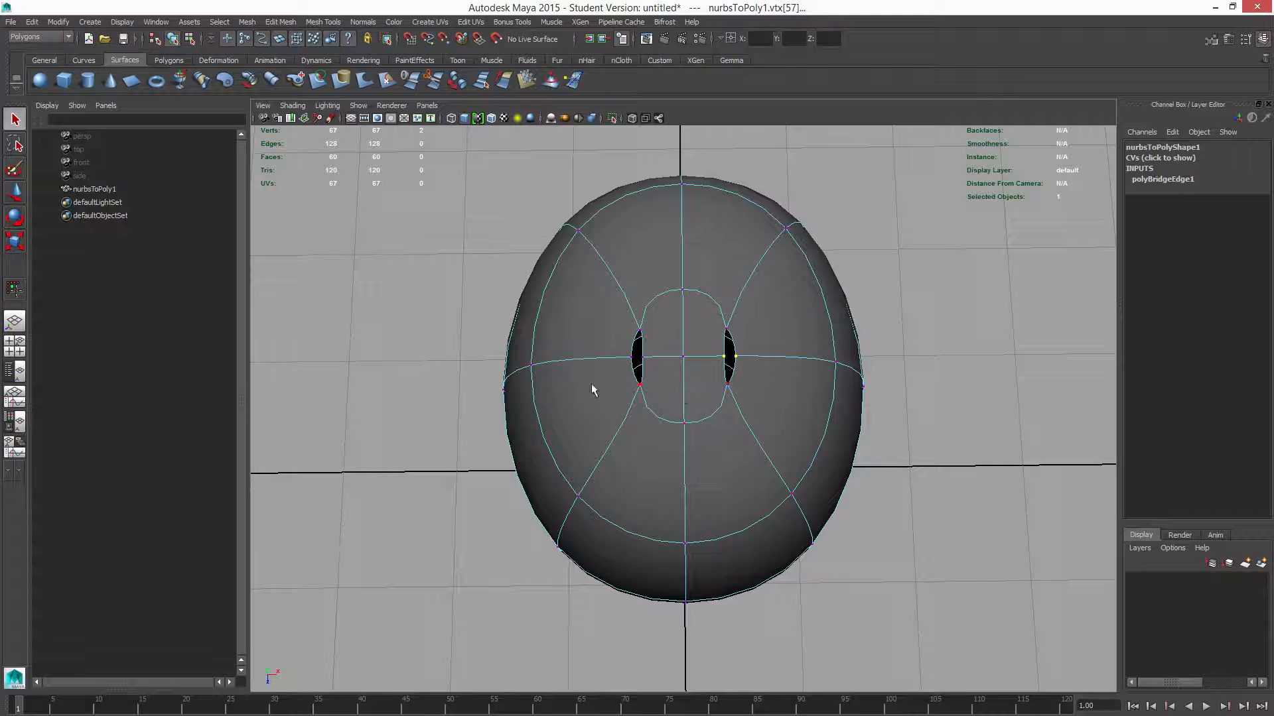
click(278, 24)
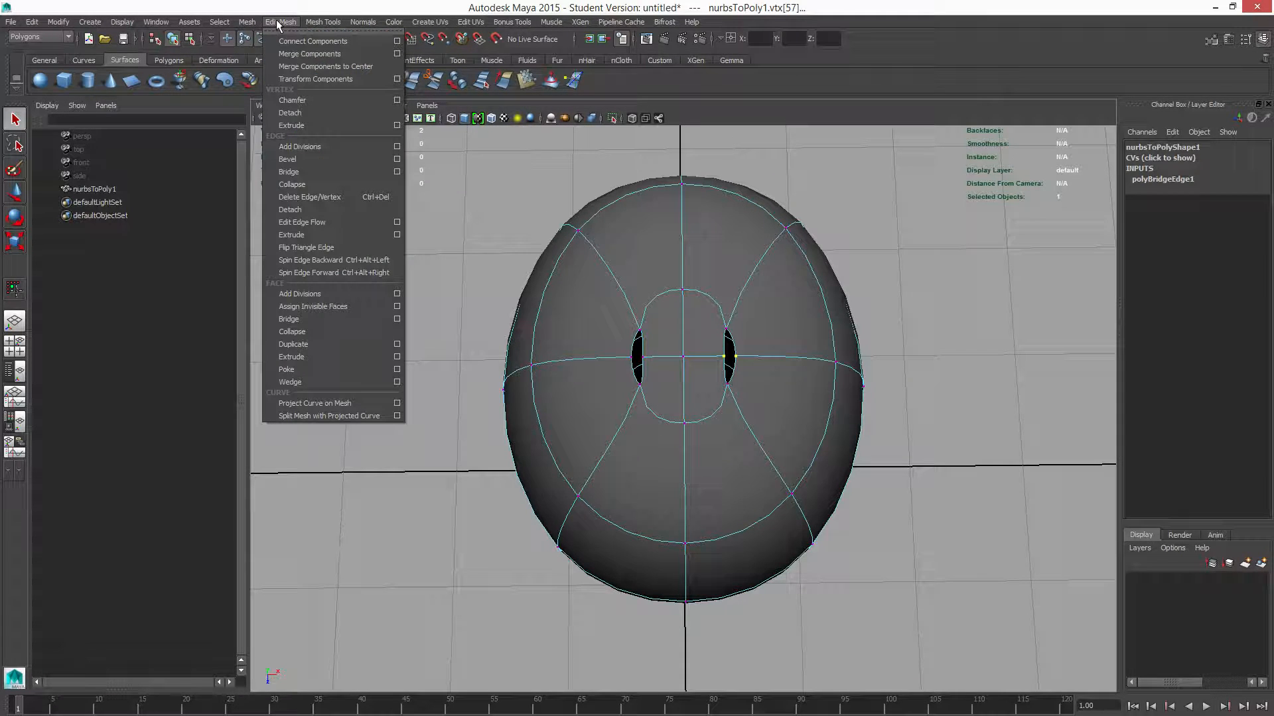
click(359, 66)
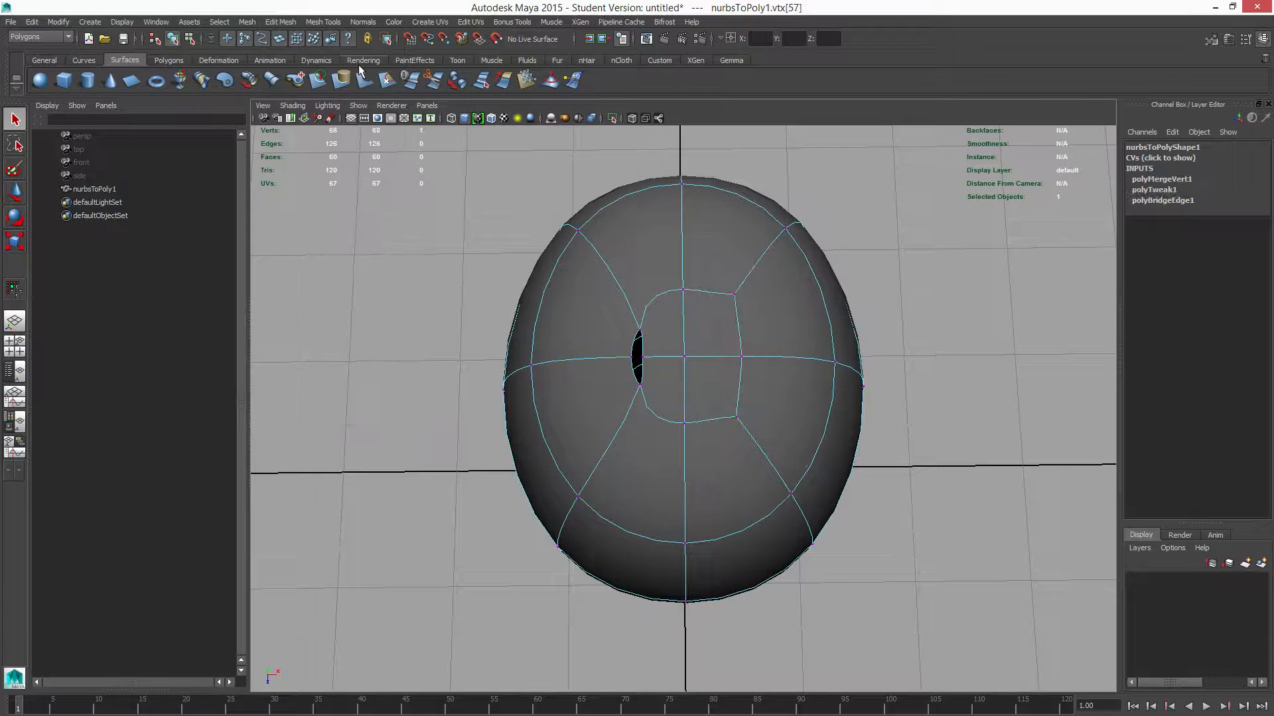
Step: Merge the two middle vertices across the left-hand gap on top of the head to their center
click(630, 362)
shift+click(649, 357)
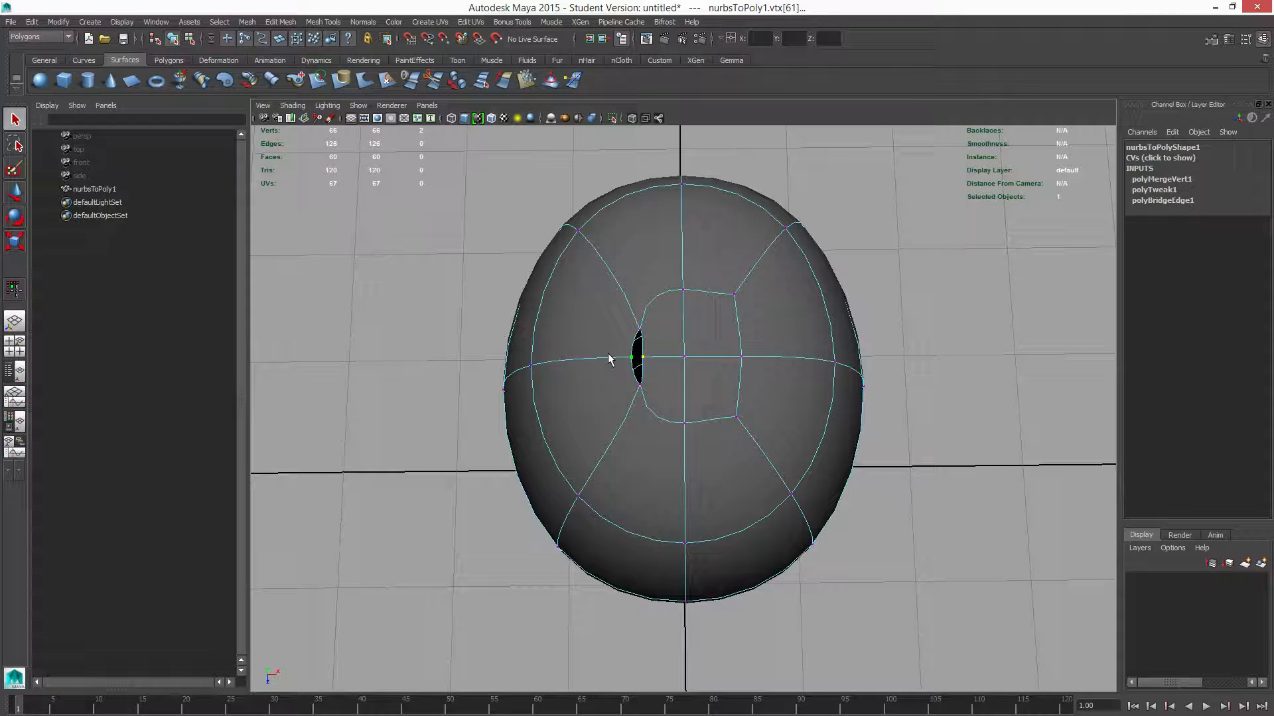
key(g)
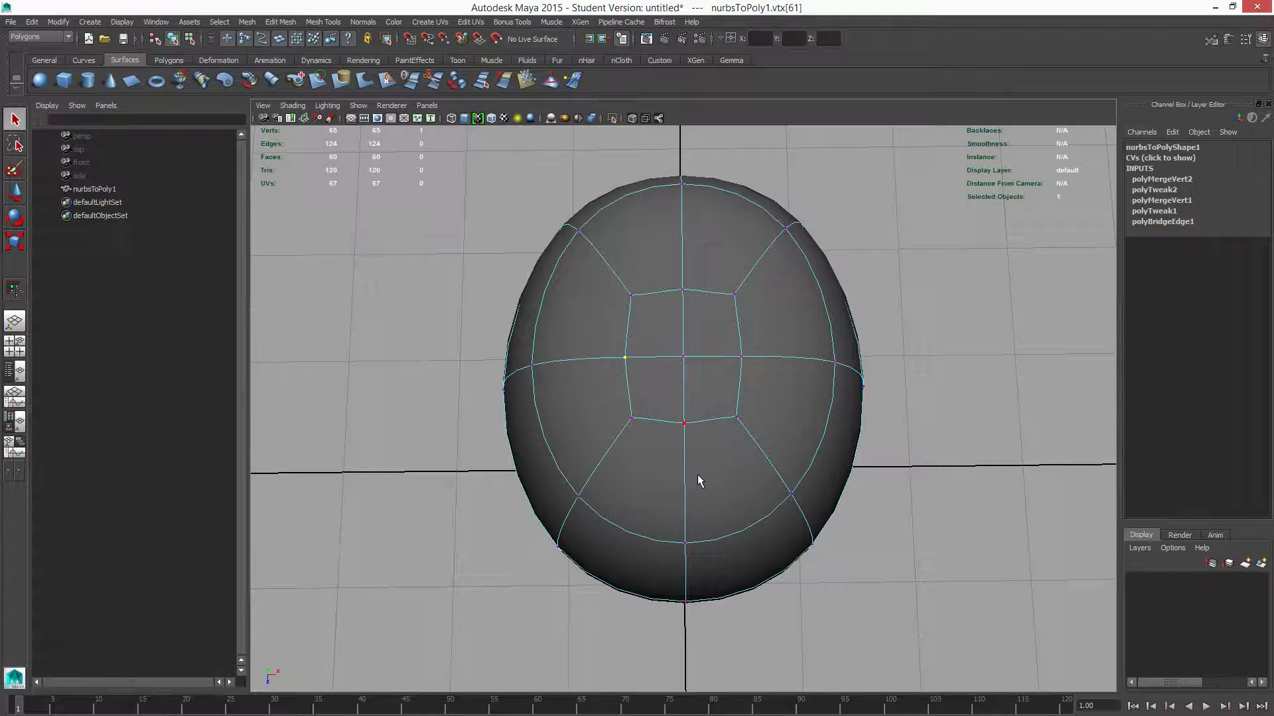
Step: On the underside of the head, scale the two front diagonal vertices of the ring around the pole farther apart sideways
alt+drag(714, 483, 558, 447)
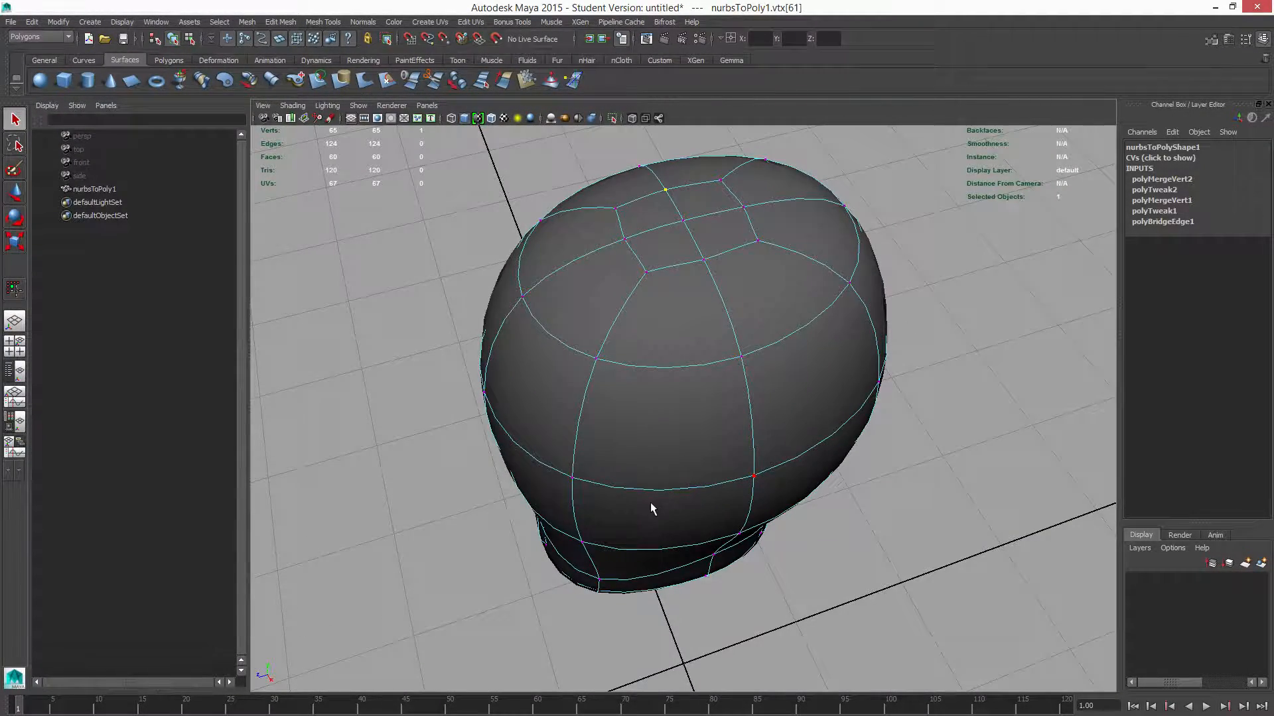
alt+drag(651, 509, 805, 369)
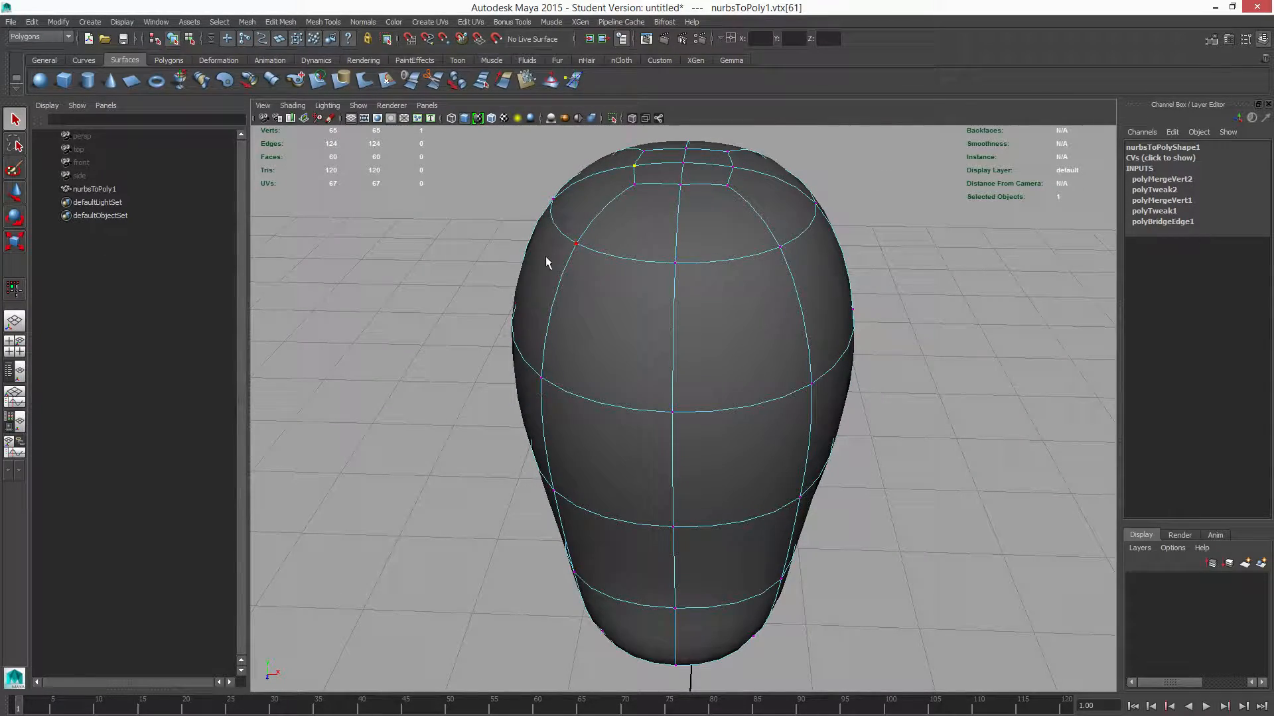
alt+drag(745, 199, 752, 162)
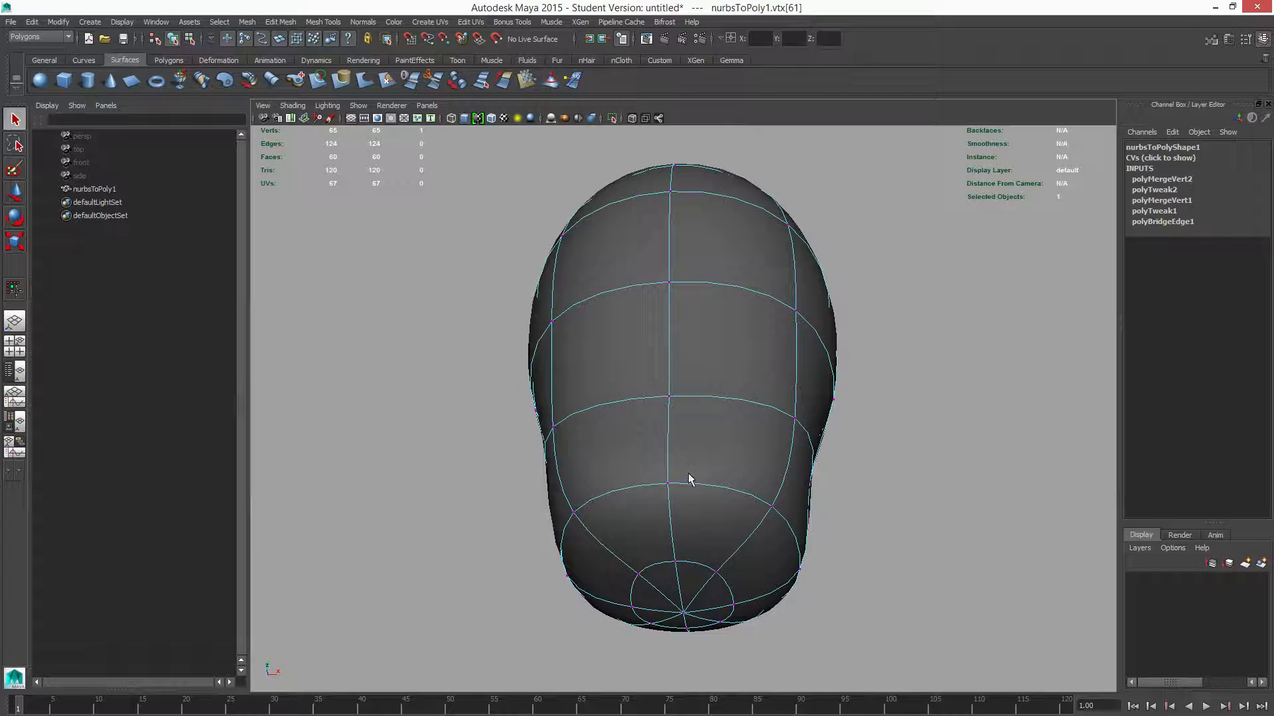
alt+drag(631, 477, 624, 349)
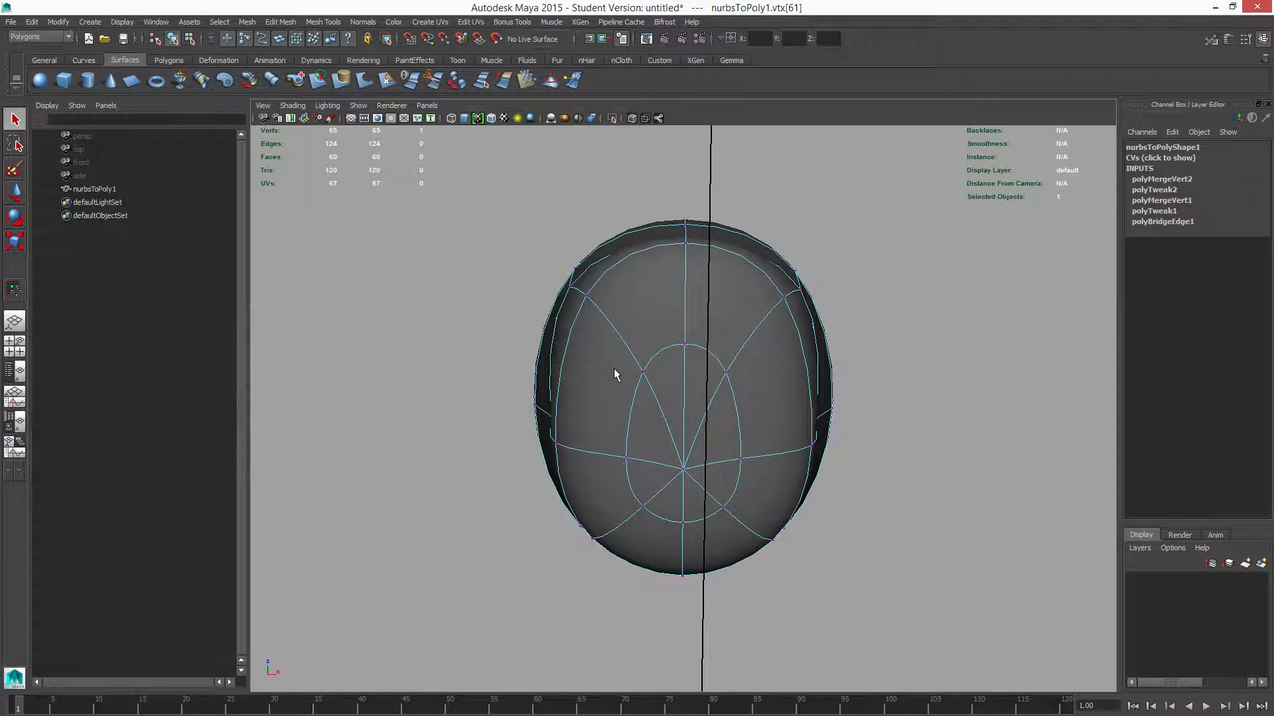
click(645, 379)
shift+click(727, 374)
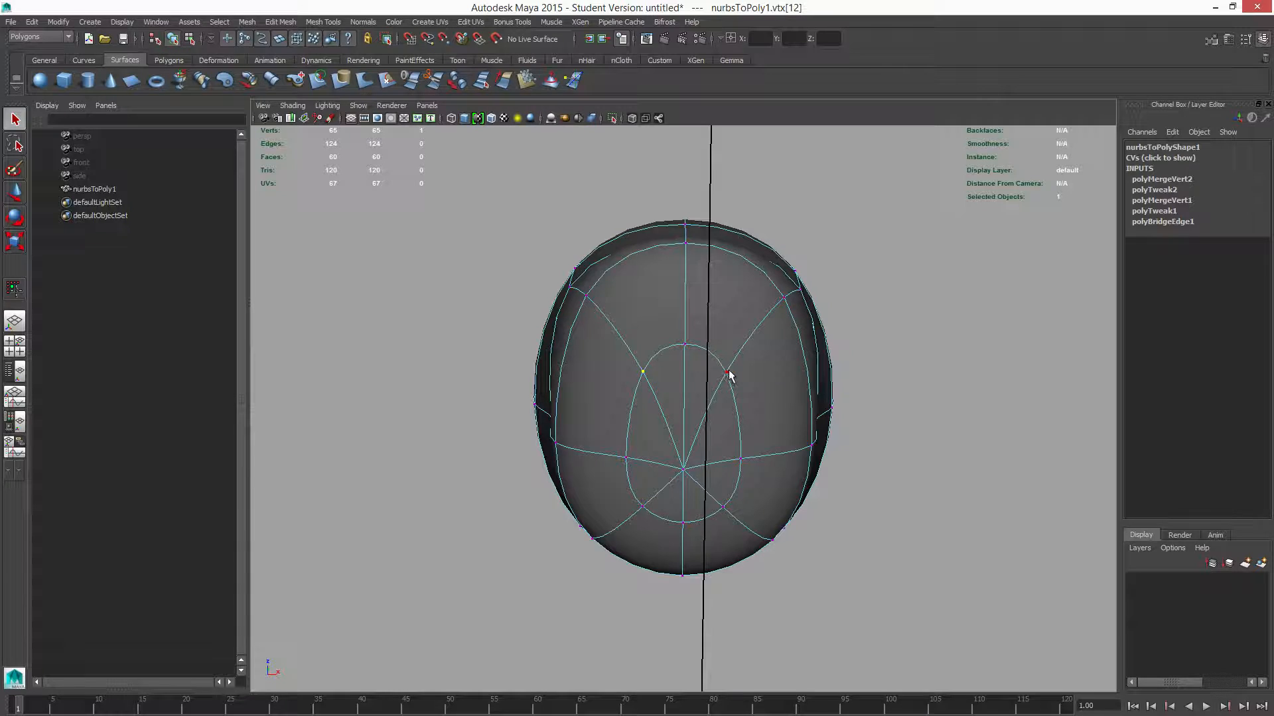
shift+click(641, 379)
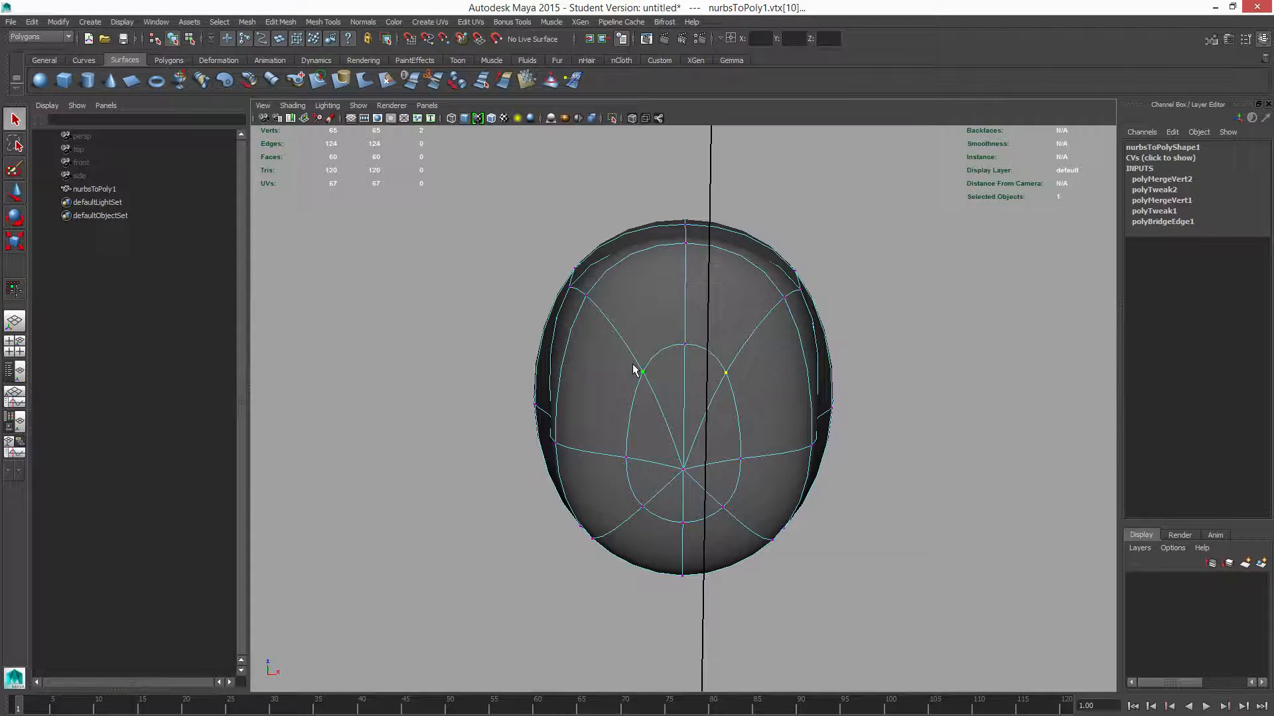
key(r)
drag(743, 359, 760, 405)
Step: Add the front middle vertex to the selection and move the three front ring vertices back slightly toward the bottom pole
shift+click(686, 345)
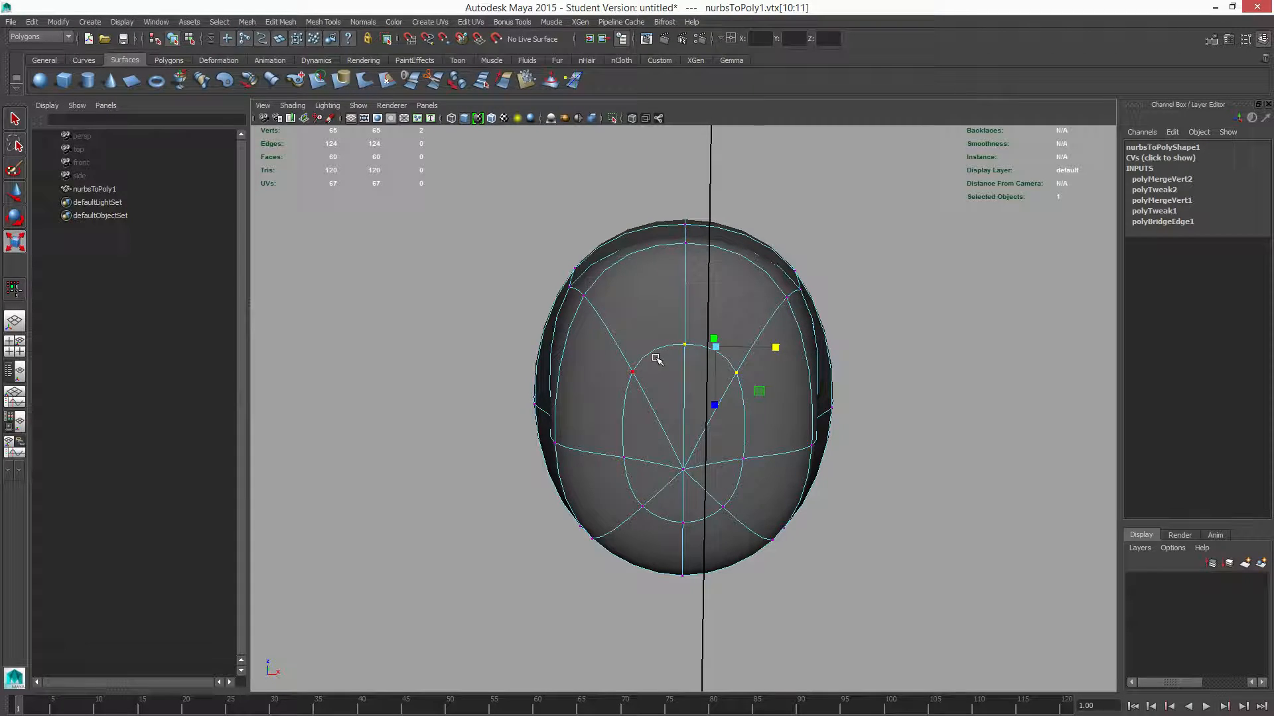
shift+click(631, 374)
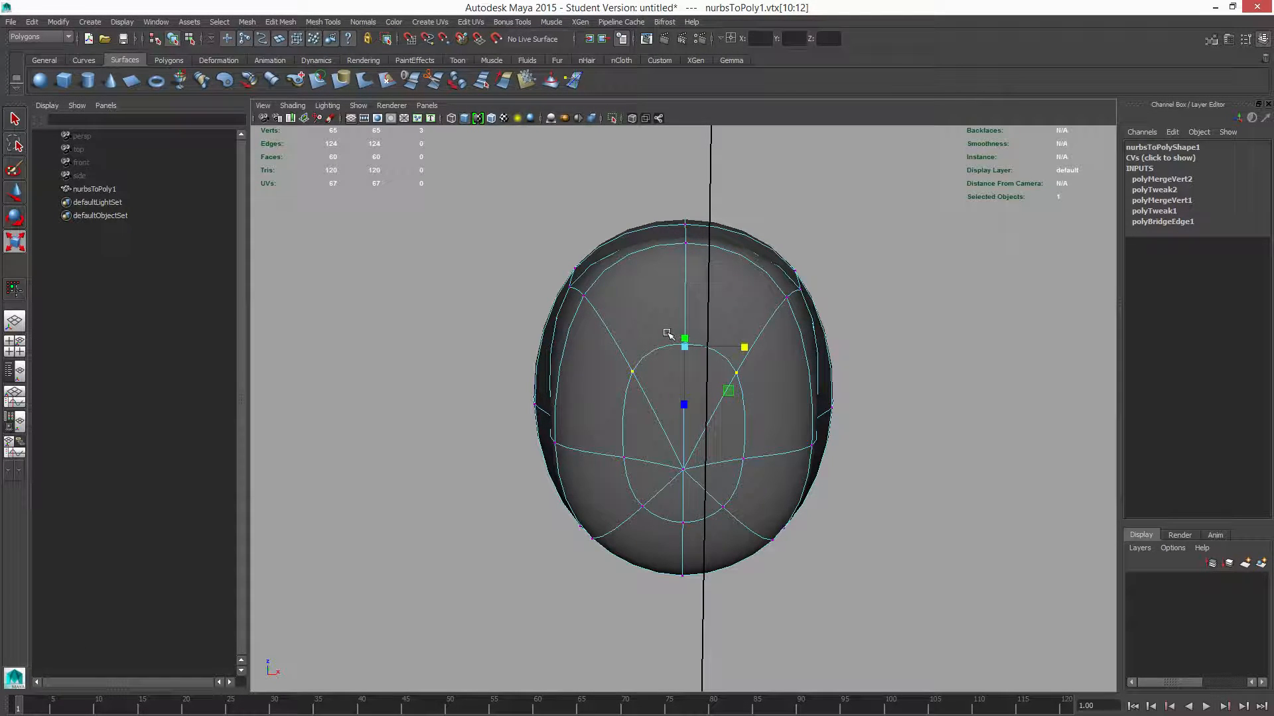
key(w)
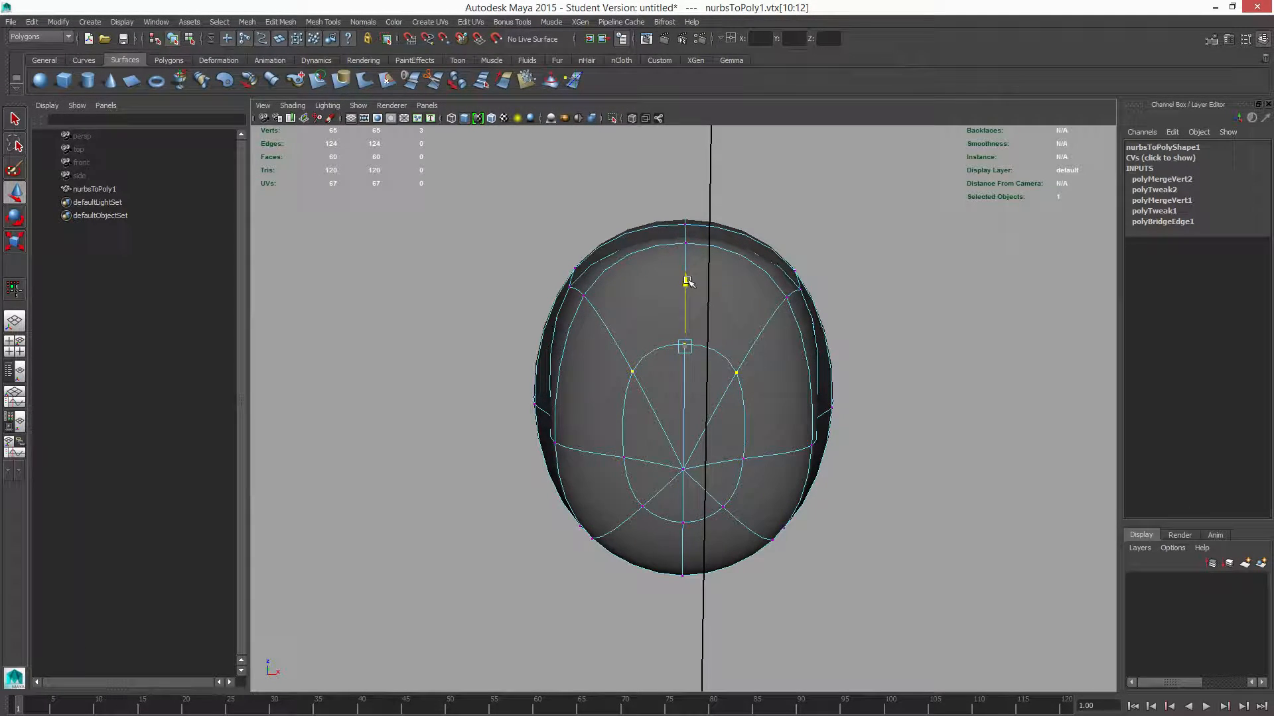
drag(687, 285, 688, 304)
click(684, 471)
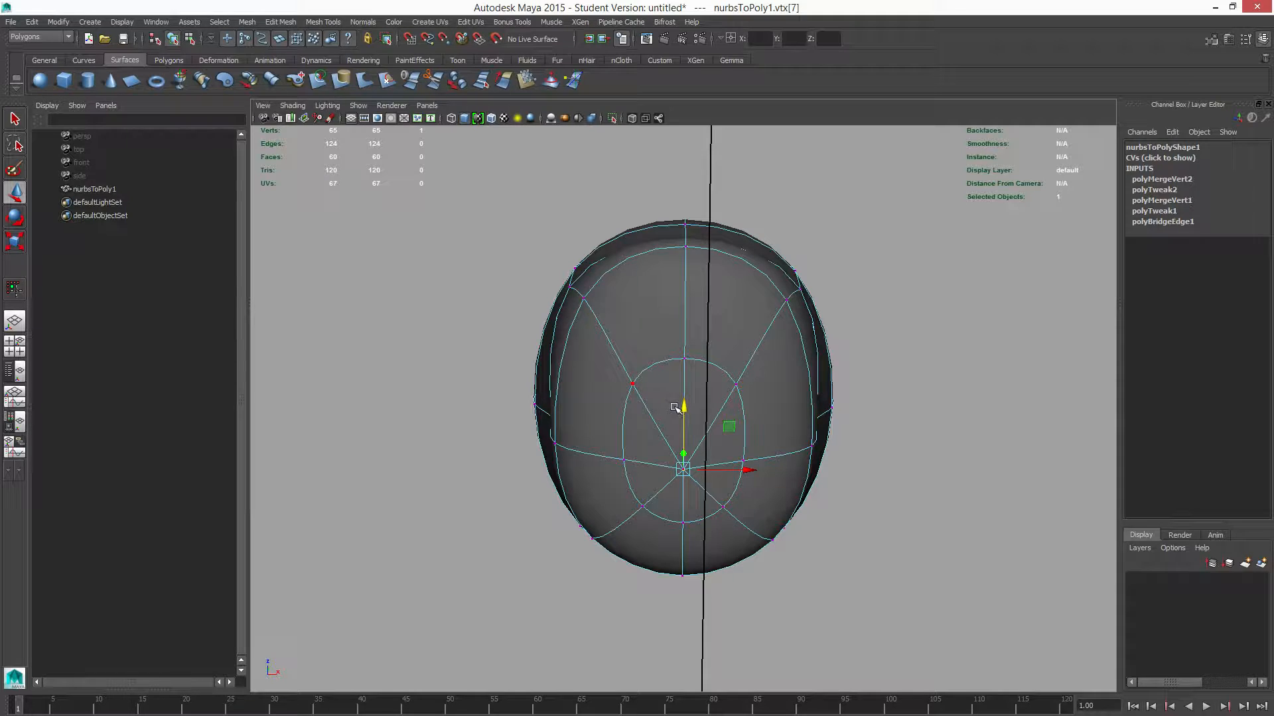
drag(683, 407, 686, 408)
Step: Delete the full ring of triangular faces around the pole on the underside of the head
right_drag(664, 400, 672, 389)
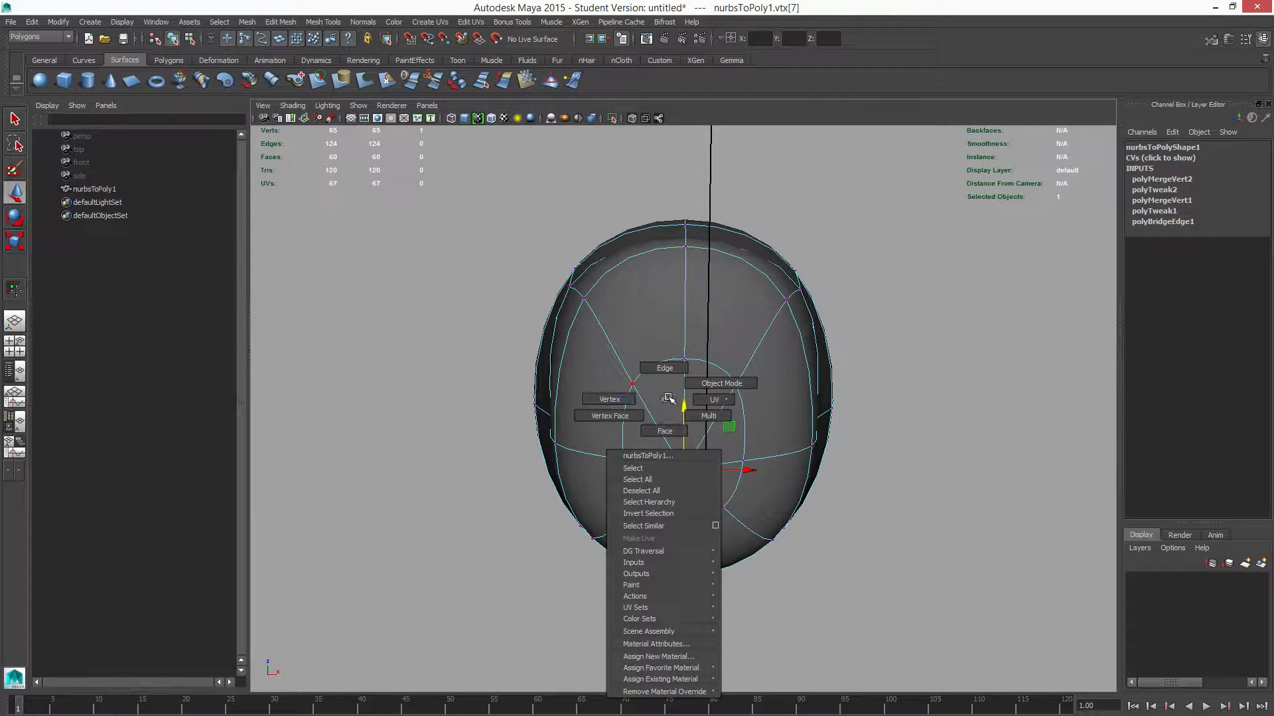
click(664, 431)
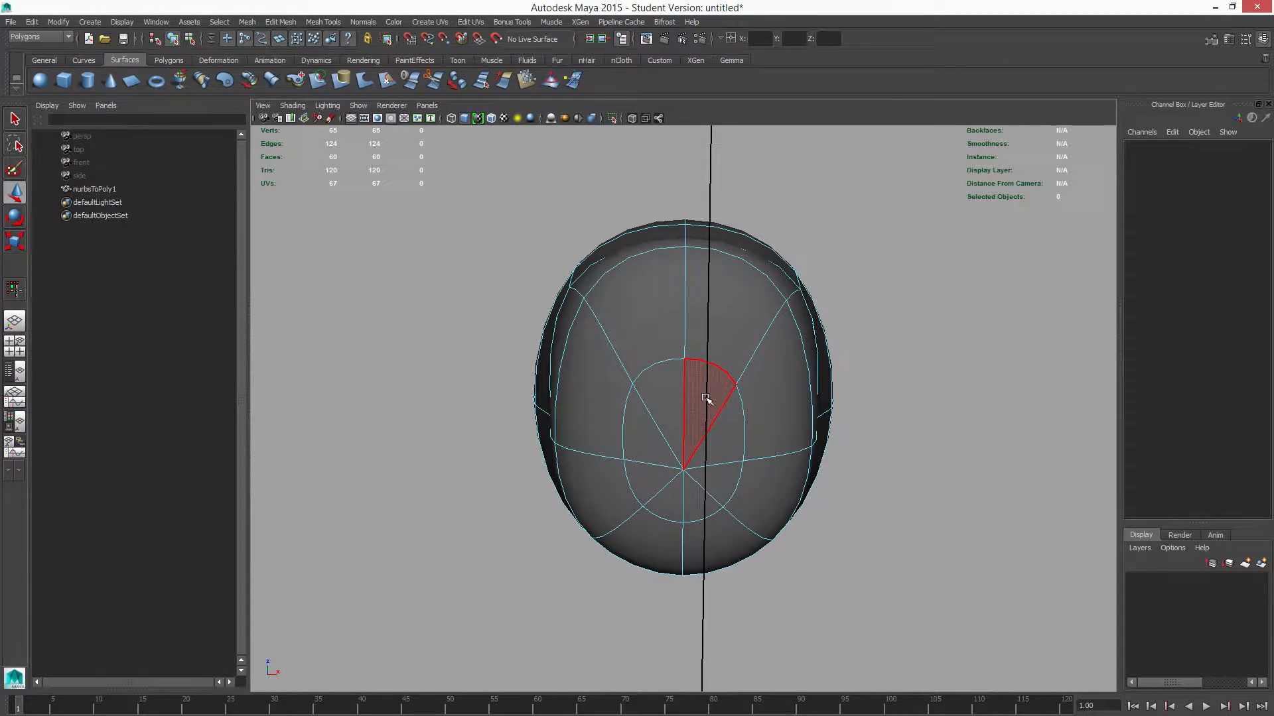
click(706, 398)
shift+double_click(720, 438)
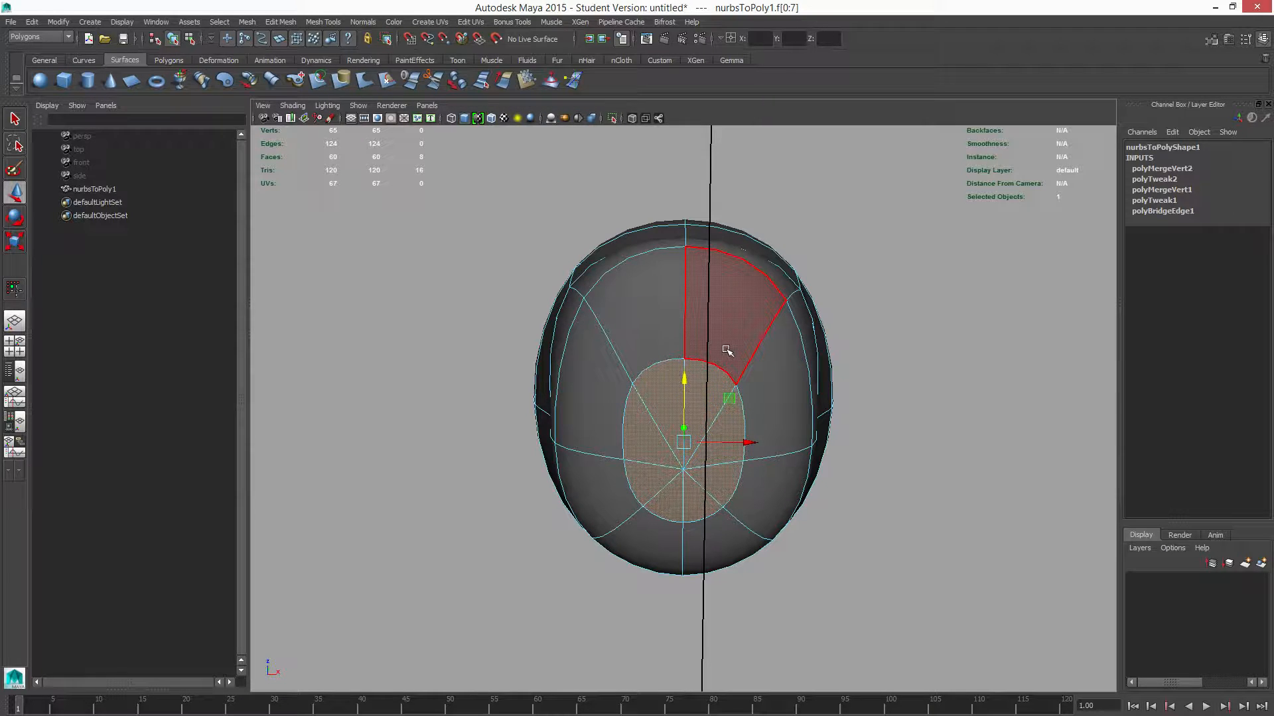
key(Delete)
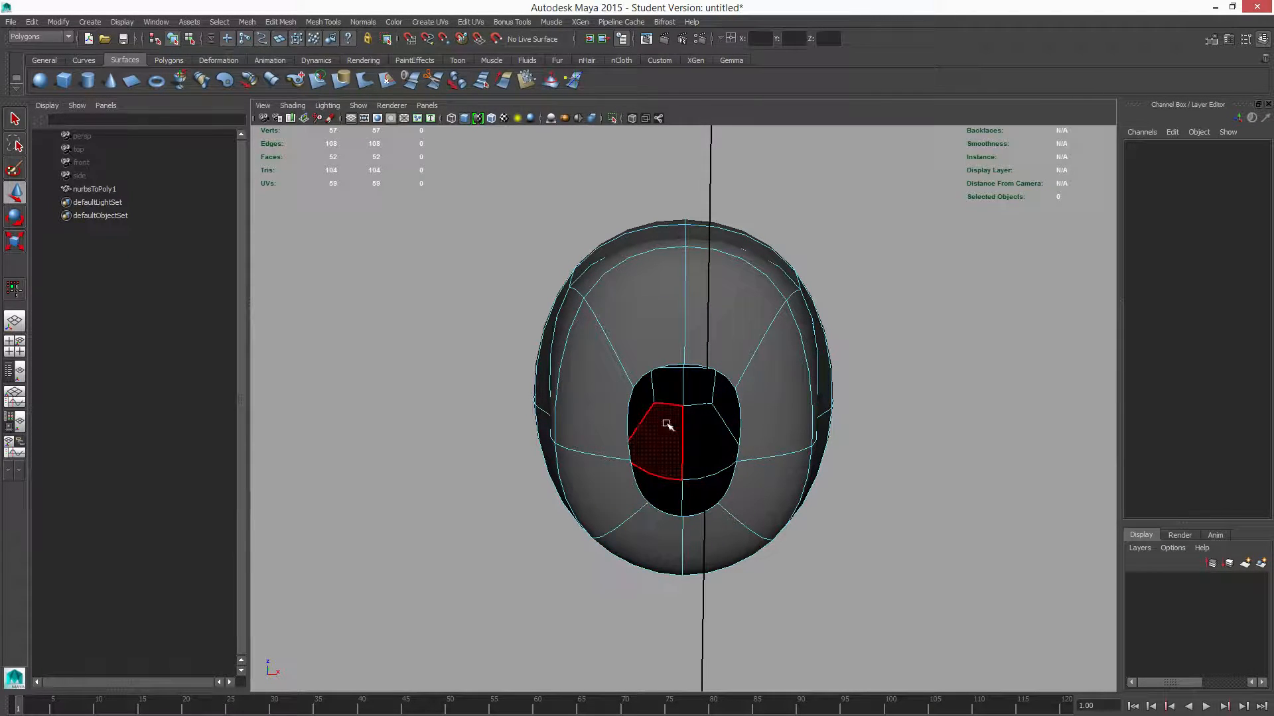
Step: Bridge the two front border edges of the bottom hole to the two back ones
right_drag(683, 309, 685, 277)
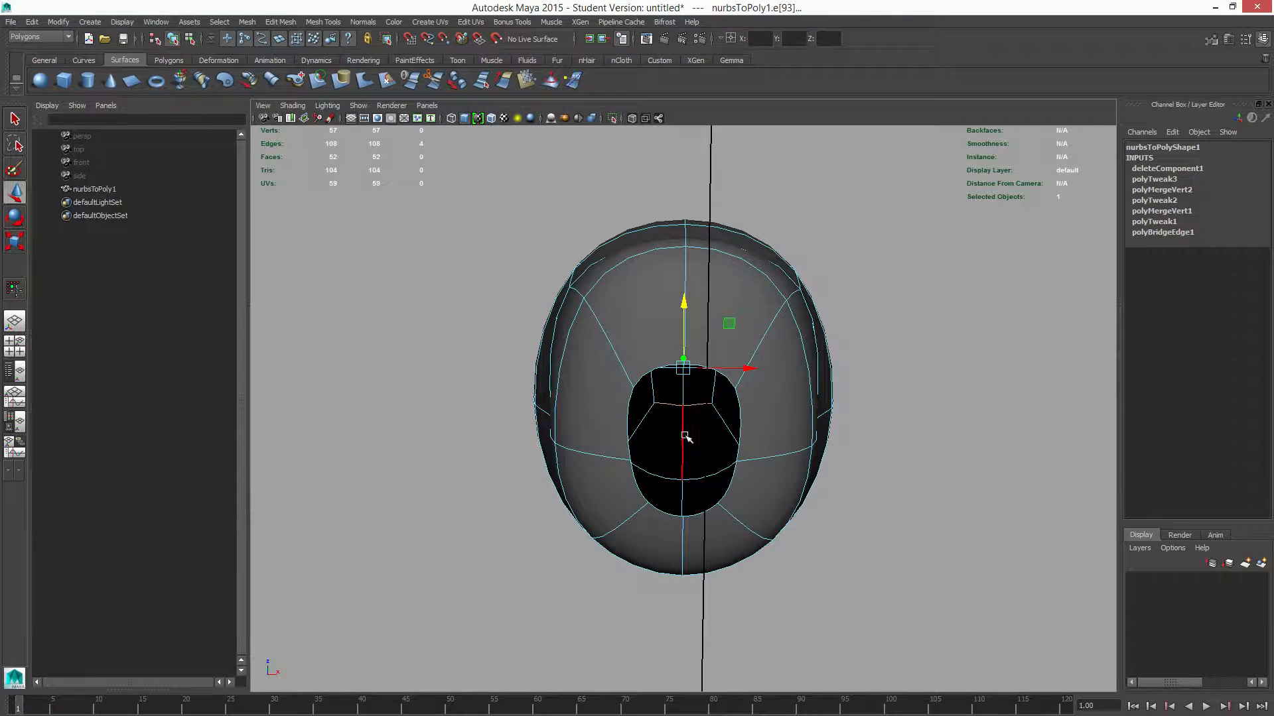
click(641, 371)
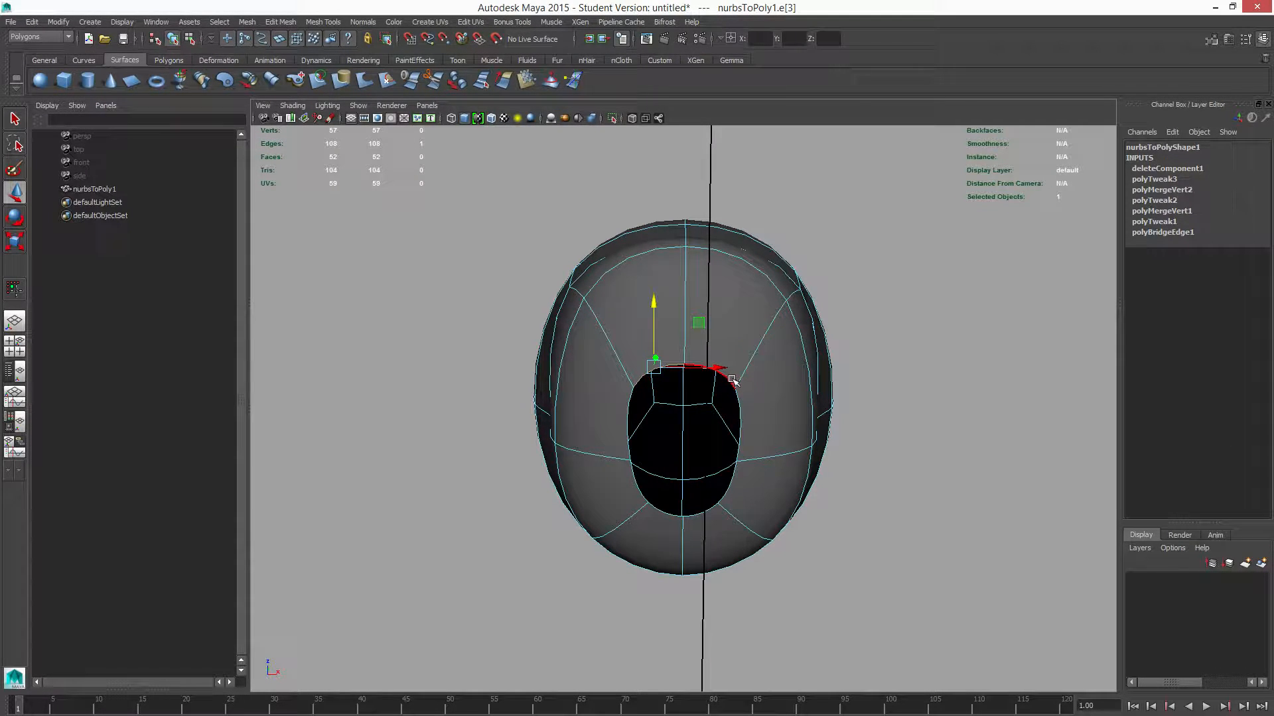
shift+click(729, 377)
shift+click(659, 522)
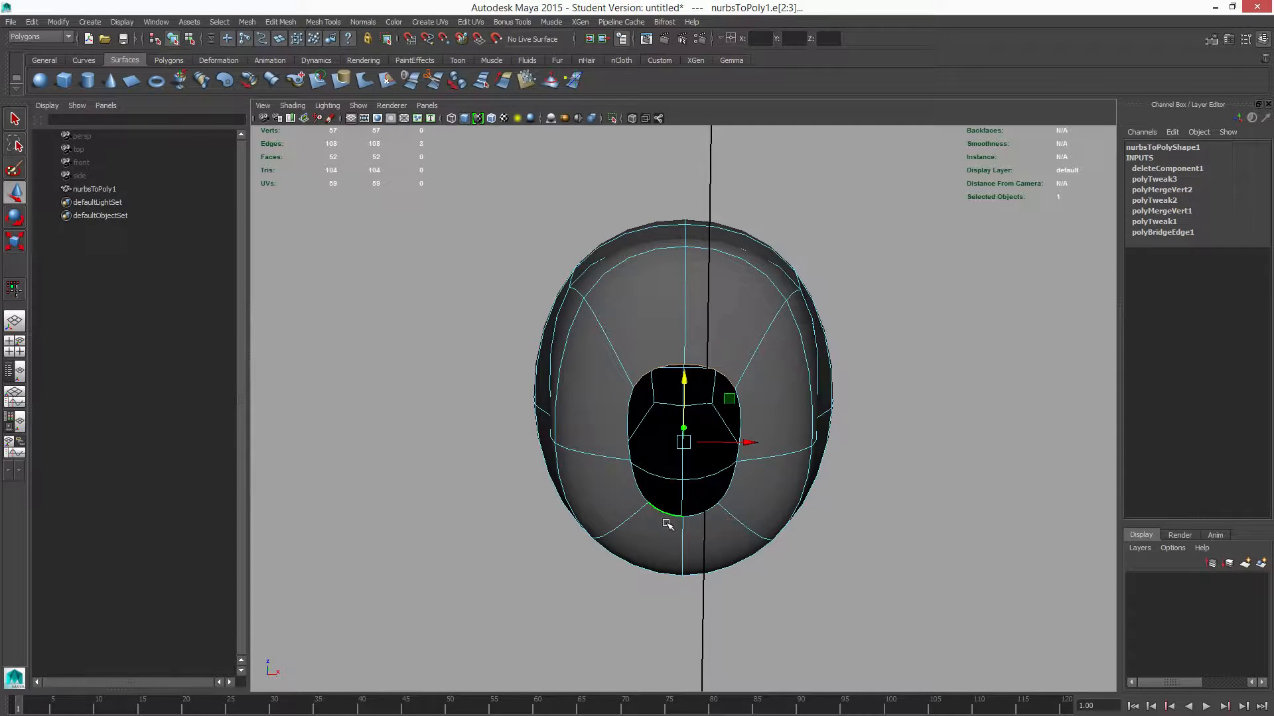
shift+click(706, 516)
click(327, 22)
click(336, 96)
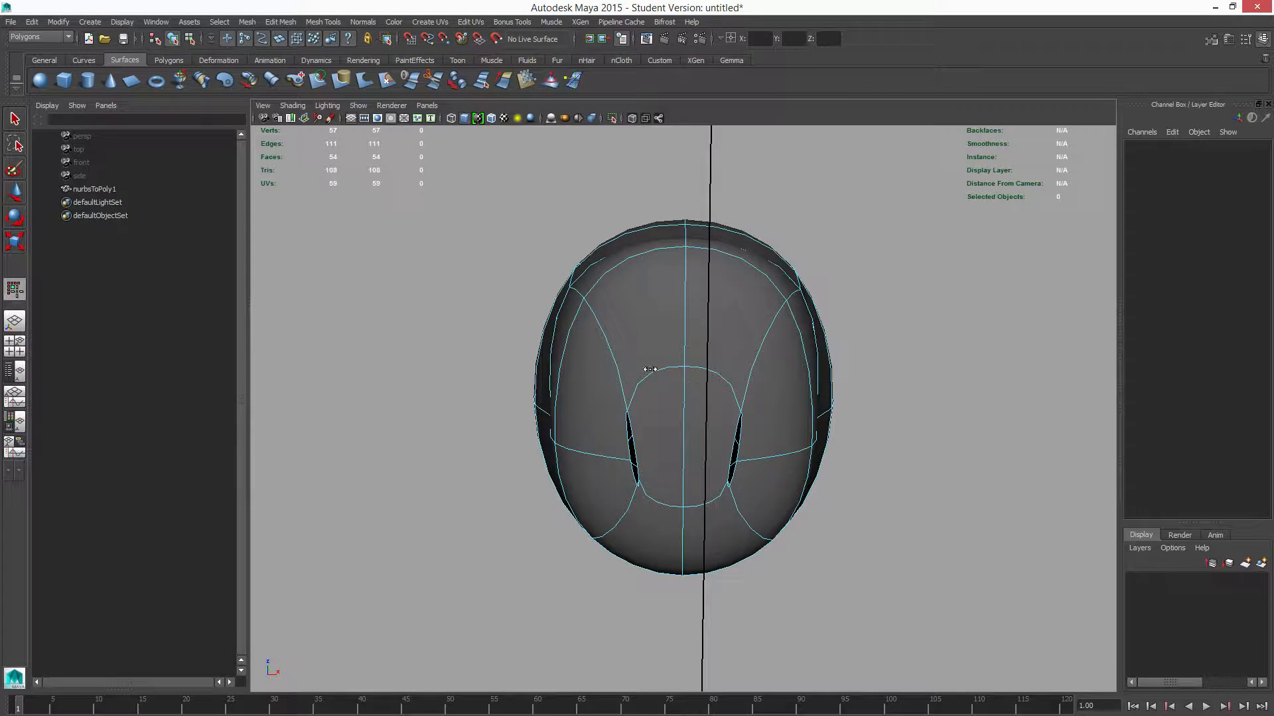
Step: Return to Object Mode, select the head and set the bottom bridge's Divisions to 1
right_drag(645, 347, 707, 314)
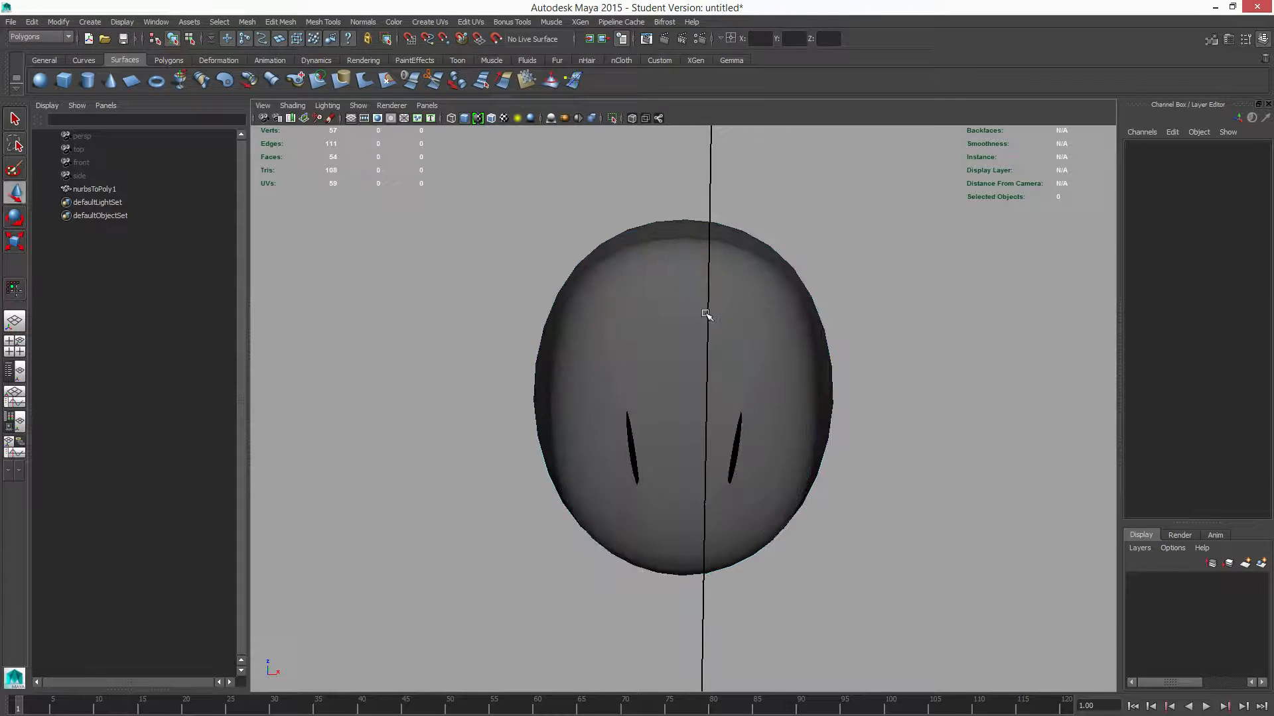
click(733, 357)
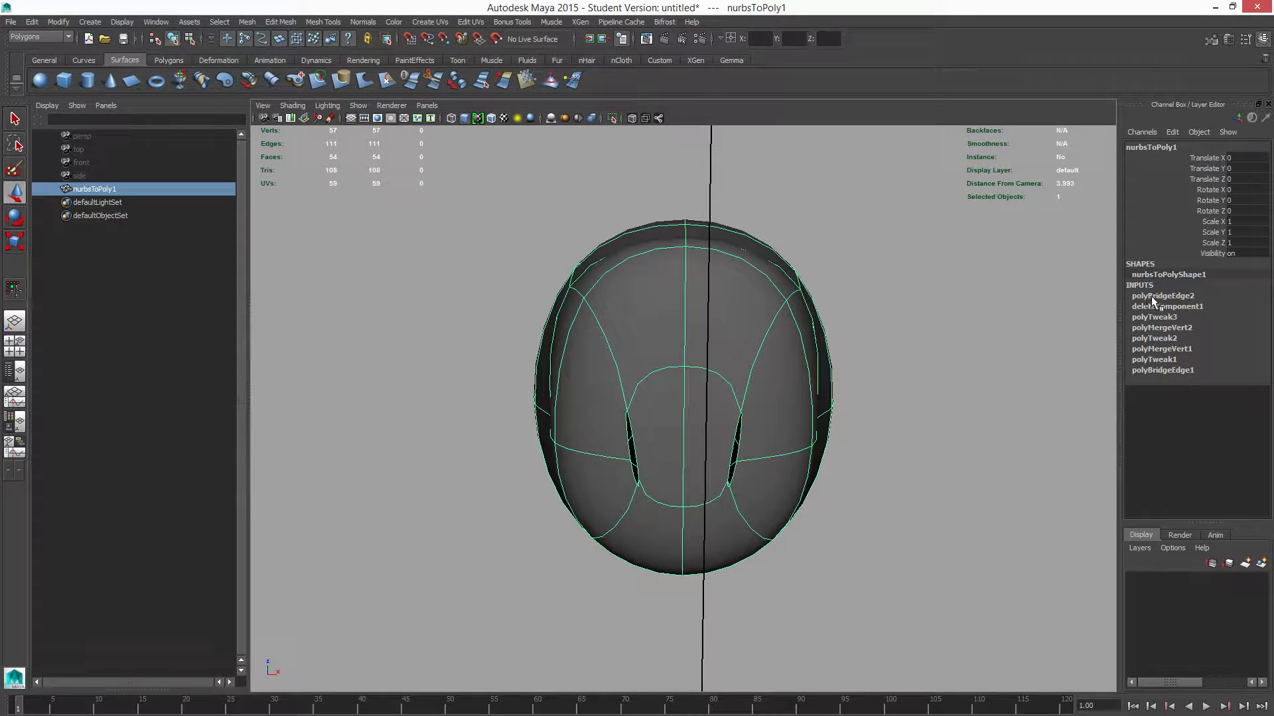
click(1155, 296)
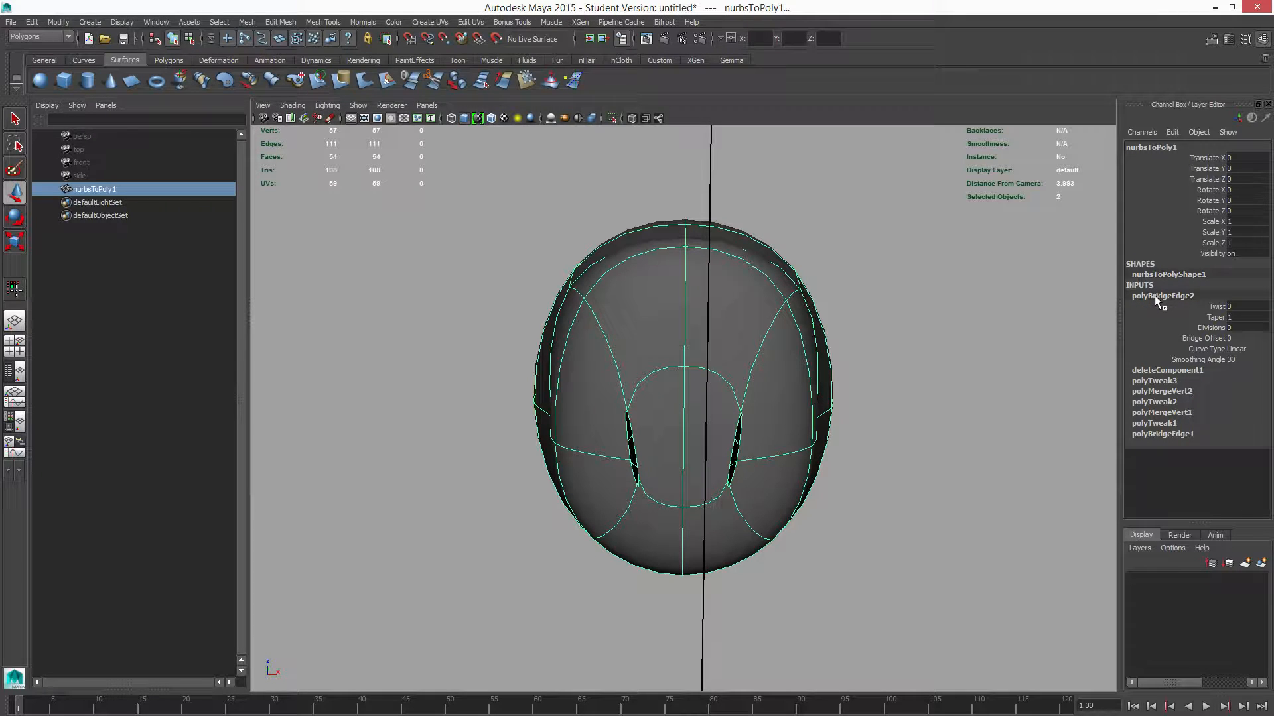
click(1210, 327)
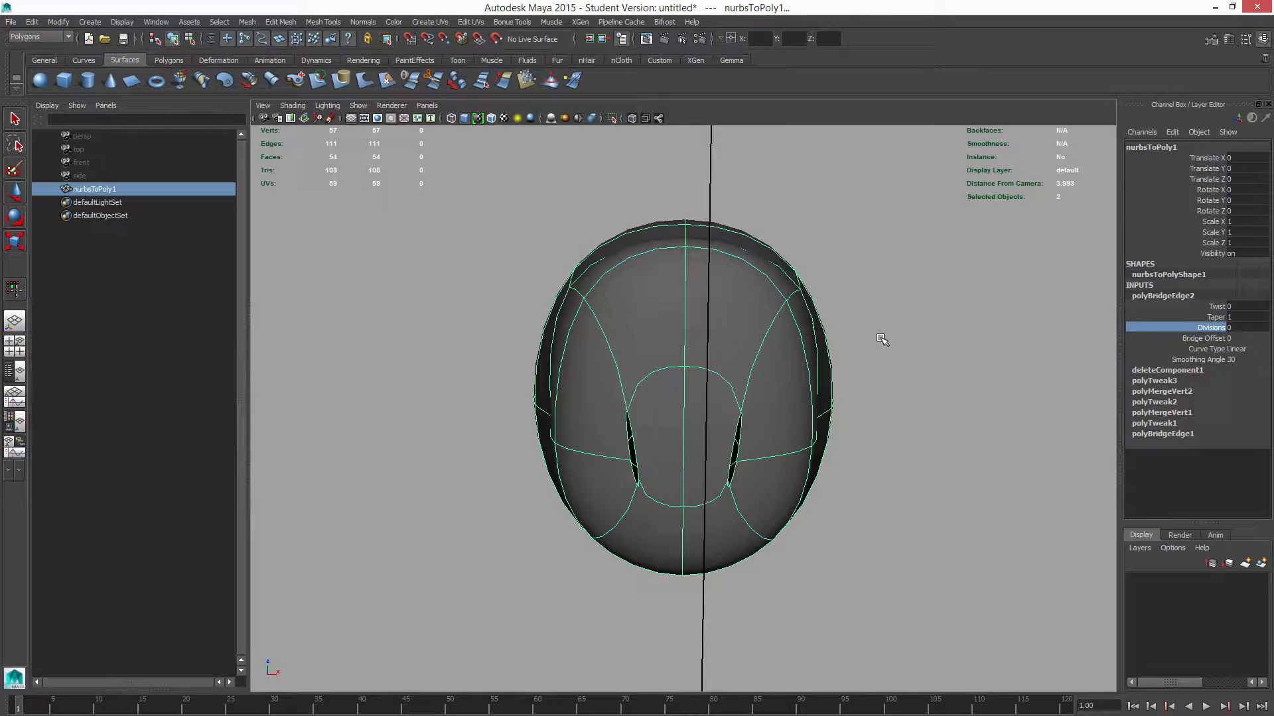
middle_drag(881, 337, 888, 336)
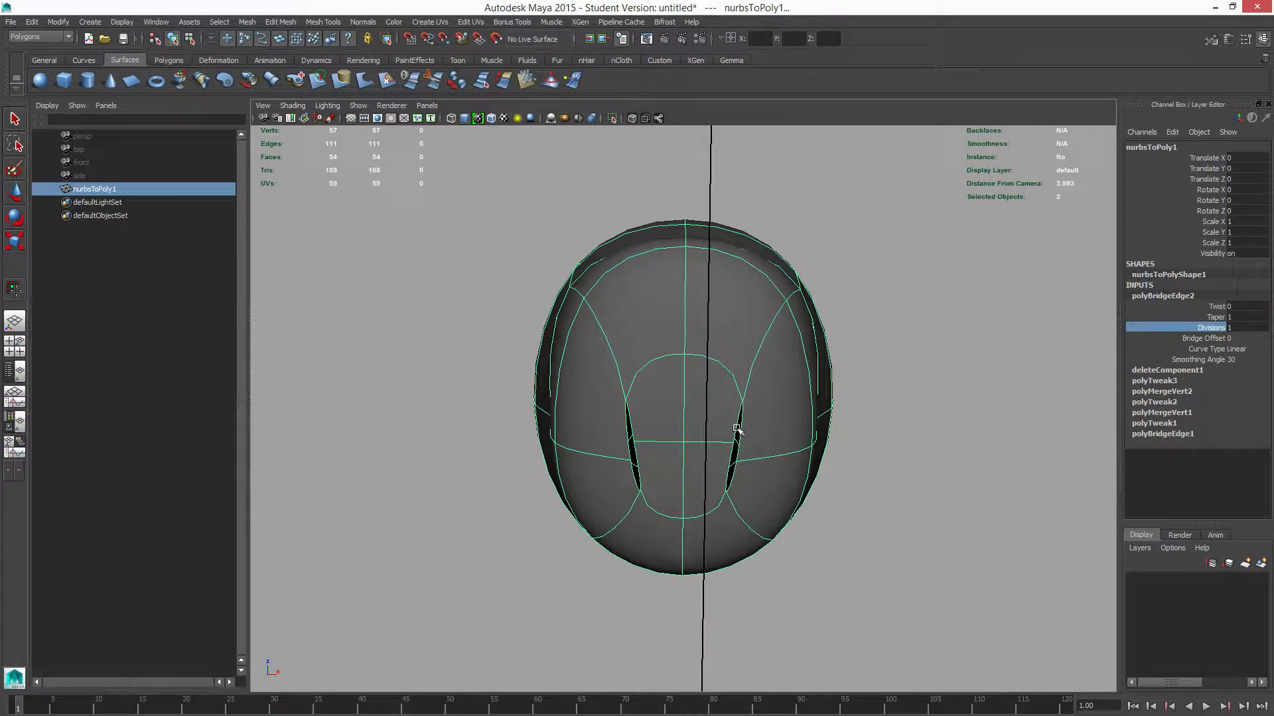
Step: Merge the two middle vertices across the right-hand gap beside the bottom bridge to their center
right_drag(703, 364, 657, 363)
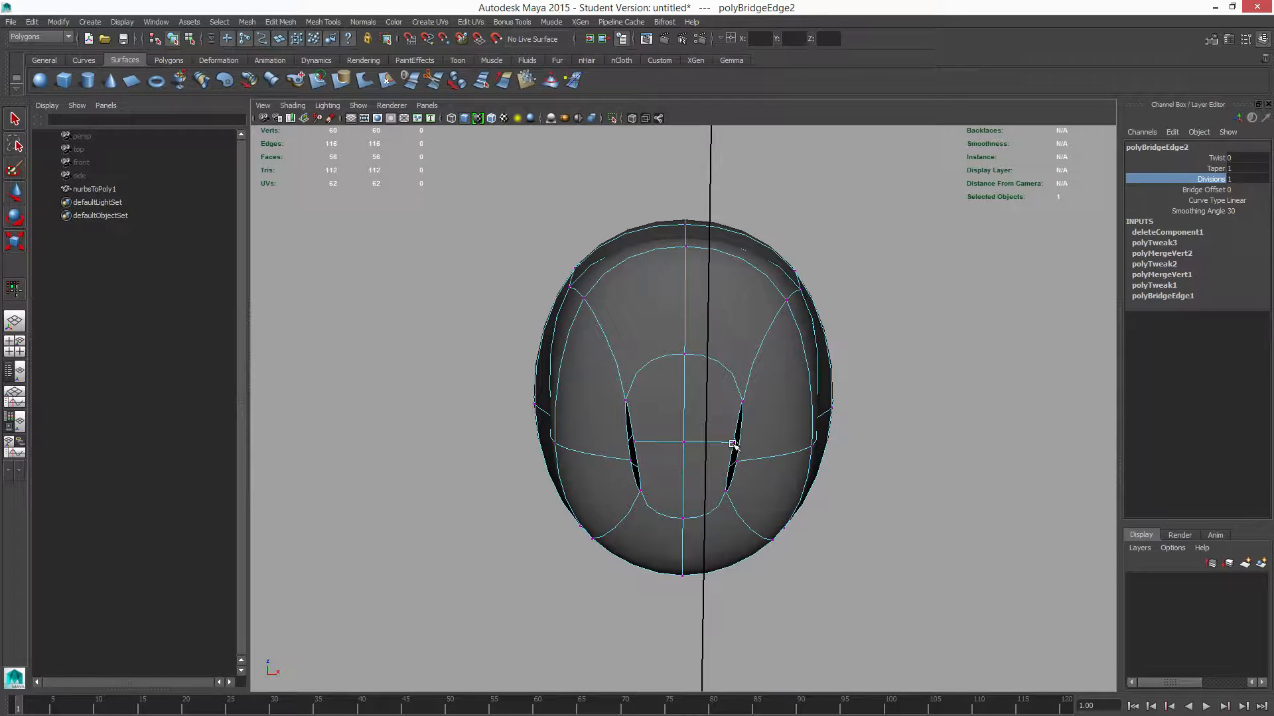
click(734, 443)
key(w)
shift+click(738, 462)
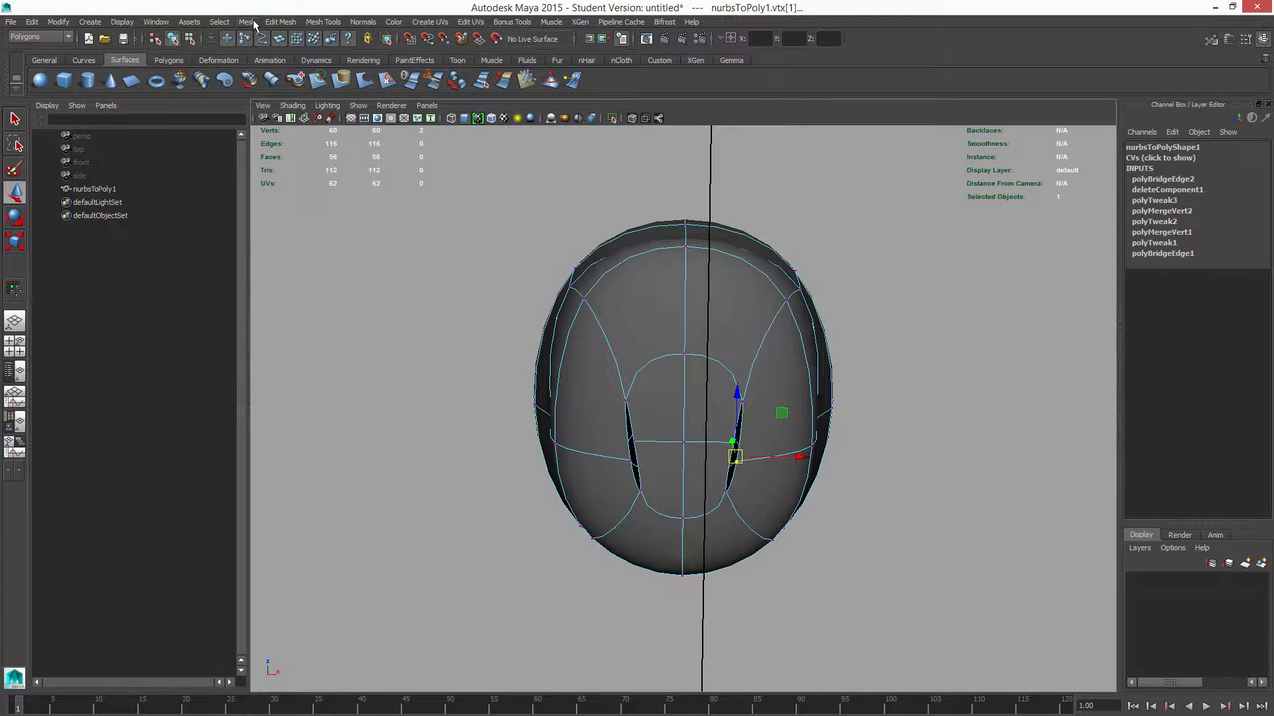
click(279, 22)
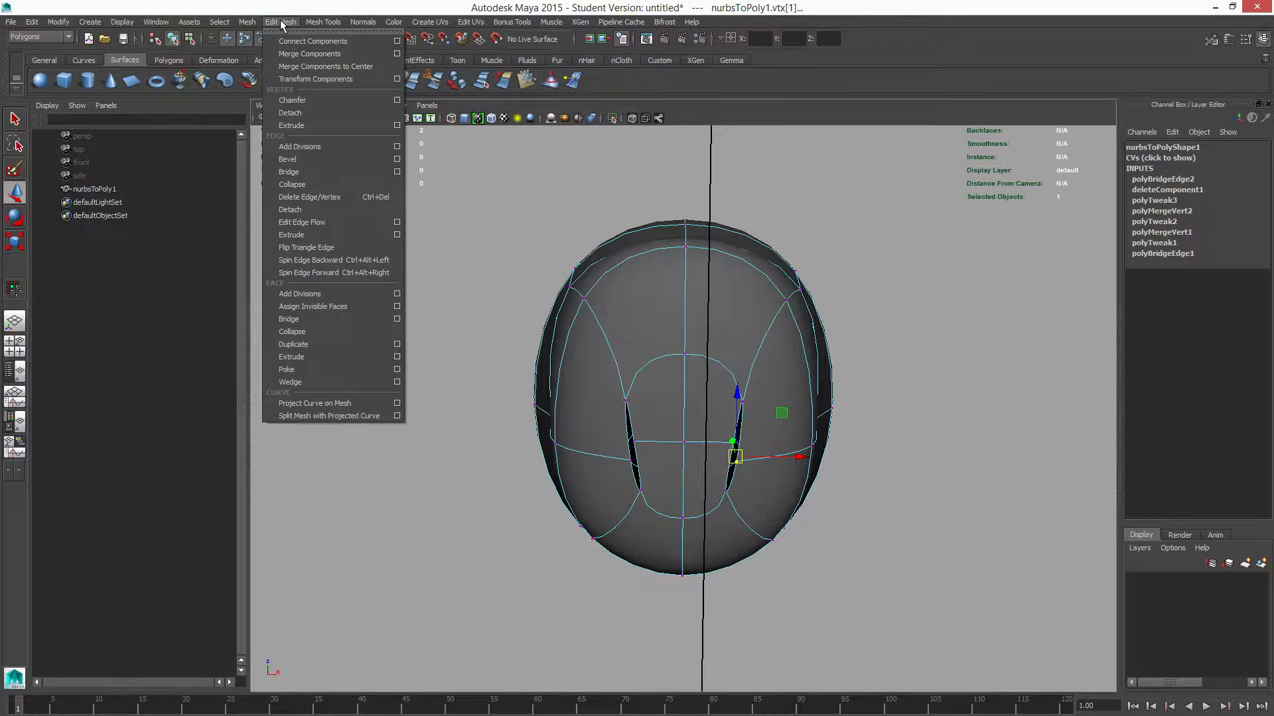
click(341, 66)
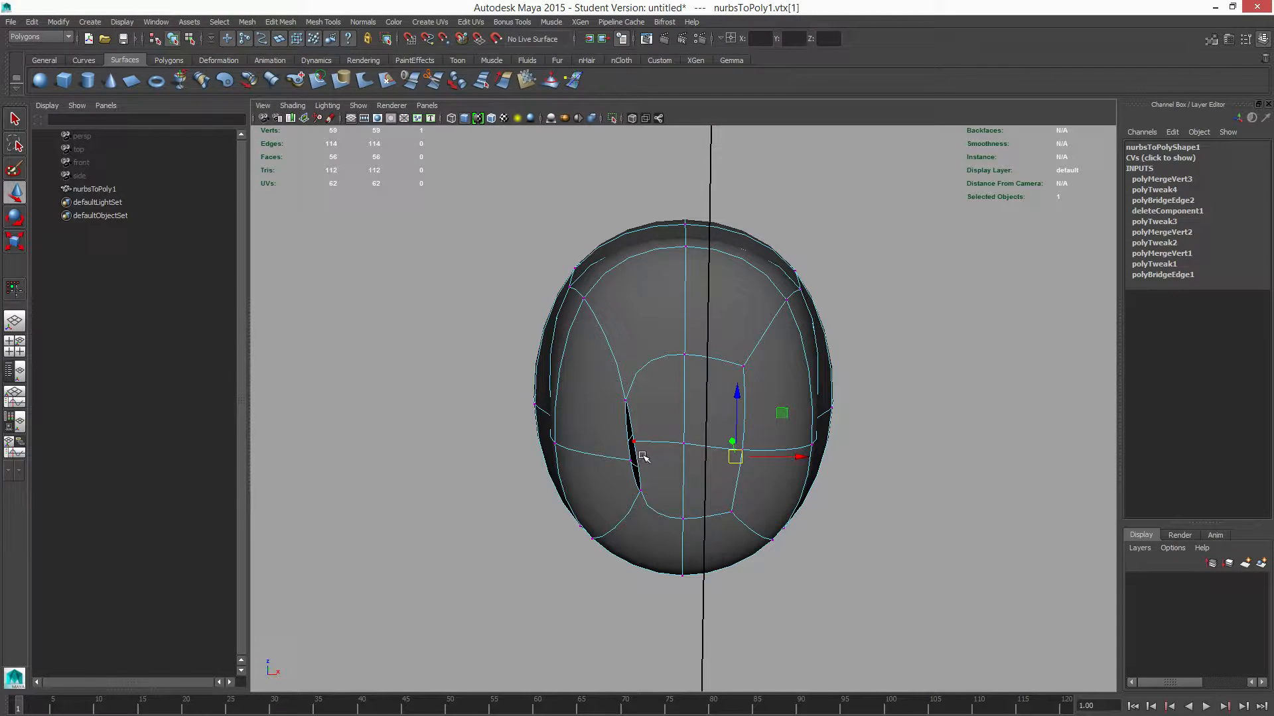
Step: Merge the two middle vertices across the left-hand gap beside the bottom bridge to their center
drag(627, 469, 657, 438)
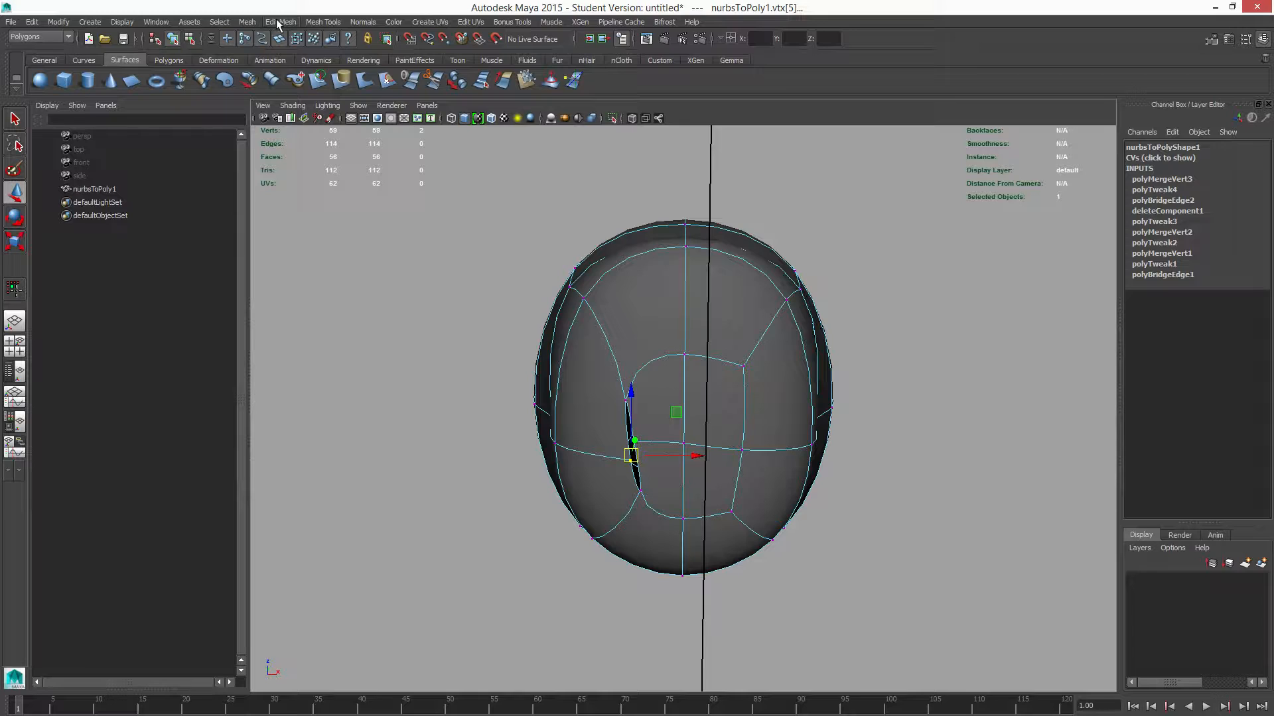
key(g)
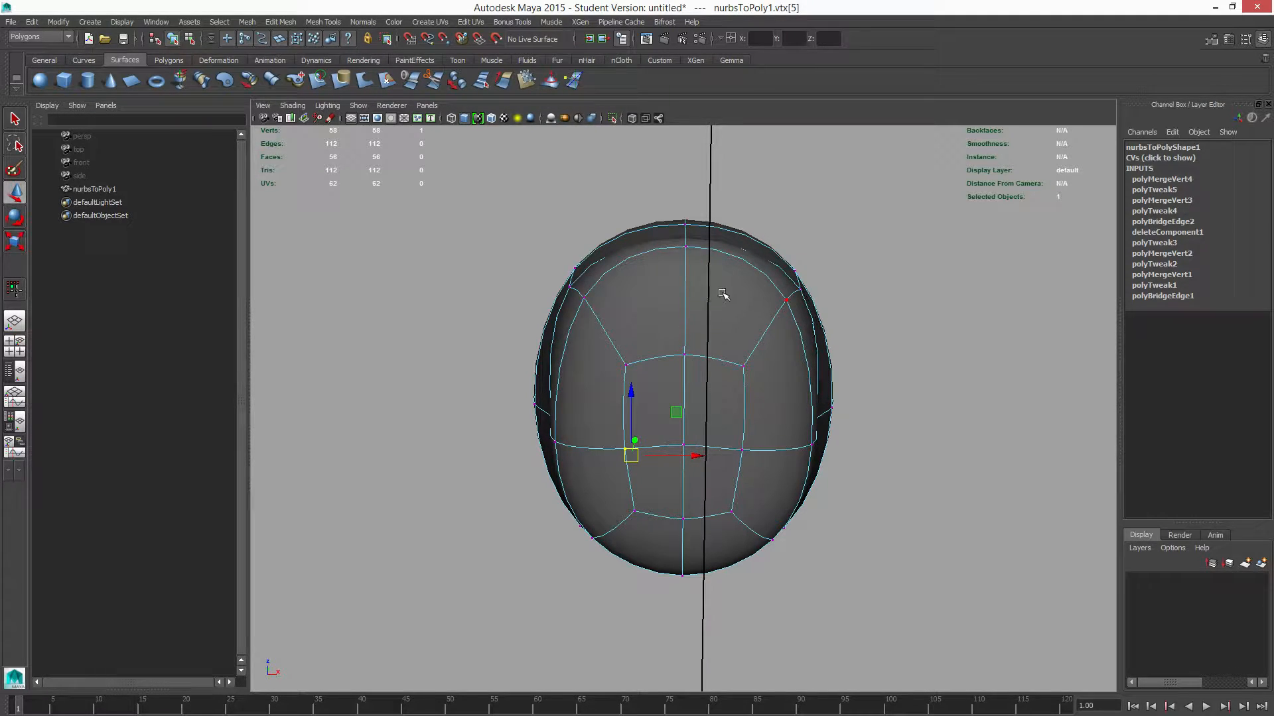
alt+drag(721, 293, 655, 310)
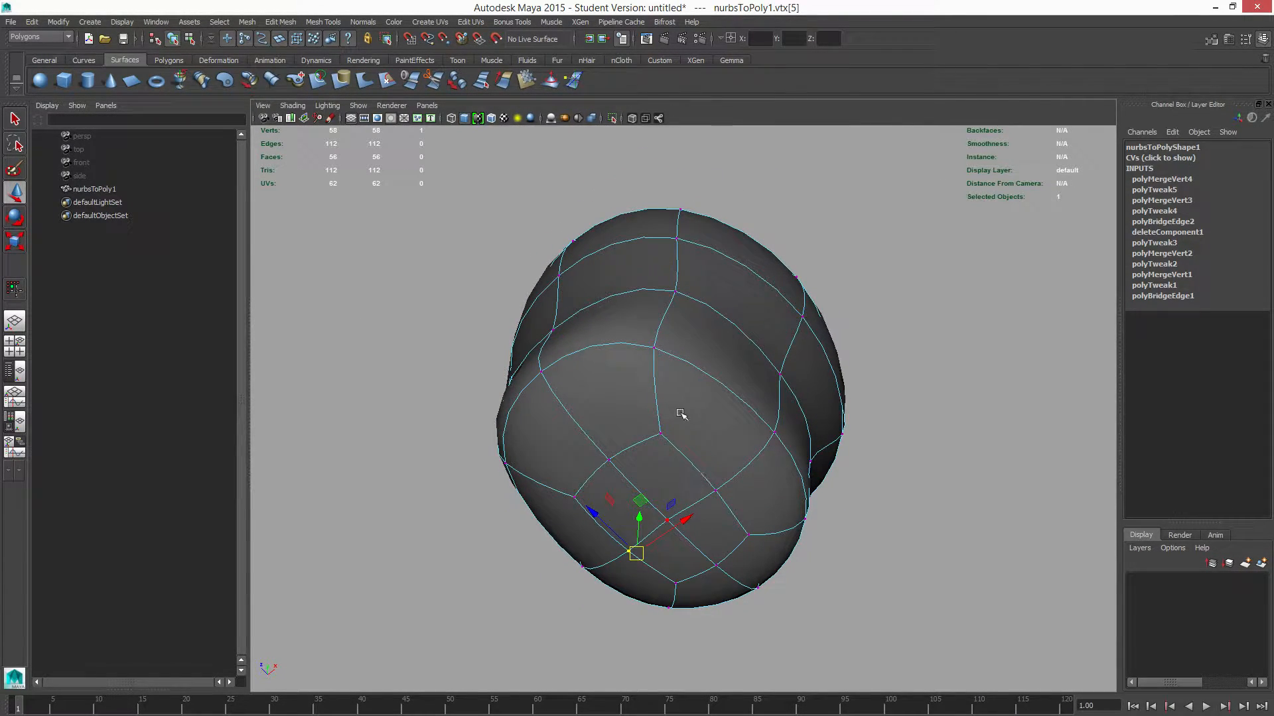
alt+drag(681, 413, 719, 398)
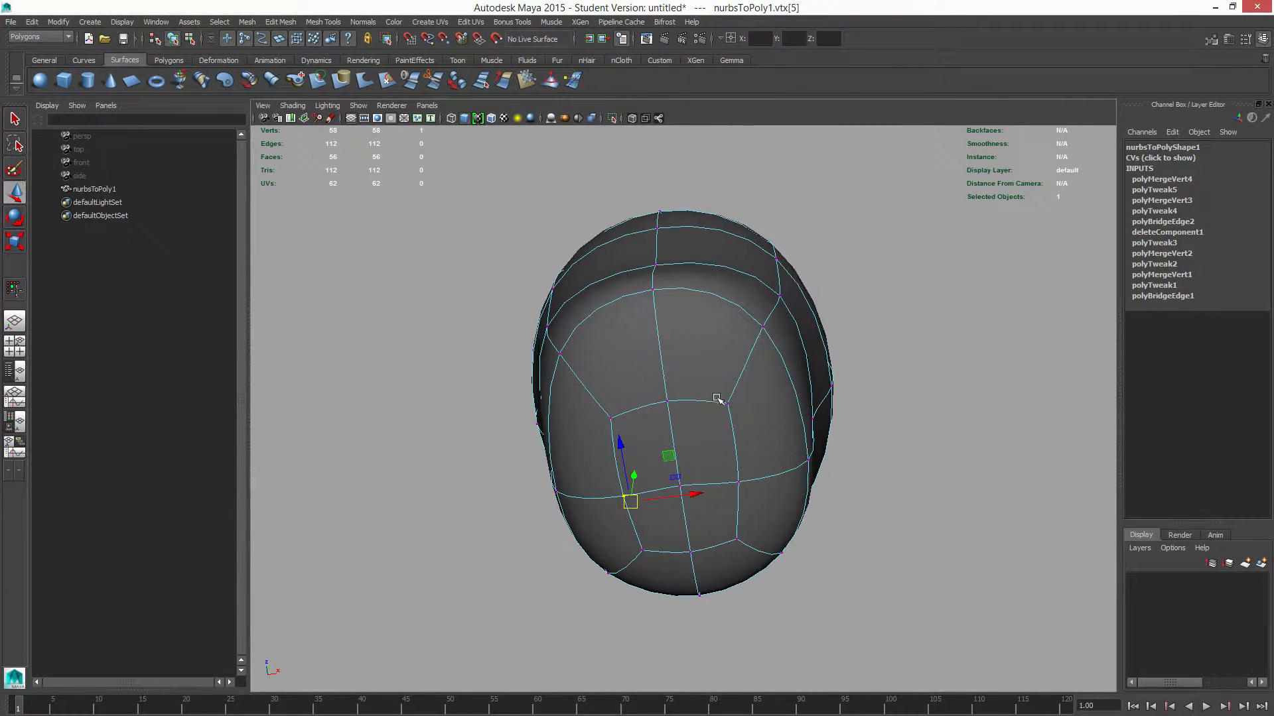
Step: Extrude the four central faces on the underside of the head downward into a short neck, with a Local Translate Z of about 0.168
right_drag(682, 435, 685, 469)
click(647, 444)
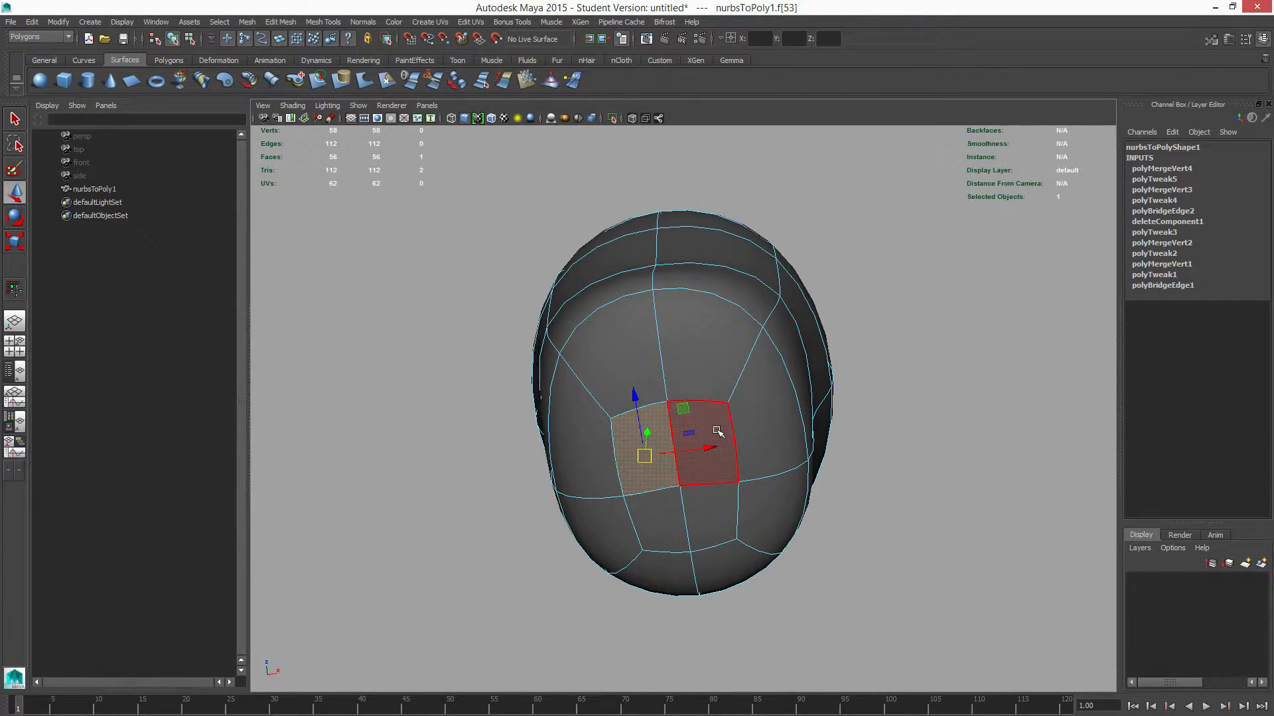
shift+click(718, 431)
shift+click(662, 520)
shift+click(699, 520)
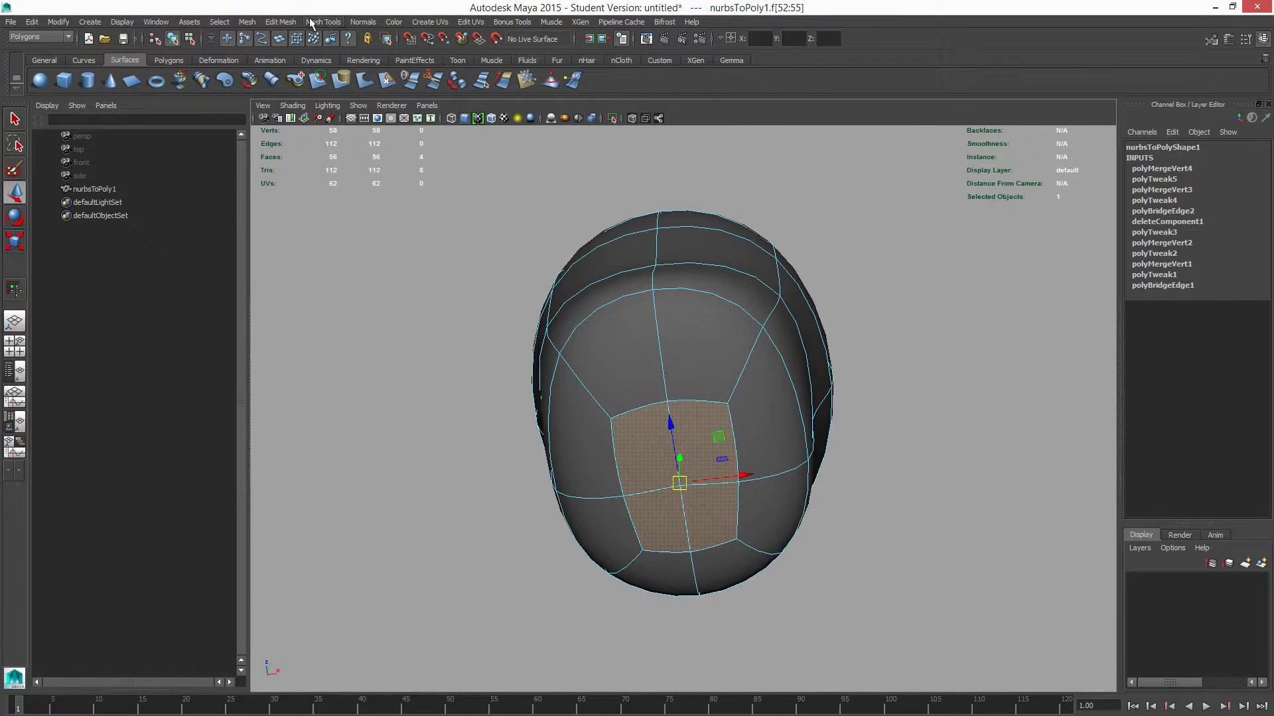
click(279, 24)
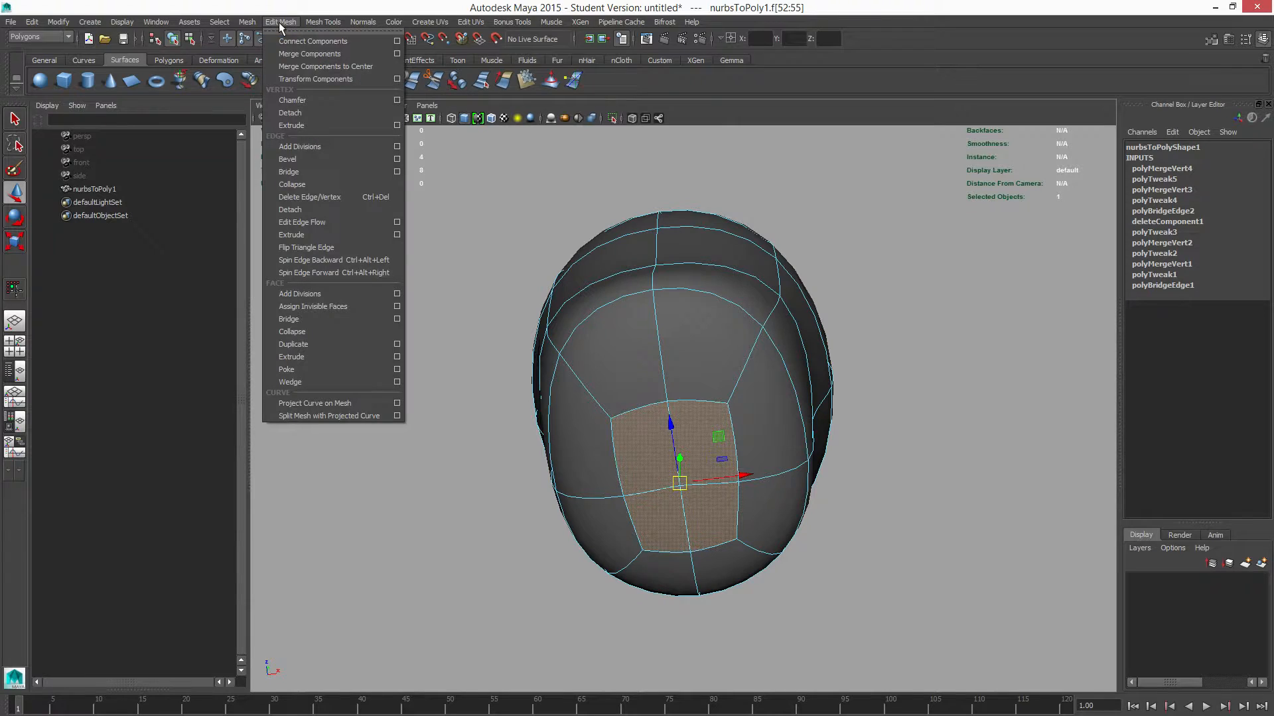
click(305, 356)
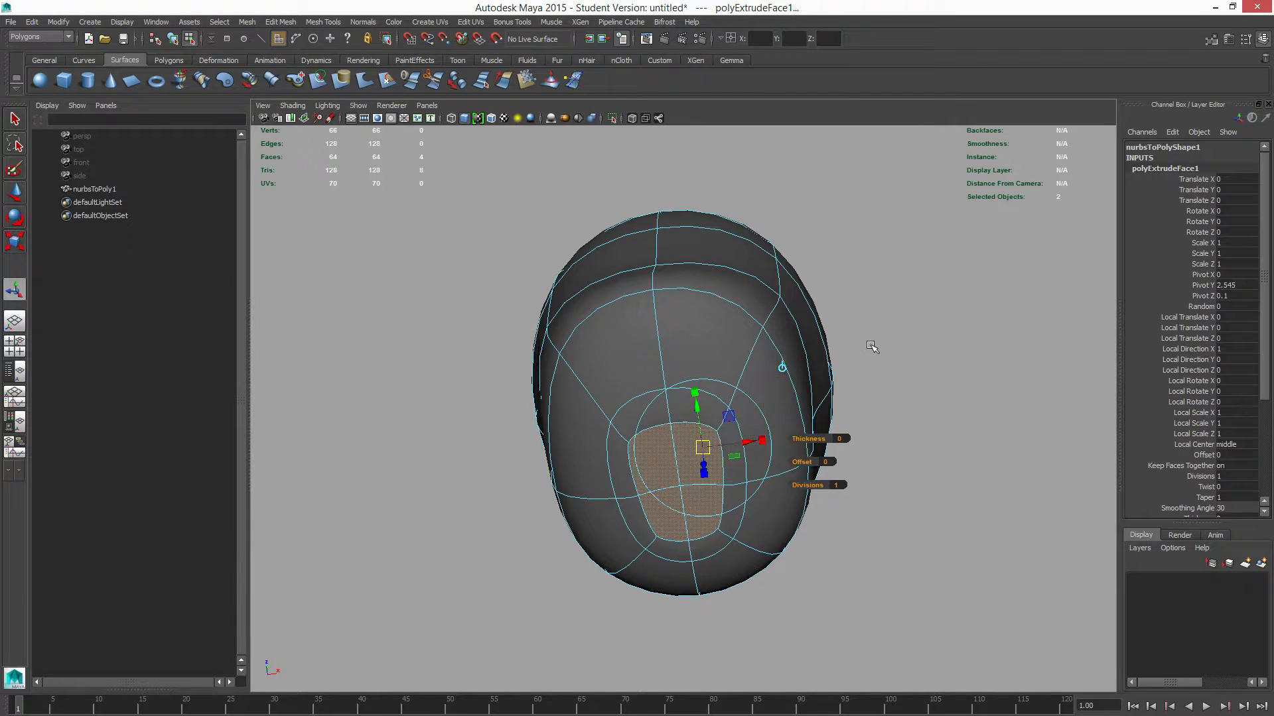
alt+drag(876, 233, 859, 276)
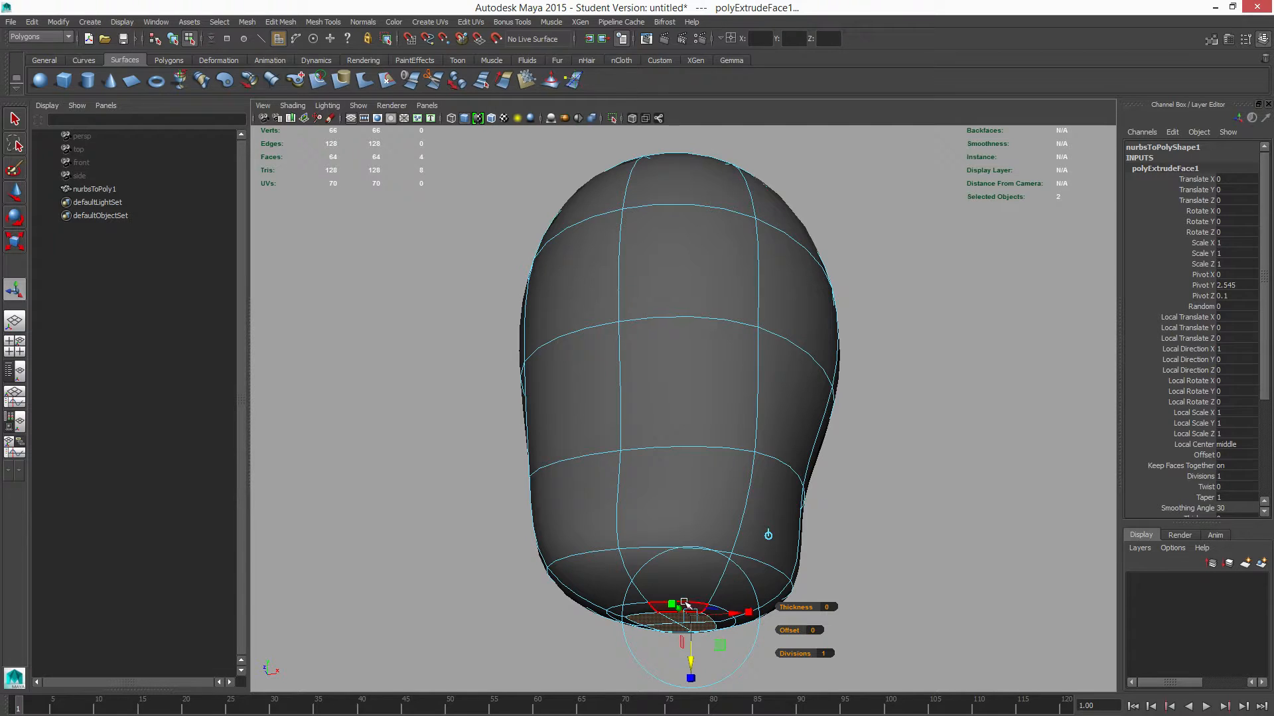
drag(694, 660, 718, 666)
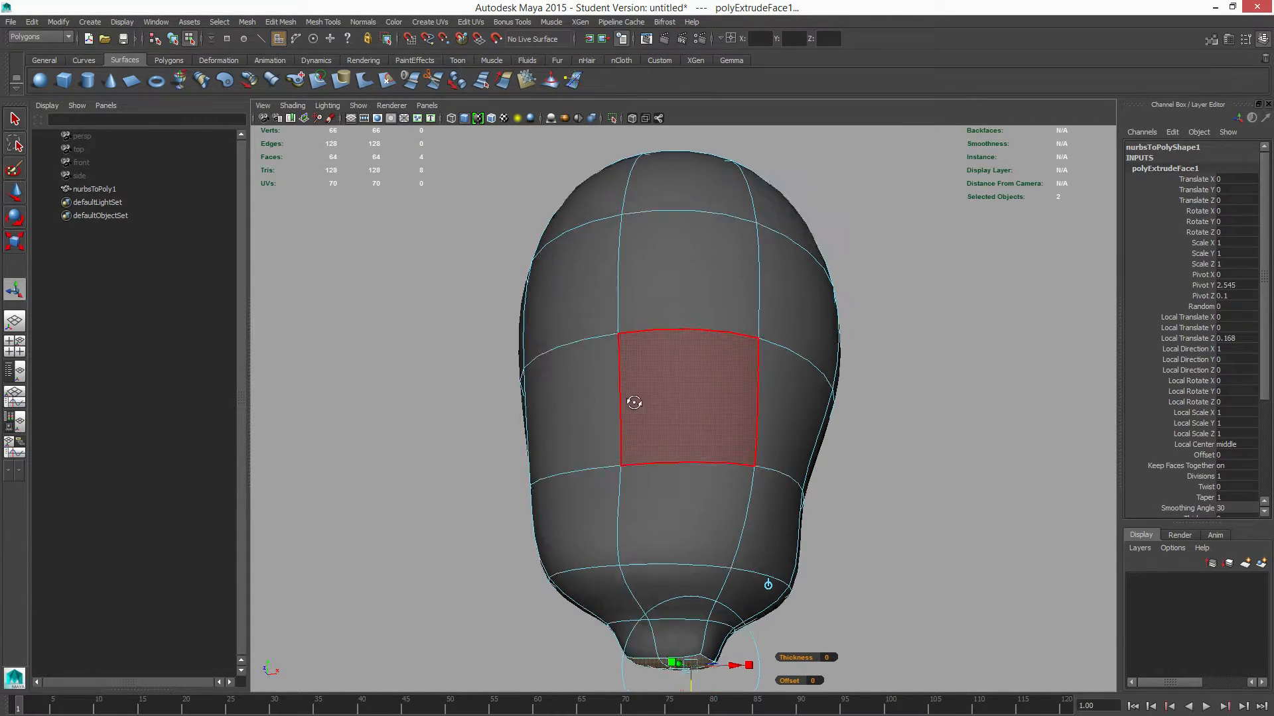
alt+drag(631, 398, 552, 406)
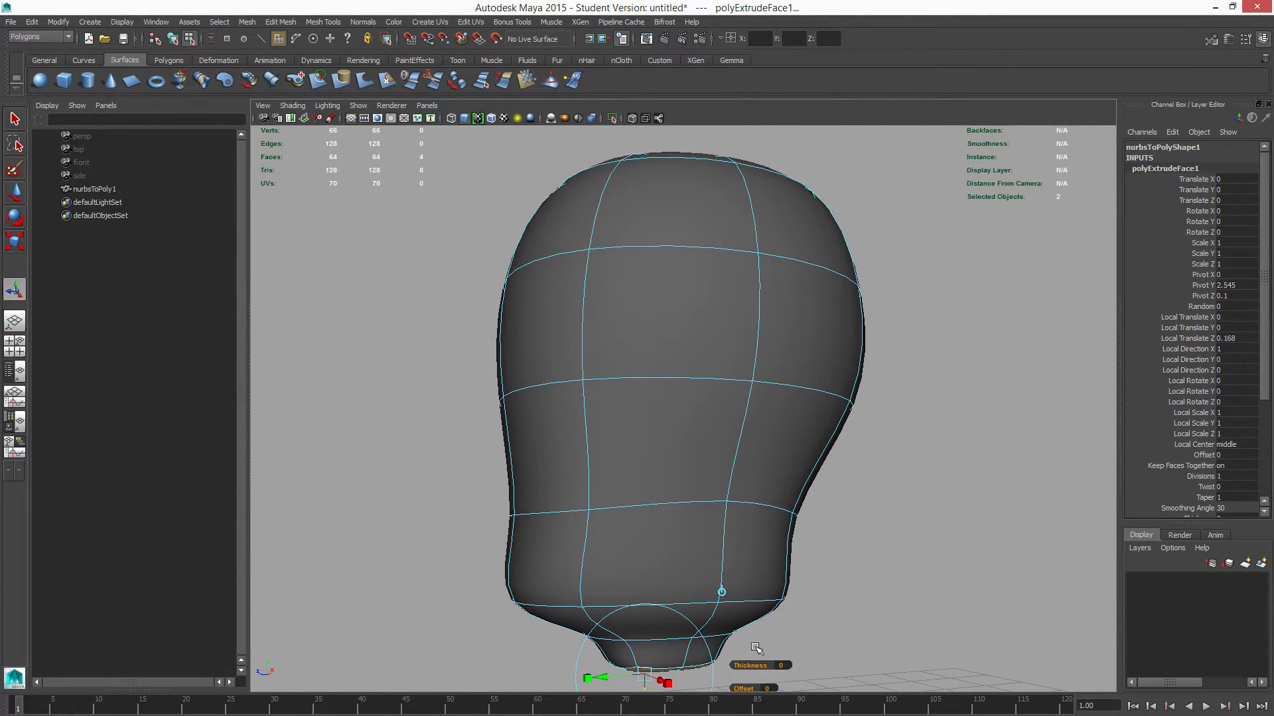
alt+drag(842, 605, 955, 645)
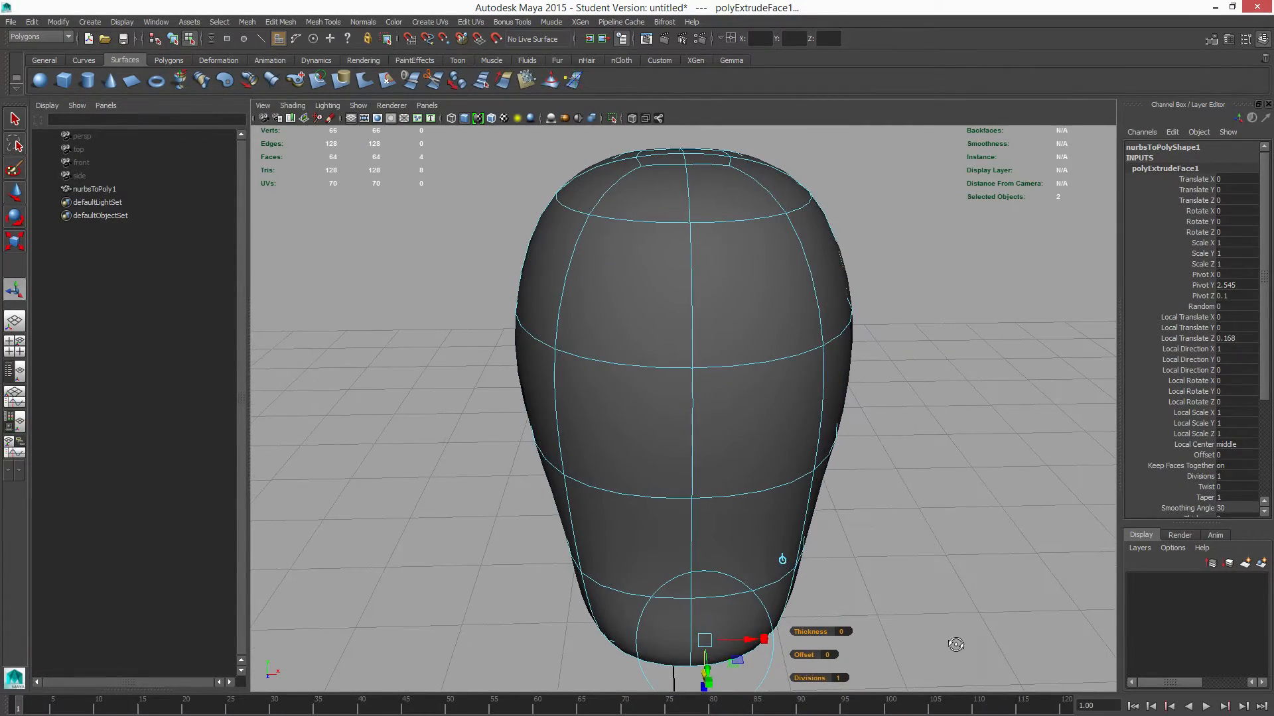